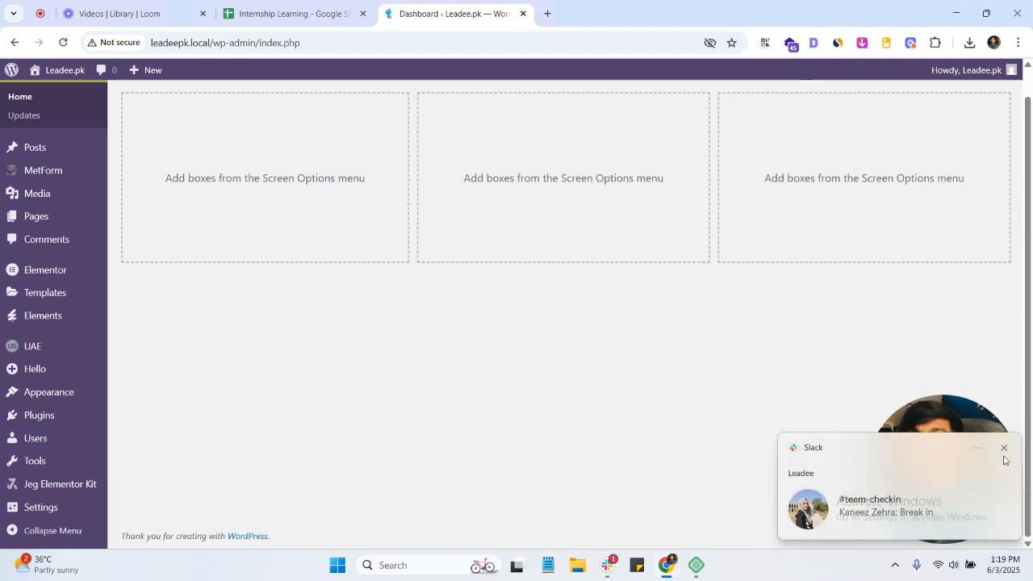
- Dismiss the Slack notification and browse the website kits in Elementor's Kit Library
{"action": "left_click", "coordinate": [1004, 448]}
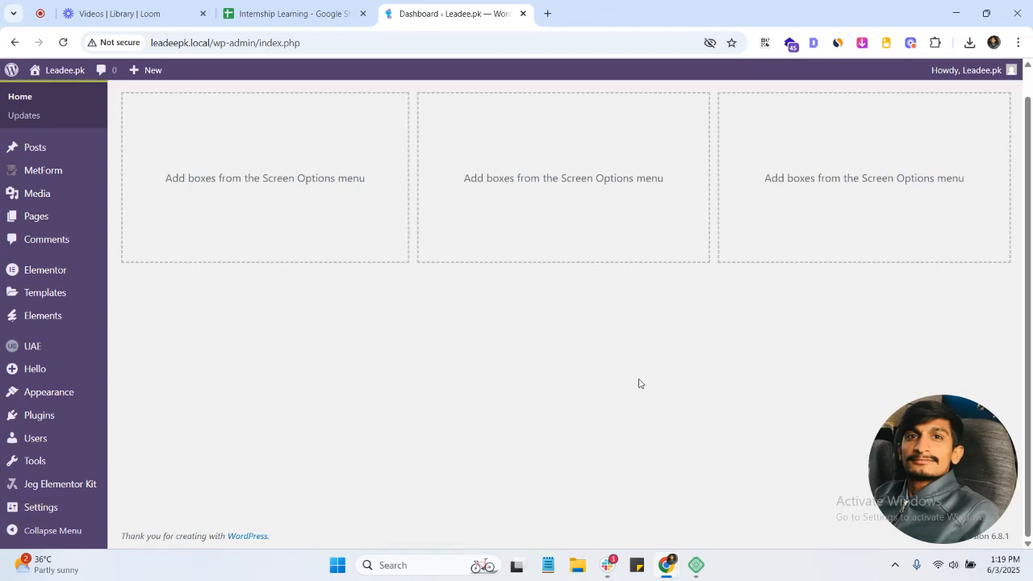
{"action": "mouse_move", "coordinate": [14, 276]}
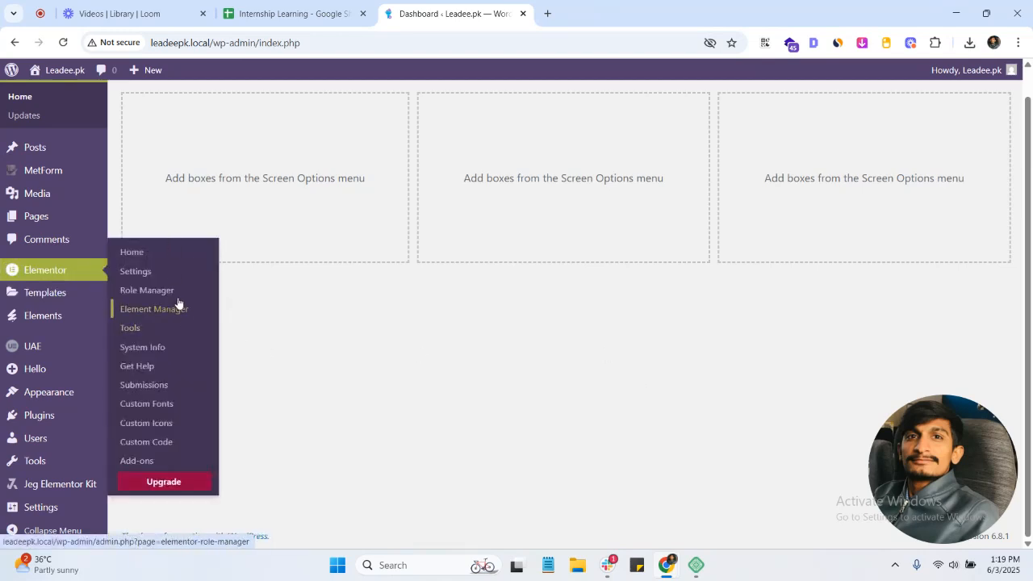
{"action": "mouse_move", "coordinate": [33, 293]}
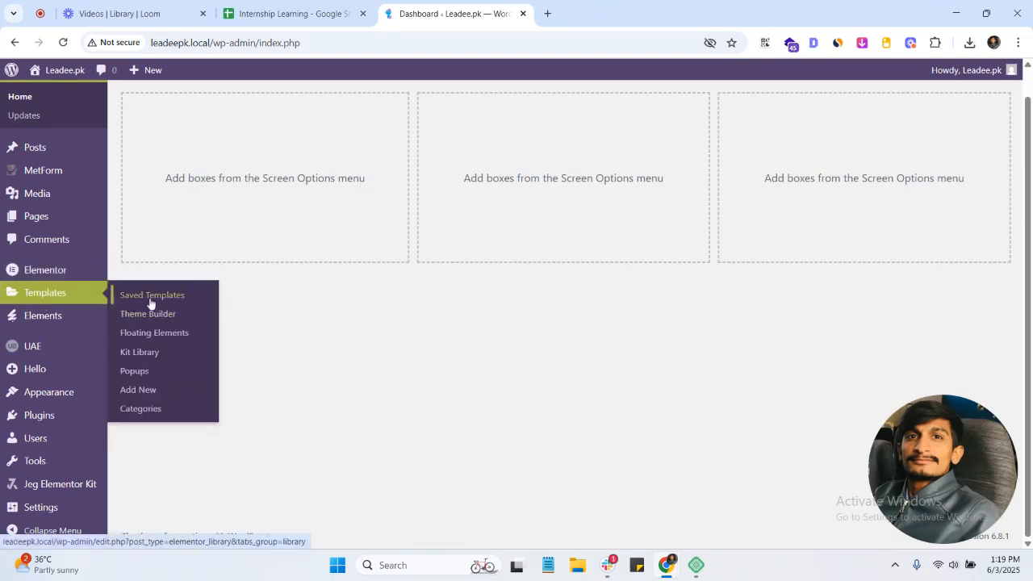
{"action": "left_click", "coordinate": [161, 353]}
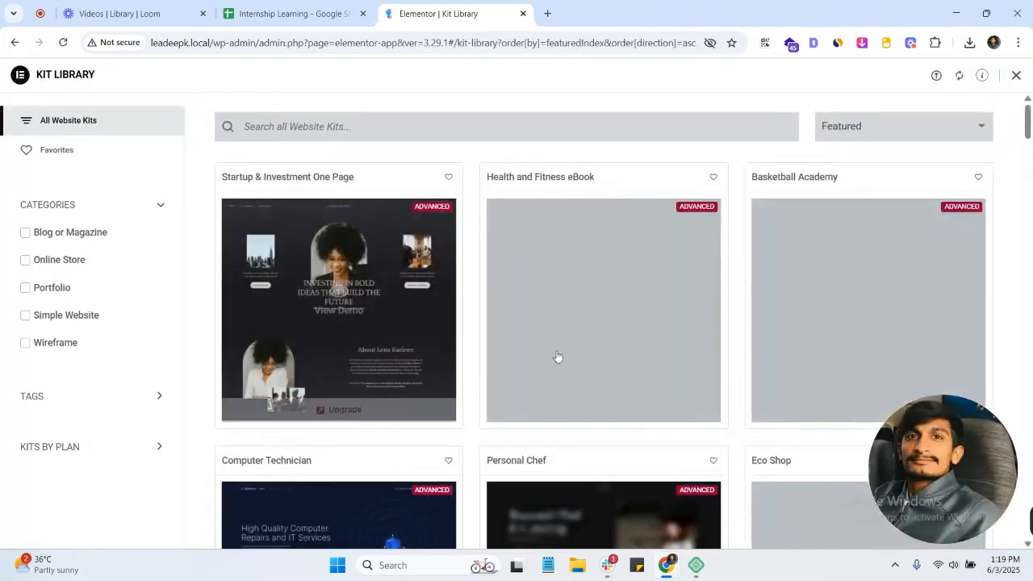
{"action": "scroll", "coordinate": [878, 359], "scroll_direction": "down", "scroll_amount": 1}
{"action": "scroll", "coordinate": [878, 359], "scroll_direction": "down", "scroll_amount": 15}
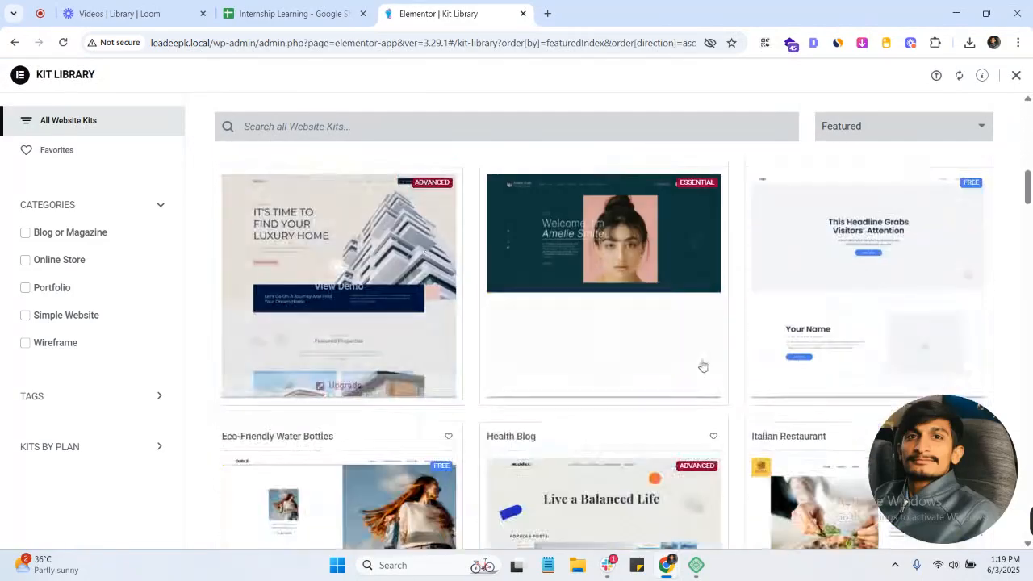
{"action": "scroll", "coordinate": [591, 360], "scroll_direction": "down", "scroll_amount": 15}
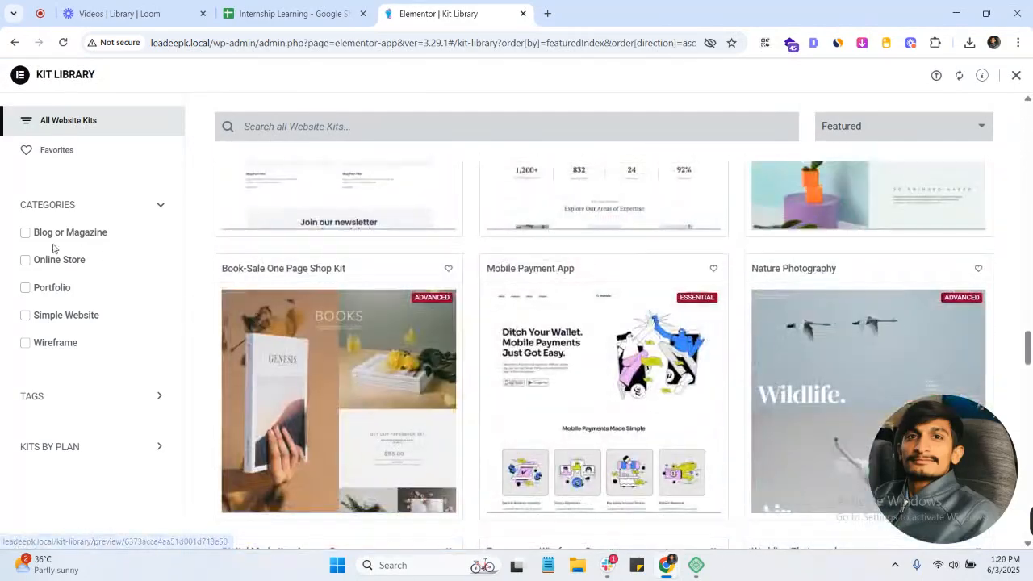
- Preview the kits under the Online Store, Portfolio, Simple Website and Wireframe categories in turn, clearing each filter, and browse the full list
{"action": "left_click", "coordinate": [68, 271]}
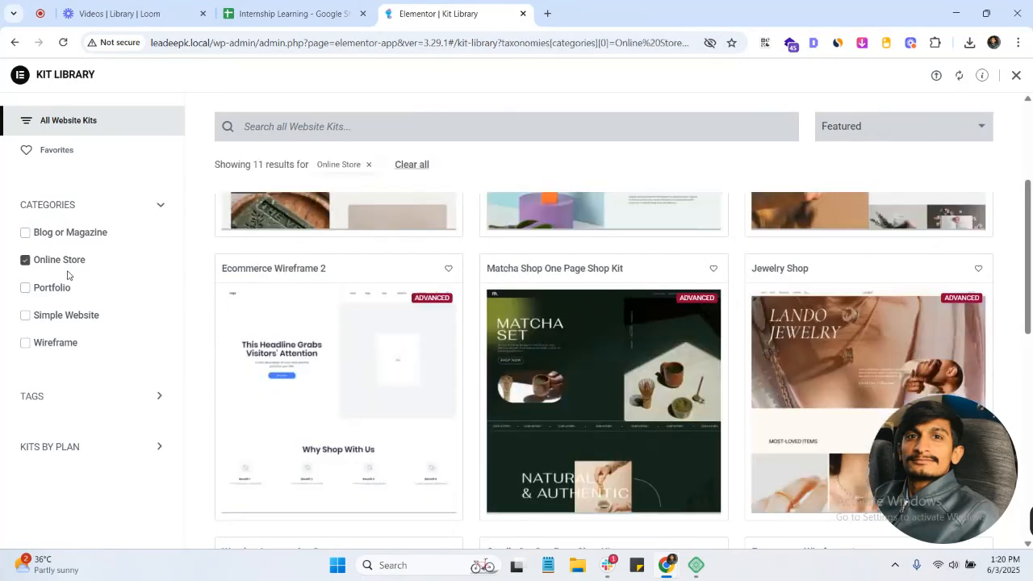
{"action": "left_click", "coordinate": [62, 273]}
{"action": "left_click", "coordinate": [52, 288]}
{"action": "left_click", "coordinate": [52, 287]}
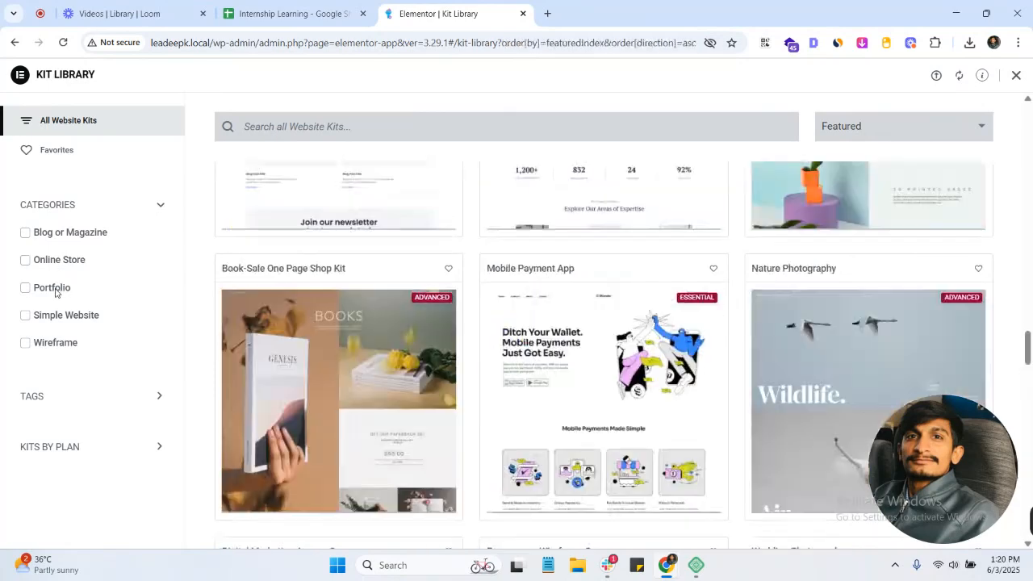
{"action": "left_click", "coordinate": [54, 318]}
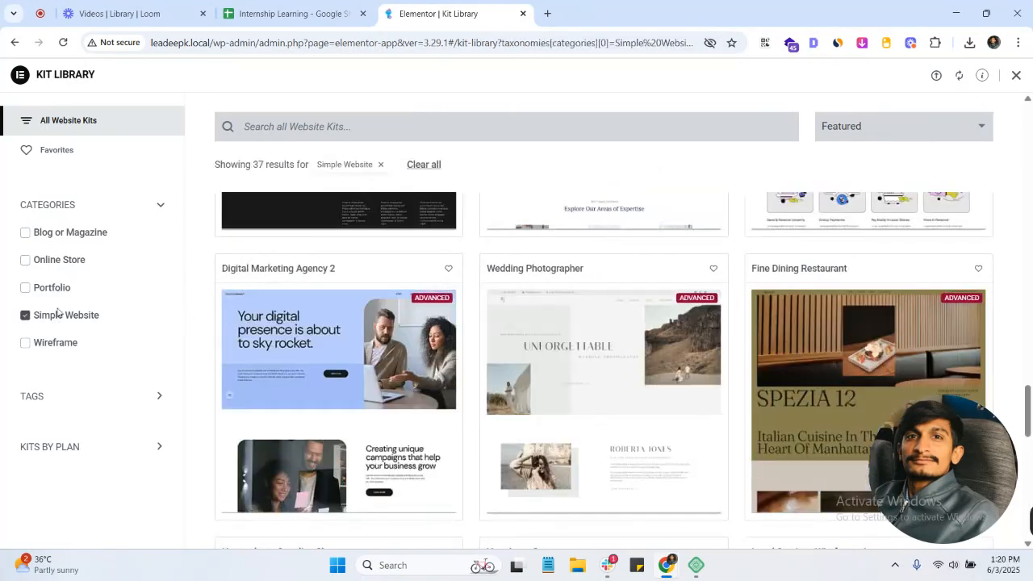
{"action": "left_click", "coordinate": [56, 314]}
{"action": "left_click", "coordinate": [57, 349]}
{"action": "left_click", "coordinate": [55, 347]}
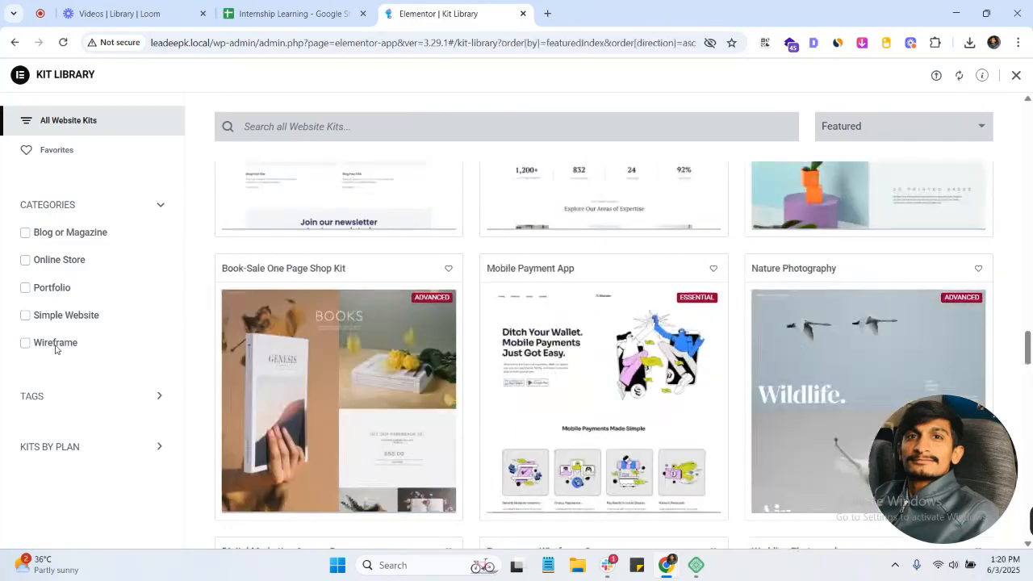
{"action": "scroll", "coordinate": [452, 310], "scroll_direction": "down", "scroll_amount": 5}
{"action": "scroll", "coordinate": [485, 306], "scroll_direction": "up", "scroll_amount": 10}
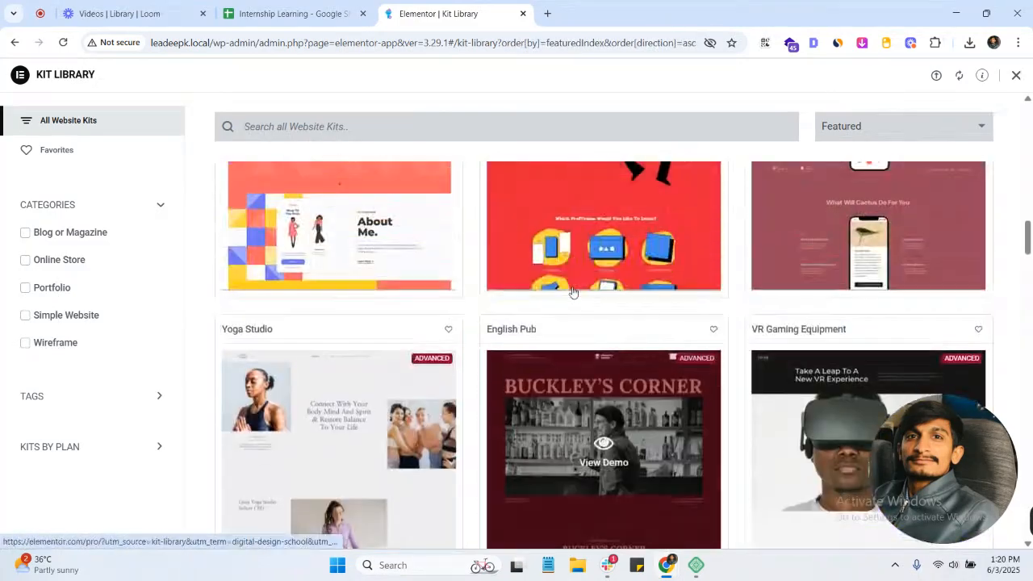
{"action": "scroll", "coordinate": [572, 292], "scroll_direction": "up", "scroll_amount": 10}
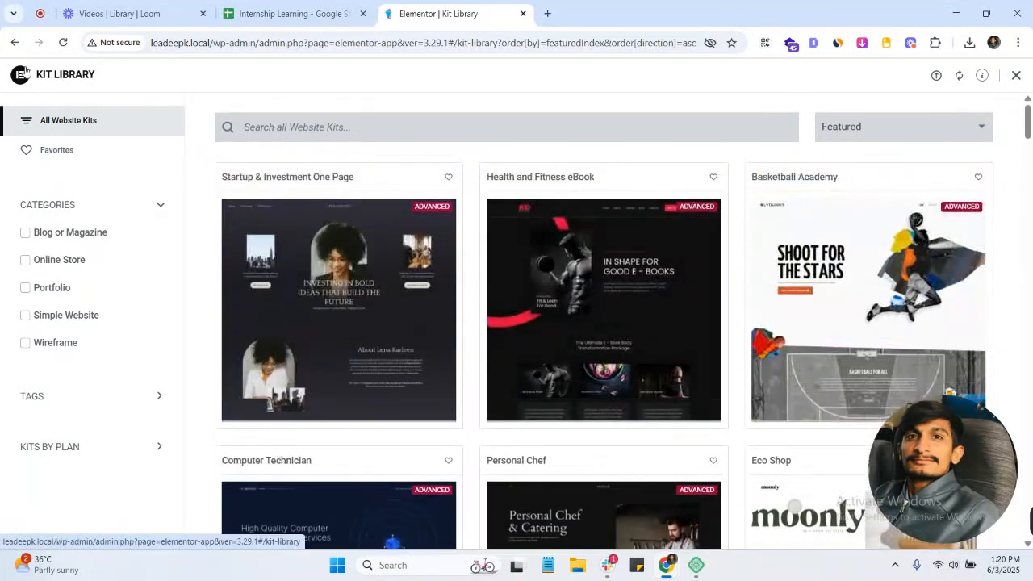
- Leave the Kit Library and view the Home-2 front page from the list of all pages
{"action": "left_click", "coordinate": [13, 44]}
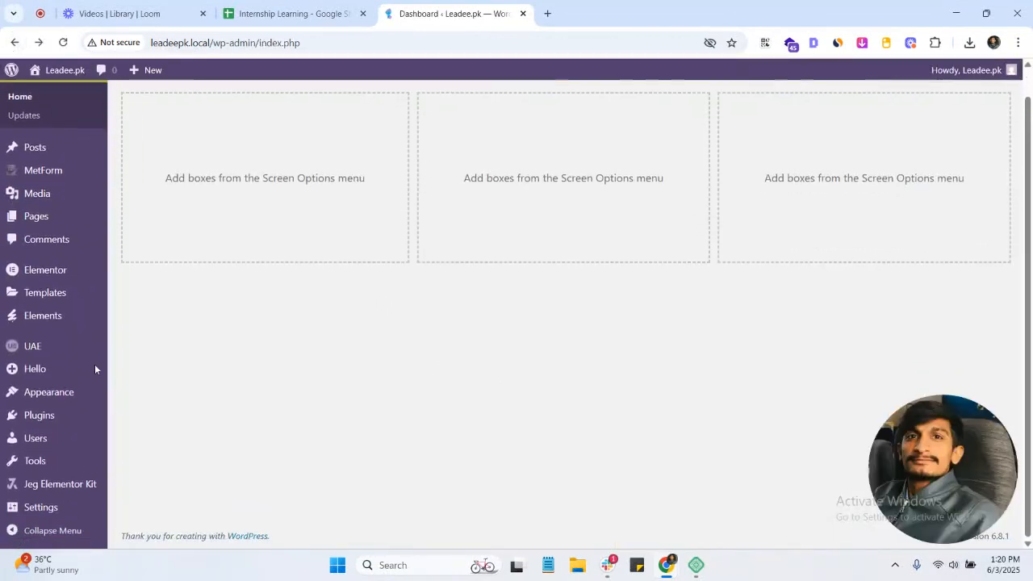
{"action": "mouse_move", "coordinate": [60, 226]}
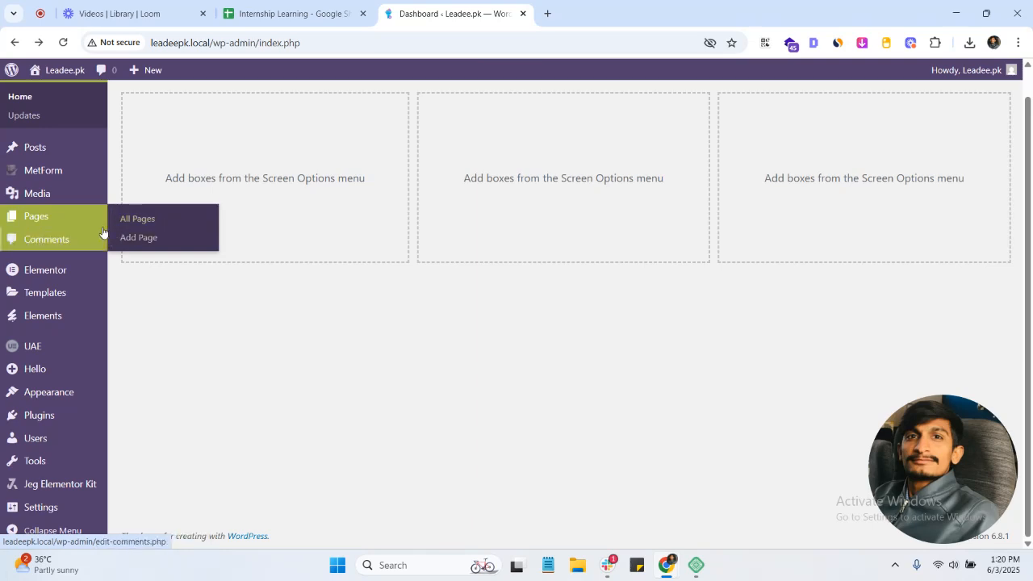
{"action": "left_click", "coordinate": [175, 222]}
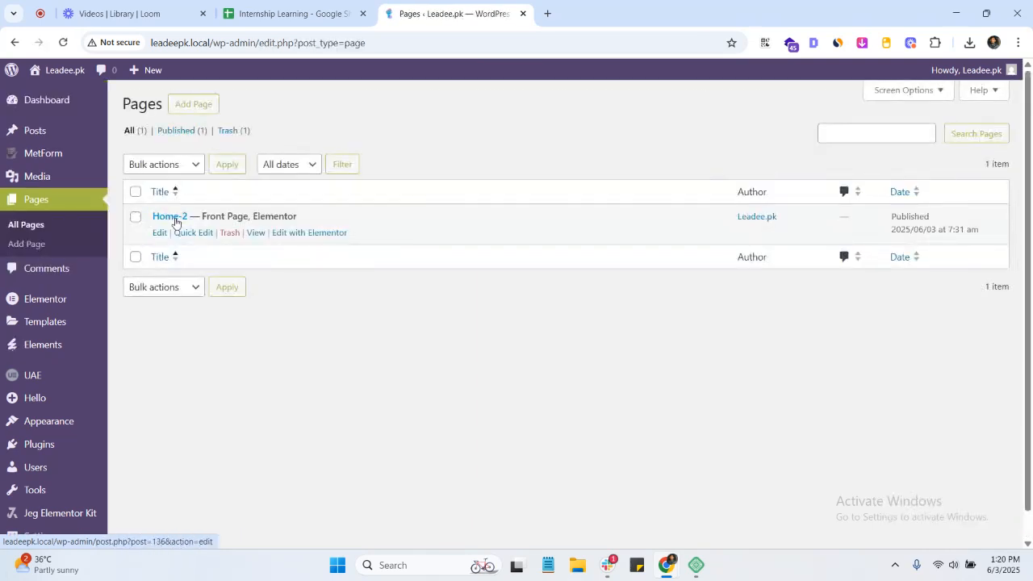
{"action": "left_click", "coordinate": [253, 231]}
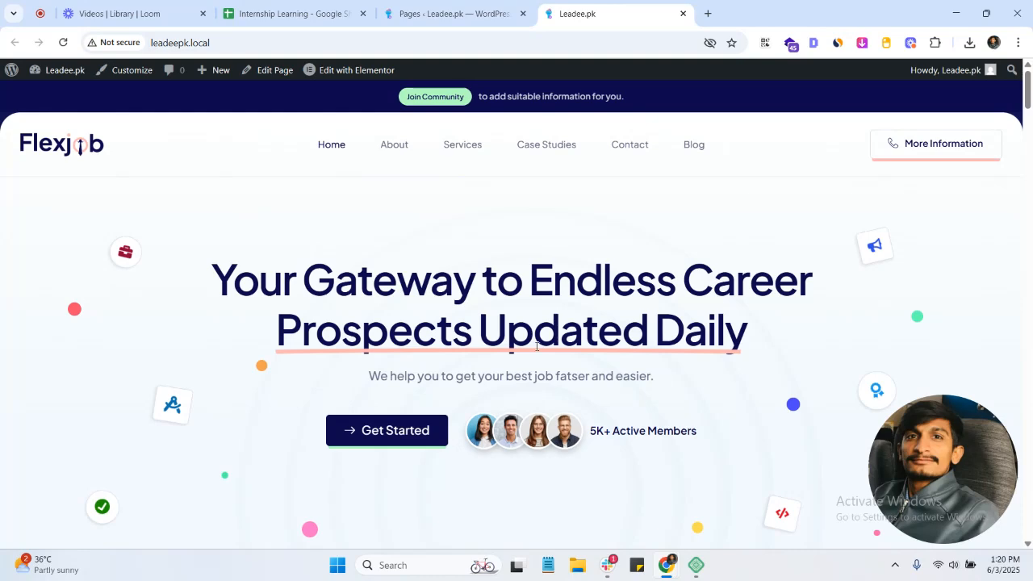
- Look over the front page's hero section and open the site's Header template for editing with Elementor
{"action": "scroll", "coordinate": [537, 347], "scroll_direction": "down", "scroll_amount": 3}
{"action": "scroll", "coordinate": [538, 360], "scroll_direction": "up", "scroll_amount": 3}
{"action": "mouse_move", "coordinate": [339, 71]}
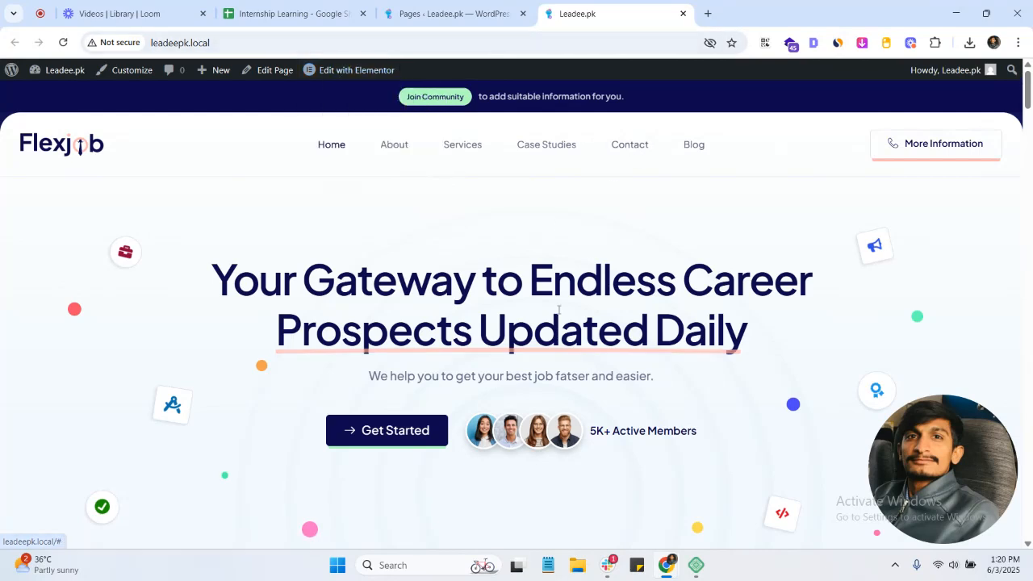
{"action": "left_click", "coordinate": [342, 98]}
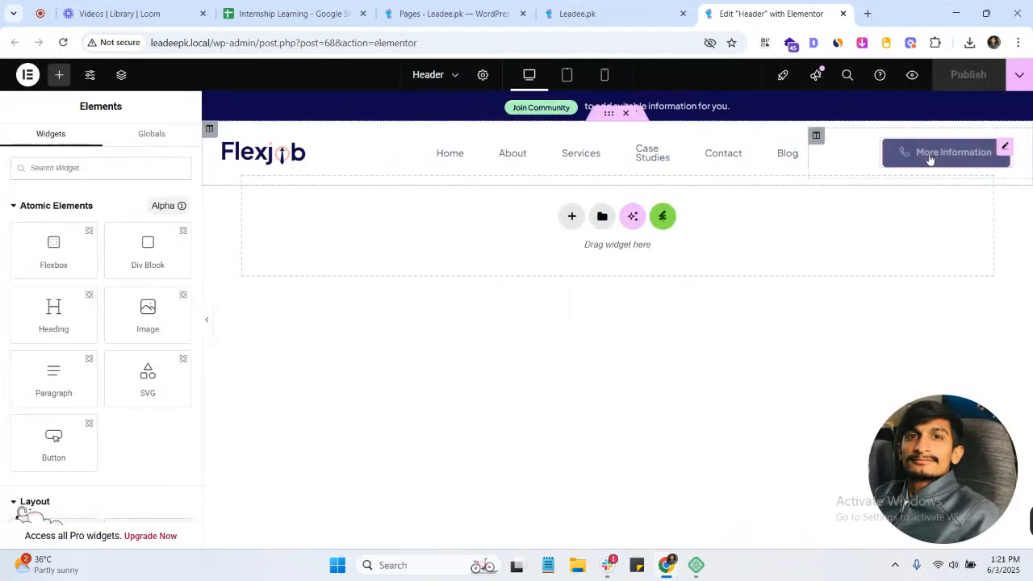
- Look through the available widget groups, collapsing Atomic Elements, Layout, Basic, Pro, General and Link In Bio
{"action": "left_click", "coordinate": [40, 206]}
{"action": "left_click", "coordinate": [34, 239]}
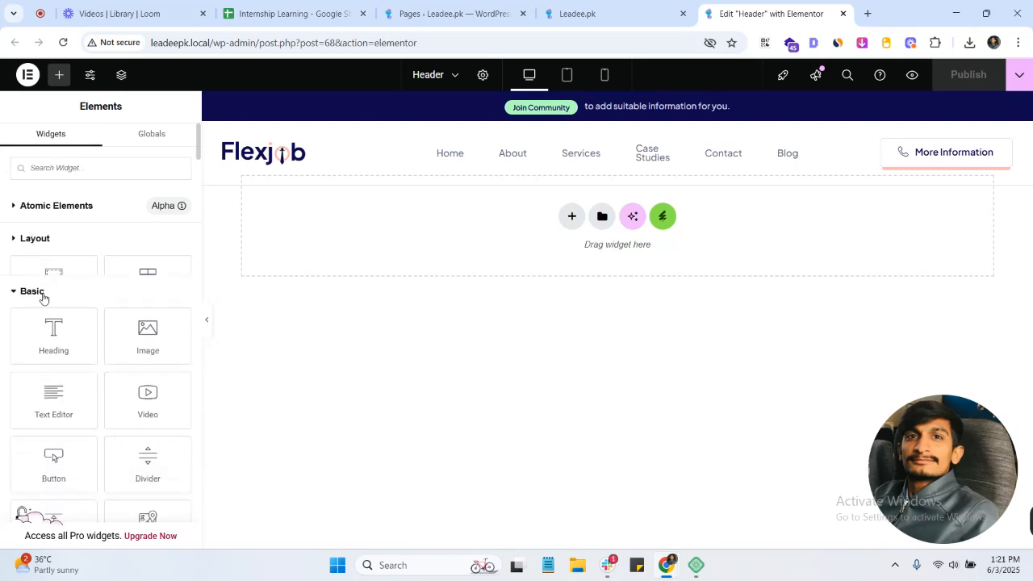
{"action": "left_click", "coordinate": [34, 272]}
{"action": "left_click", "coordinate": [30, 300]}
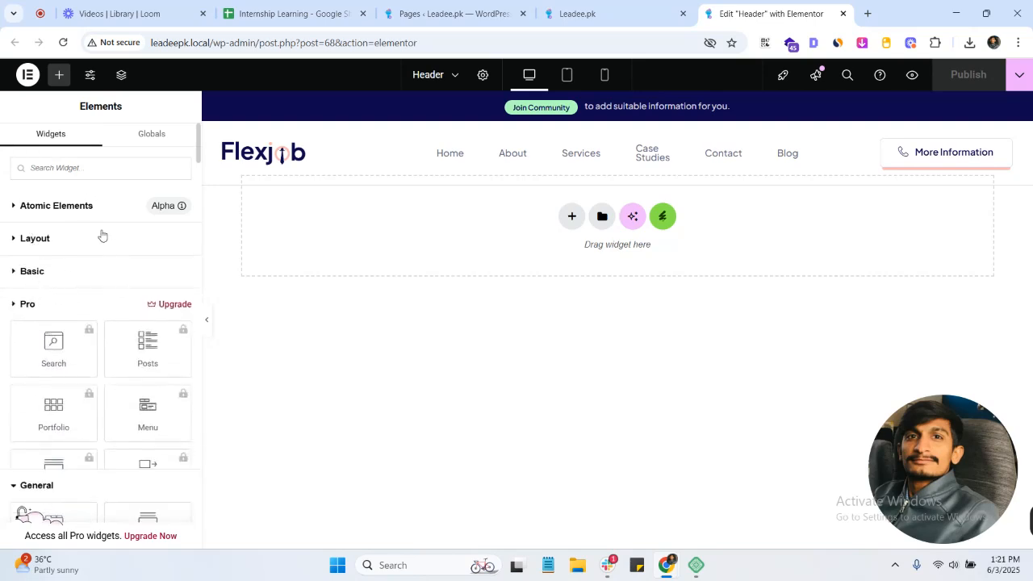
{"action": "left_click", "coordinate": [65, 345]}
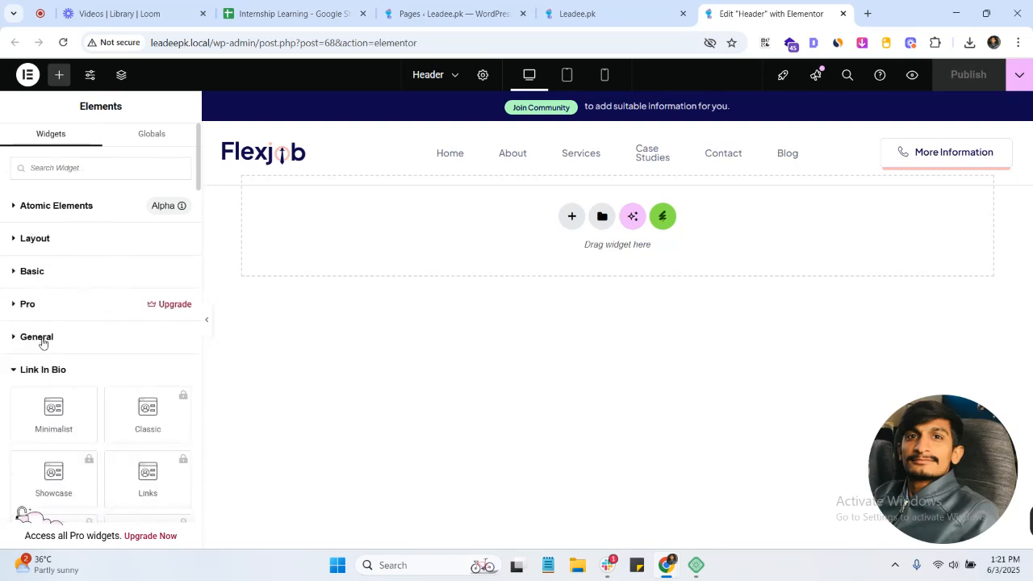
{"action": "left_click", "coordinate": [41, 340]}
{"action": "left_click", "coordinate": [39, 338]}
{"action": "left_click", "coordinate": [37, 370]}
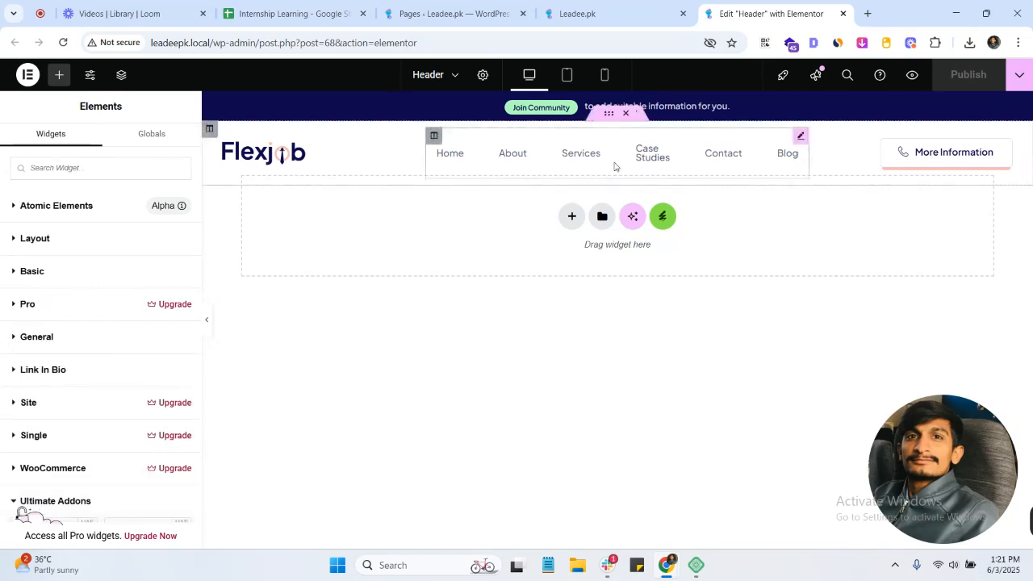
- Examine the header's navigation menu settings and the logo's image selection in the media library without replacing it
{"action": "left_click", "coordinate": [800, 136]}
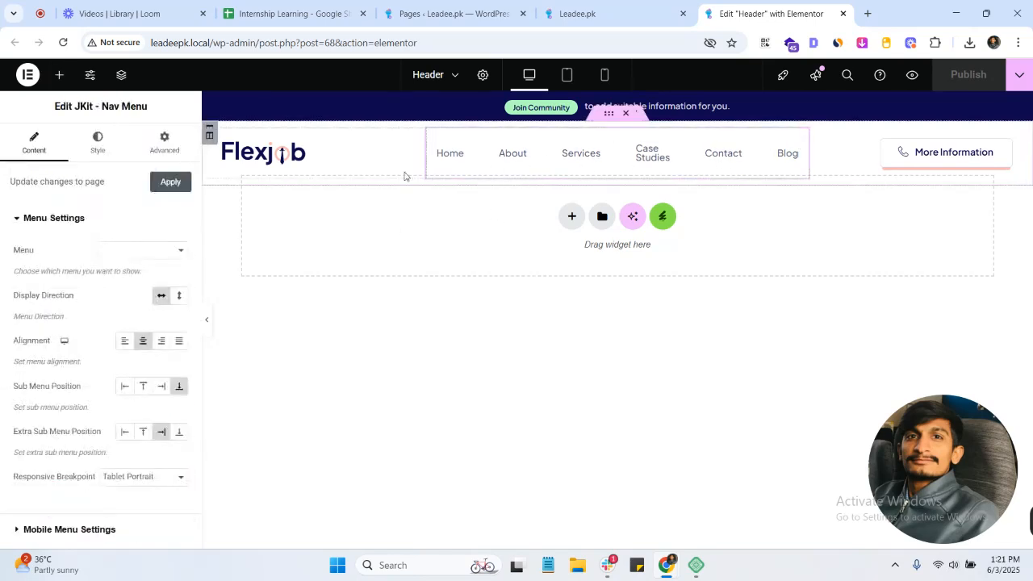
{"action": "left_click", "coordinate": [289, 153]}
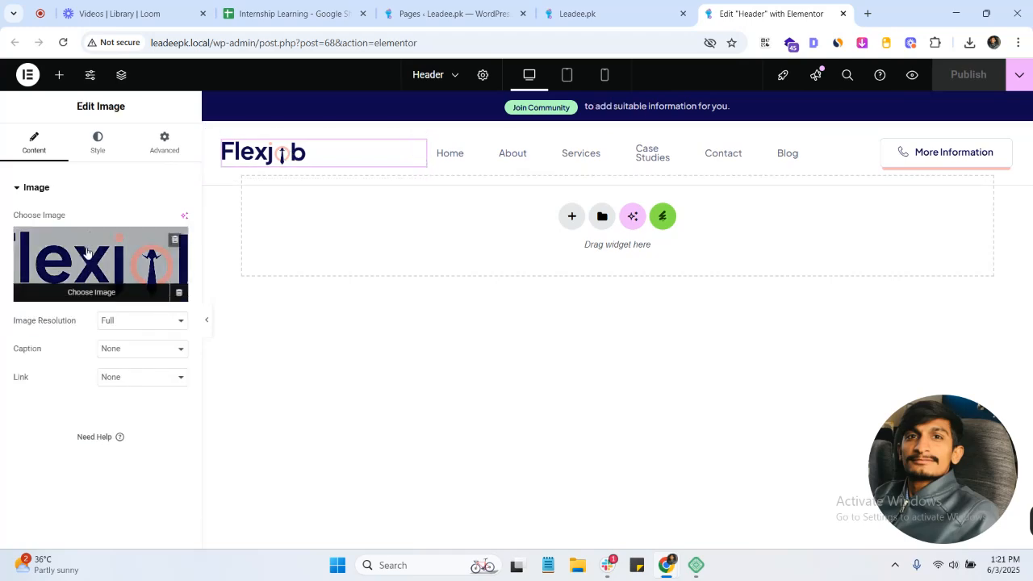
{"action": "left_click", "coordinate": [88, 253]}
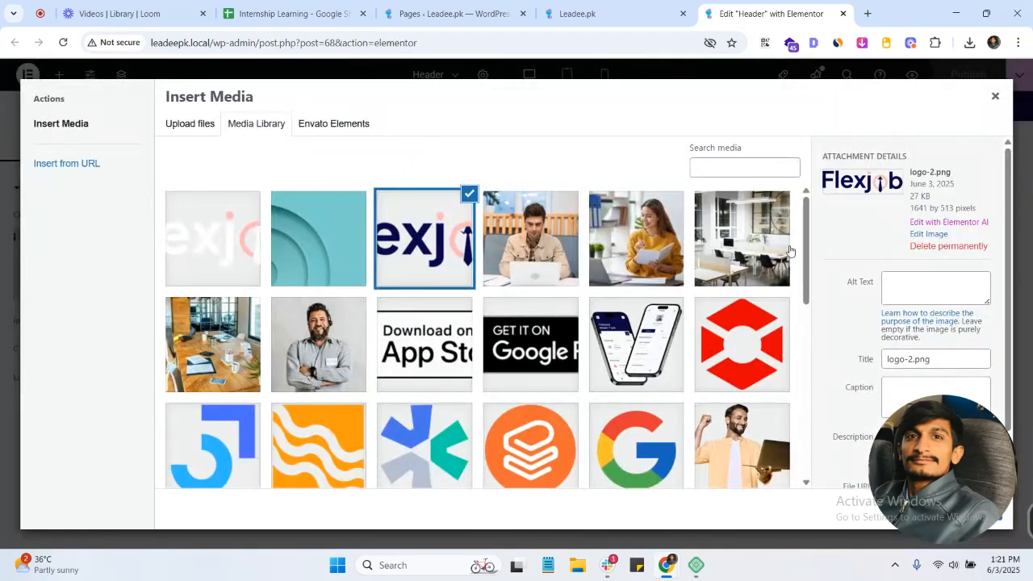
{"action": "left_click", "coordinate": [994, 97]}
{"action": "left_click", "coordinate": [584, 170]}
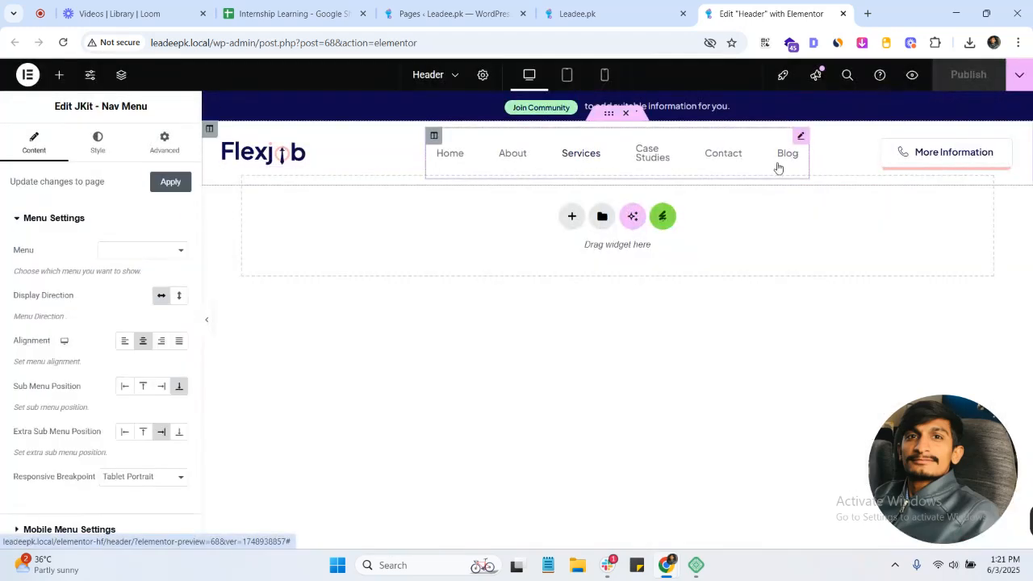
- Change the label of the header's More Information button to "Consulte Now"
{"action": "left_click", "coordinate": [902, 153]}
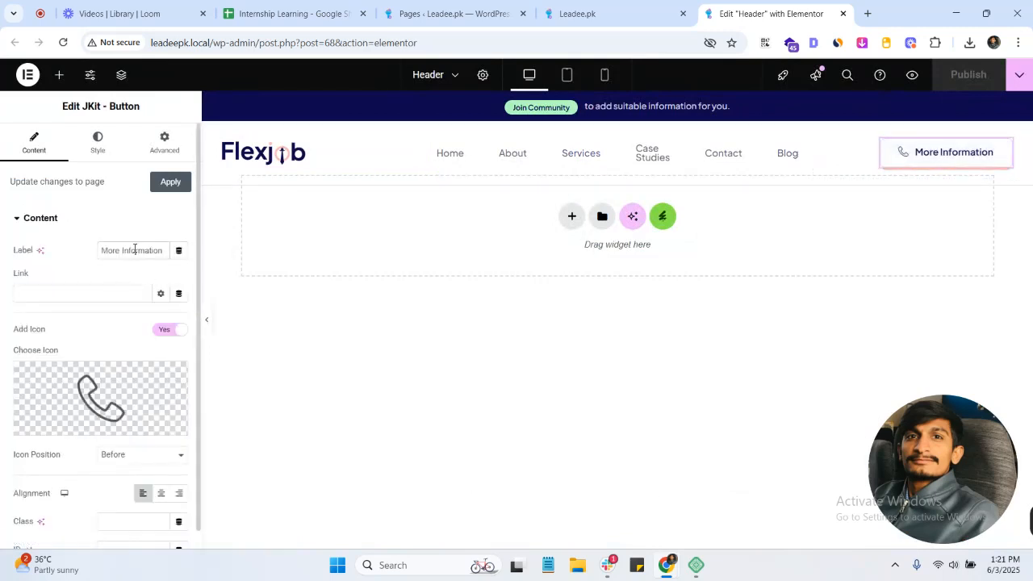
{"action": "triple_click", "coordinate": [135, 249]}
{"action": "key", "text": "Caps_Lock"}
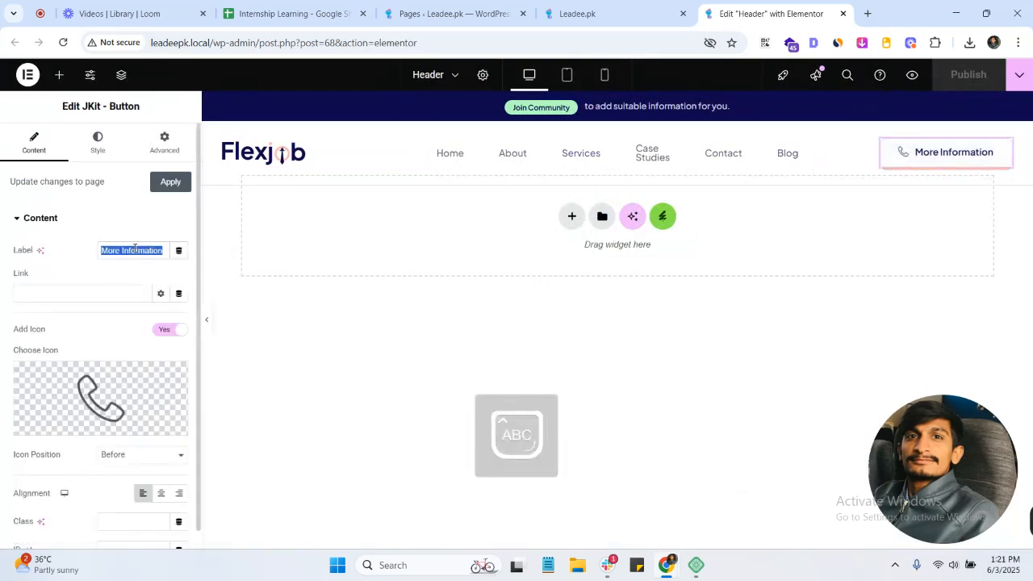
{"action": "type", "text": "C"}
{"action": "key", "text": "Caps_Lock"}
{"action": "type", "text": "ols"}
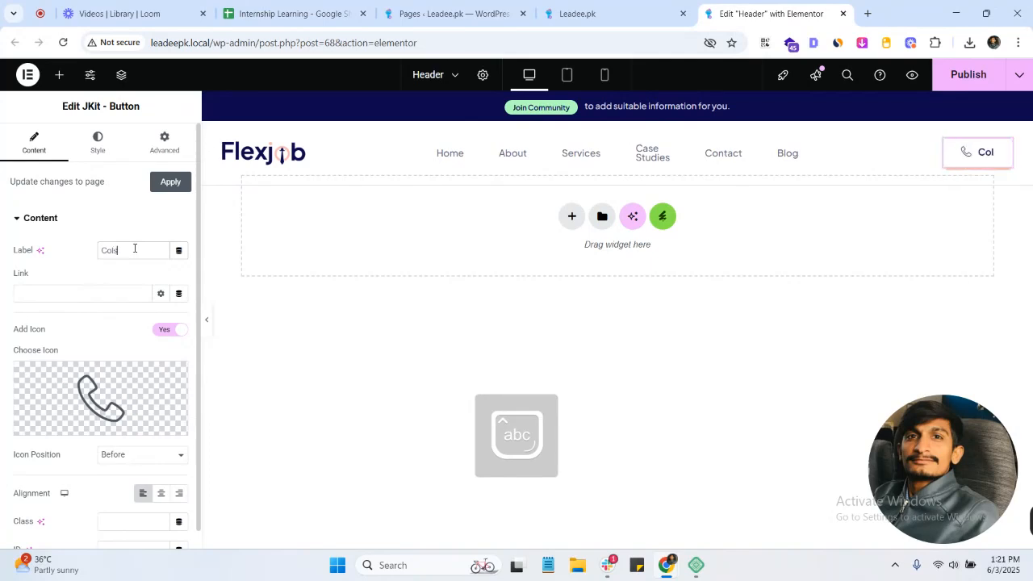
{"action": "key", "text": "BackSpace"}
{"action": "type", "text": "nsult"}
{"action": "key", "text": "Caps_Lock"}
{"action": "type", "text": "e N"}
{"action": "key", "text": "Caps_Lock"}
{"action": "type", "text": "ow"}
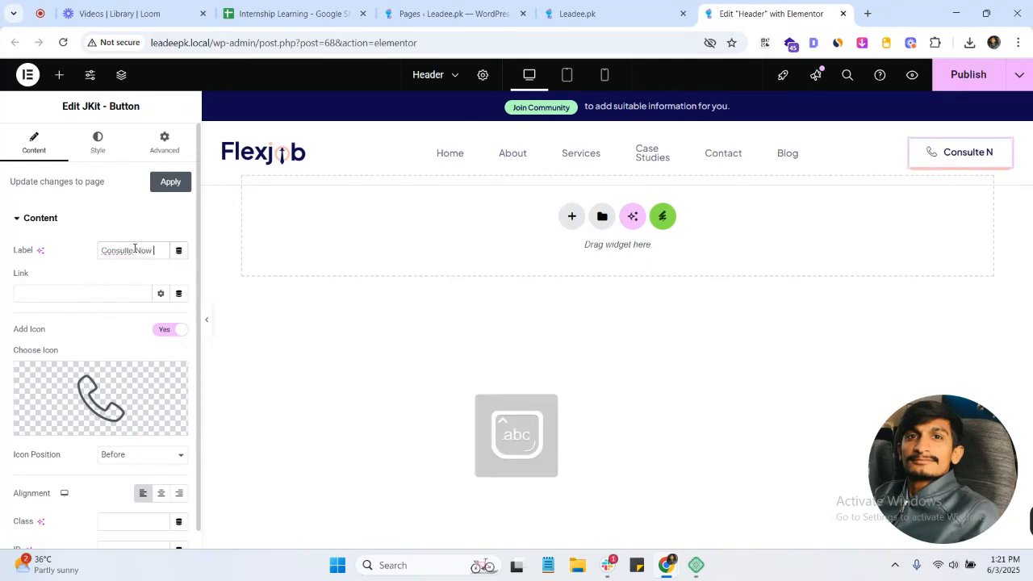
- Try correcting the word "Consulte" in the button's label with the spelling suggestion "Consultee"
{"action": "right_click", "coordinate": [116, 252]}
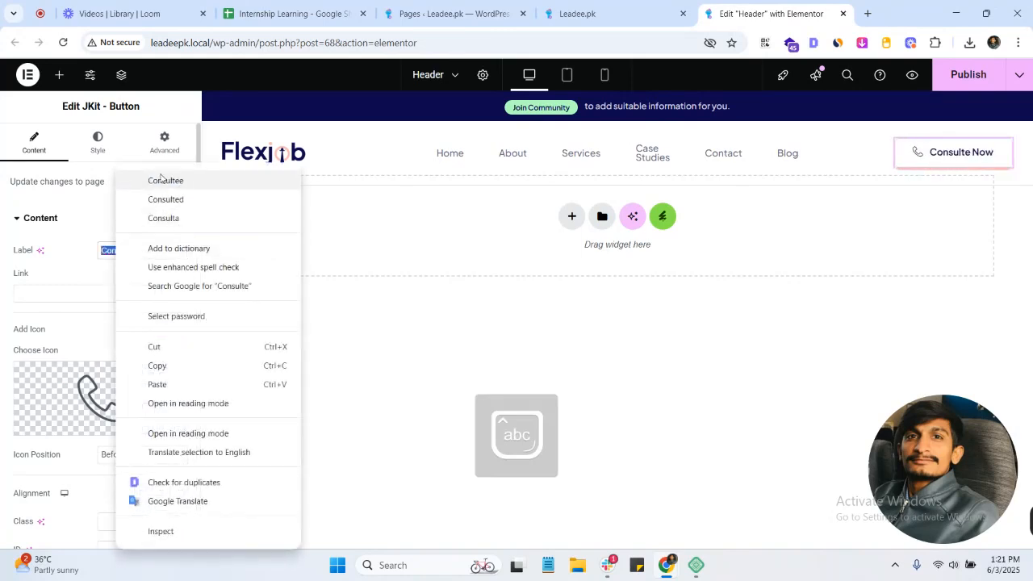
{"action": "left_click", "coordinate": [166, 181]}
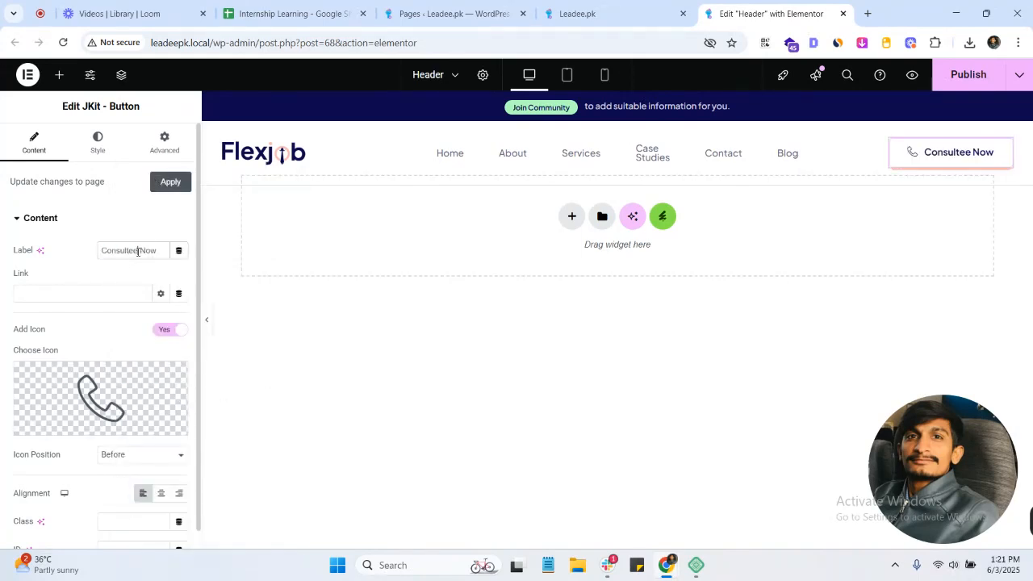
{"action": "key", "text": "BackSpace"}
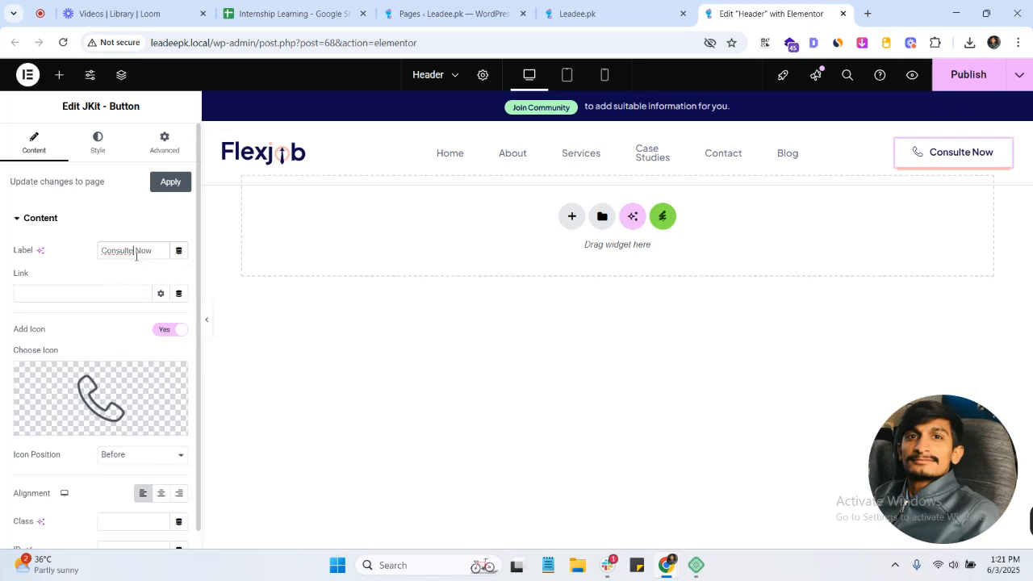
{"action": "right_click", "coordinate": [119, 253]}
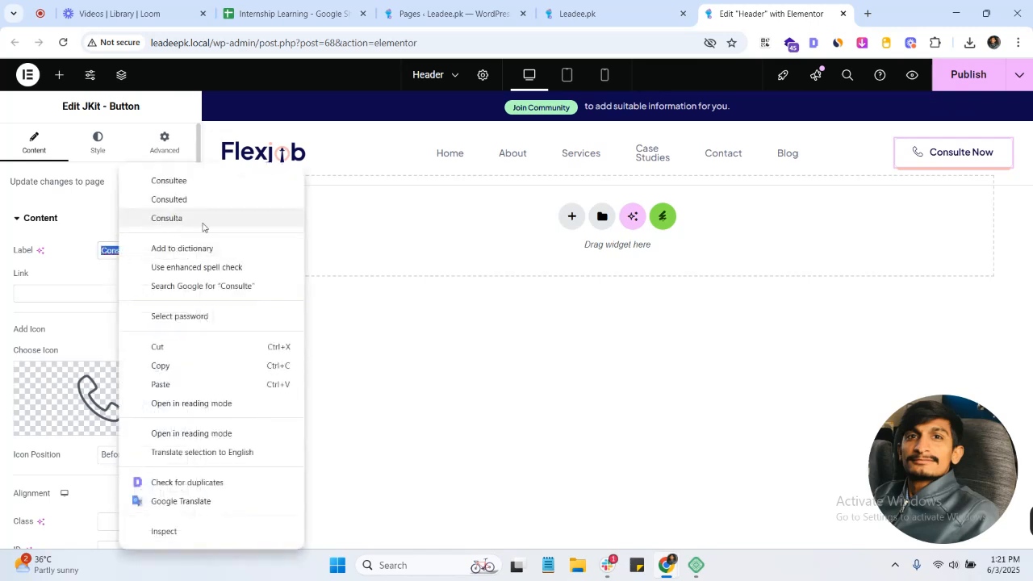
{"action": "left_click", "coordinate": [111, 250]}
- Try rewriting the button's label as "Consulte now" and applying the spelling suggestion "Consultee"
{"action": "triple_click", "coordinate": [125, 250]}
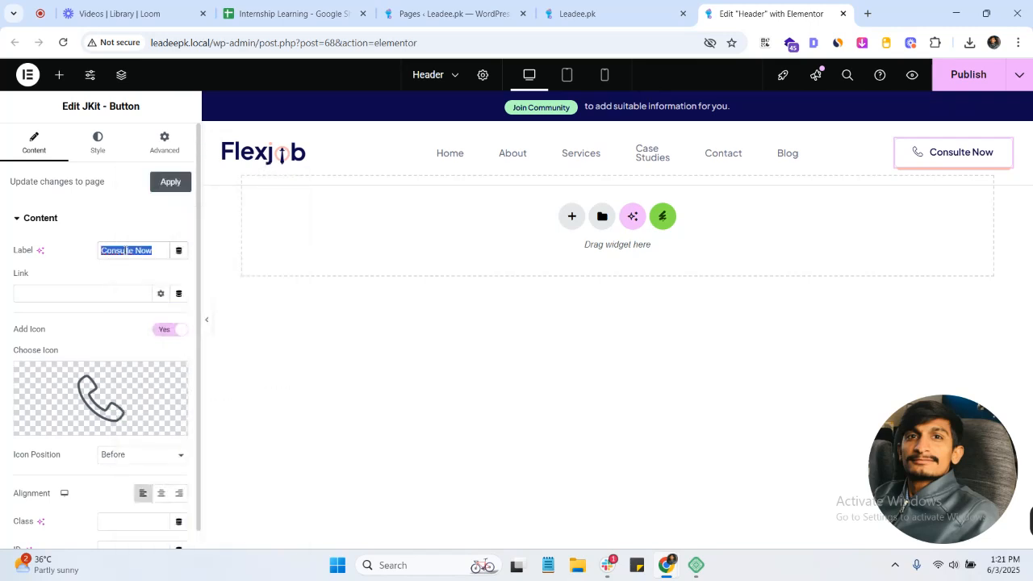
{"action": "type", "text": "Conso"}
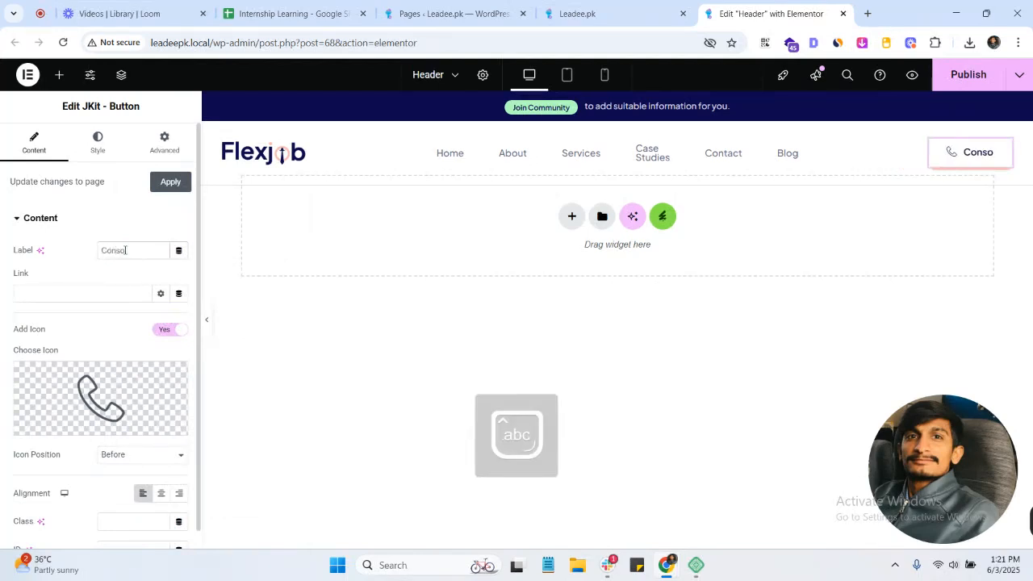
{"action": "key", "text": "BackSpace"}
{"action": "type", "text": "ulte"}
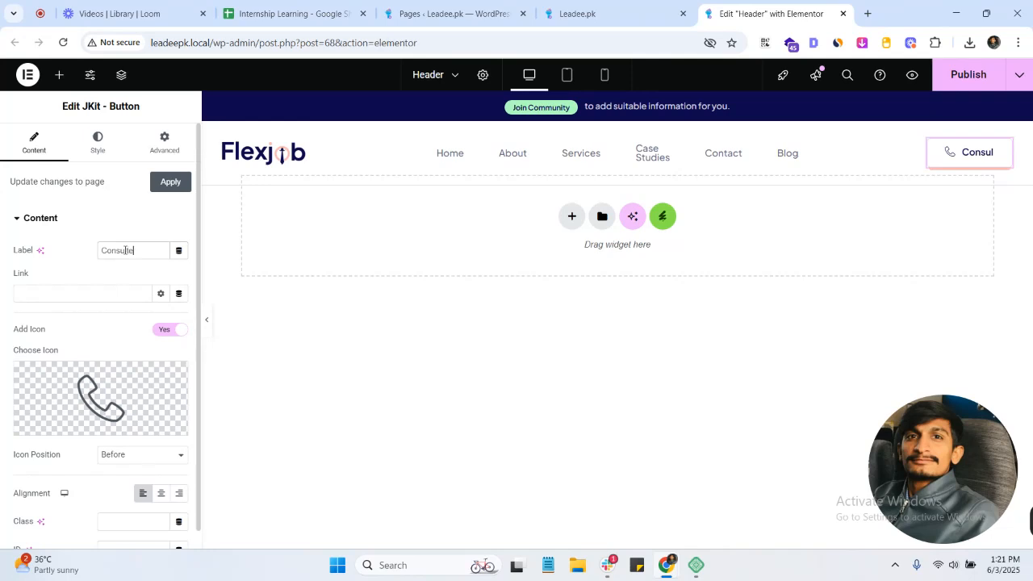
{"action": "type", "text": " now"}
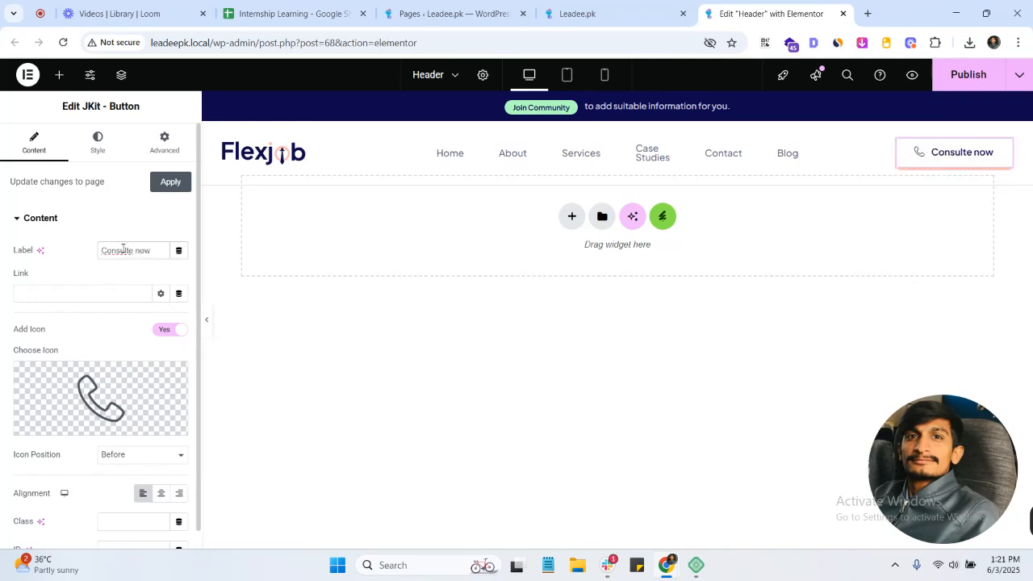
{"action": "right_click", "coordinate": [108, 250]}
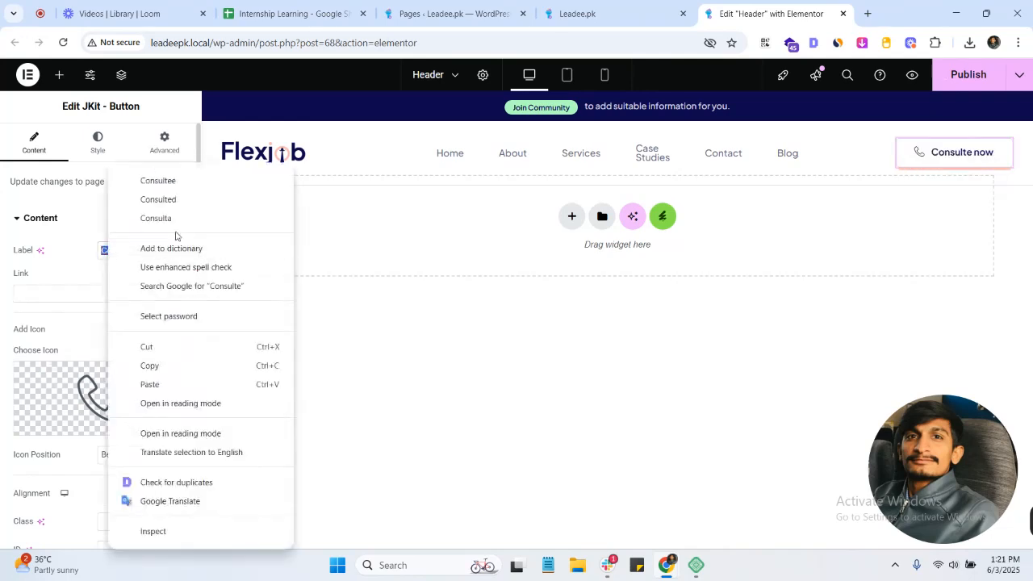
{"action": "left_click", "coordinate": [162, 180]}
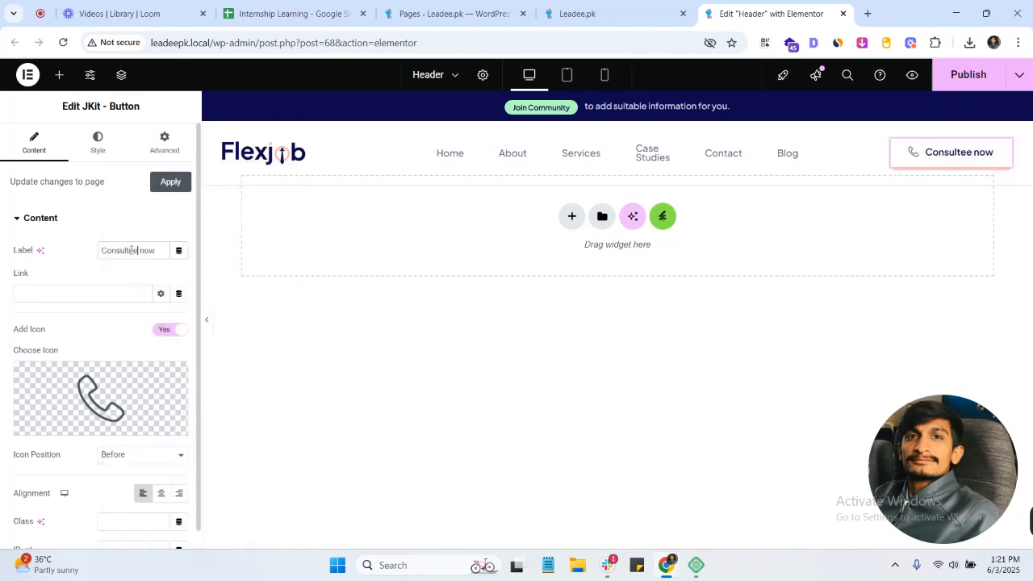
- Replace the header button's label with "Contact Now!"
{"action": "type", "text": "Co"}
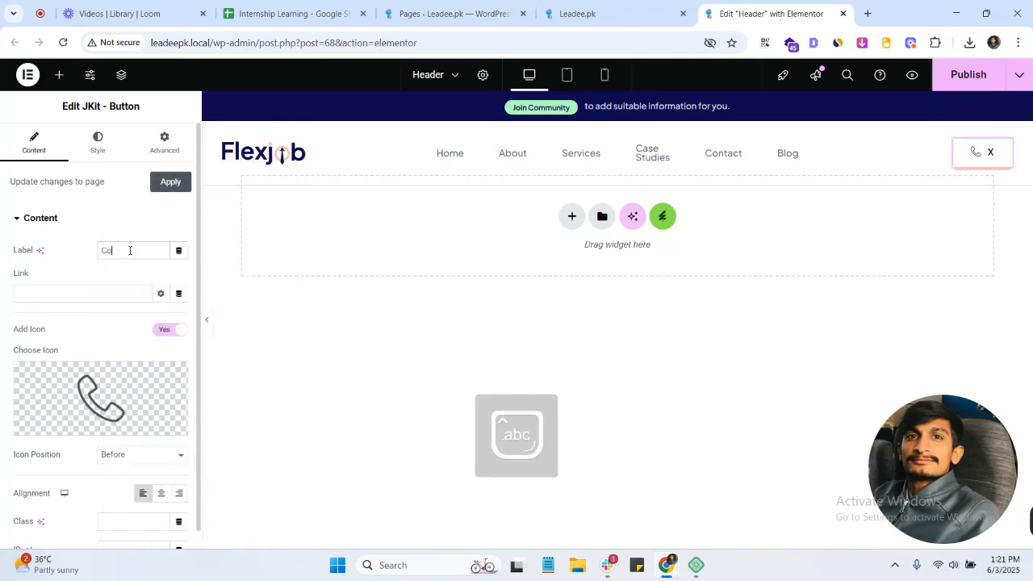
{"action": "type", "text": "nta"}
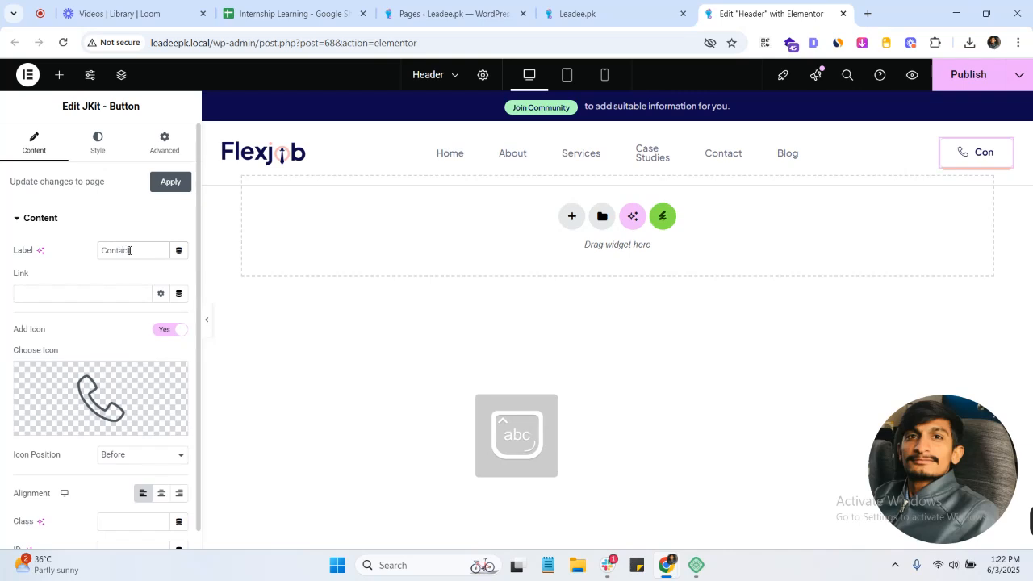
{"action": "type", "text": "ct"}
{"action": "type", "text": " Noww"}
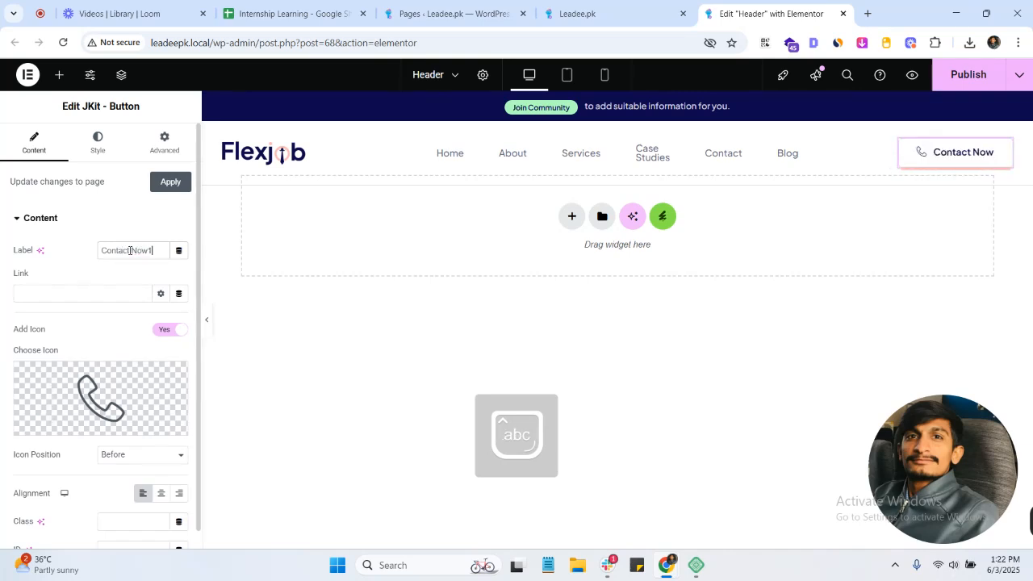
{"action": "type", "text": "!"}
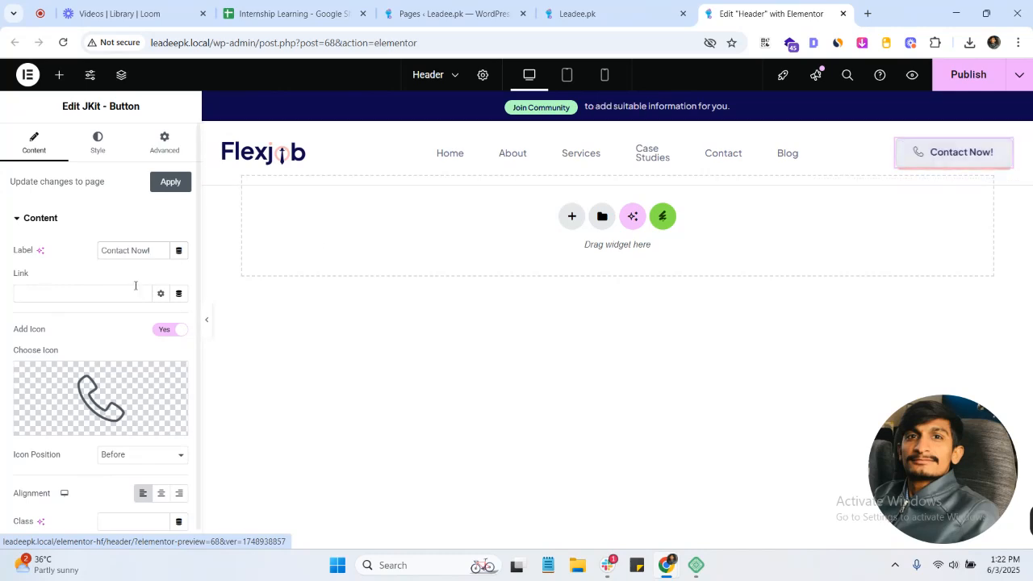
- Link the Contact Now! button to a phone number with the "tel:" prefix and save the header
{"action": "left_click", "coordinate": [95, 300]}
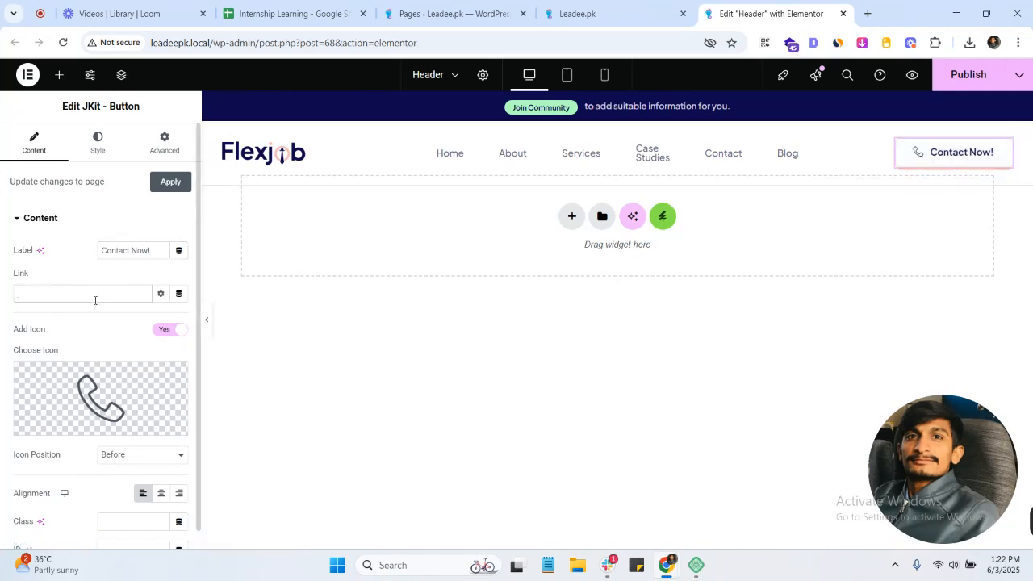
{"action": "type", "text": "tel"}
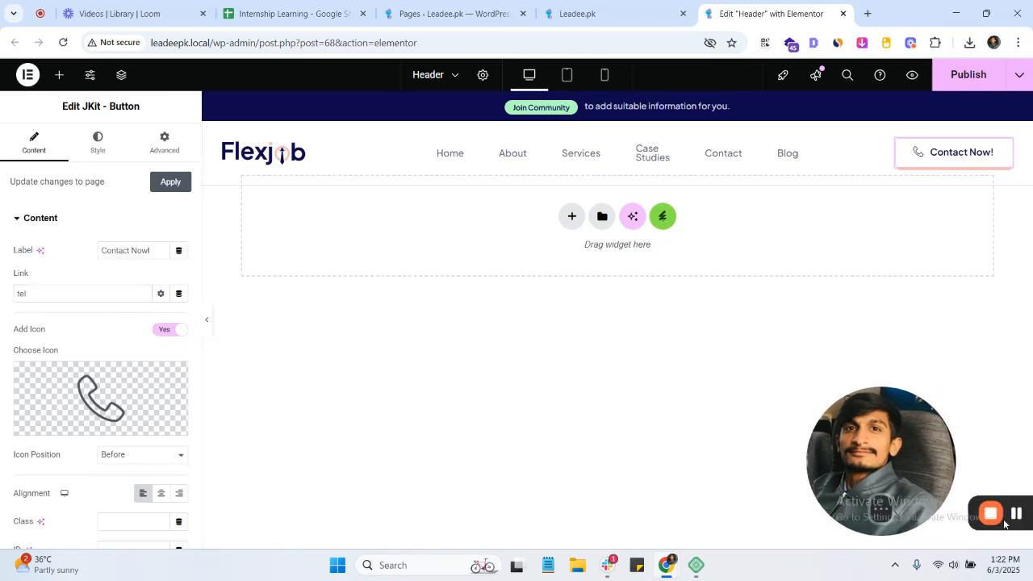
{"action": "left_click", "coordinate": [1014, 518]}
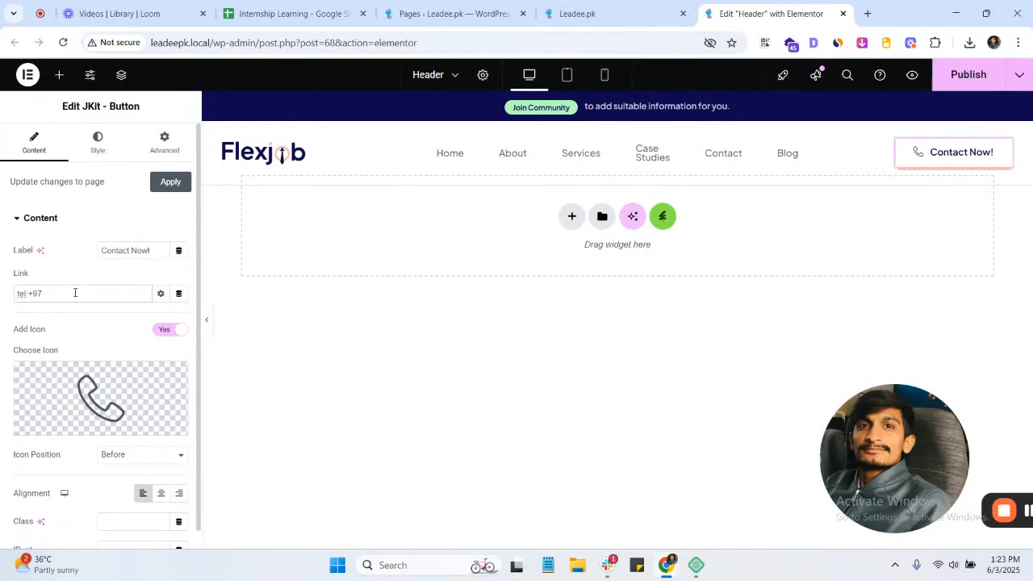
{"action": "type", "text": "245323422"}
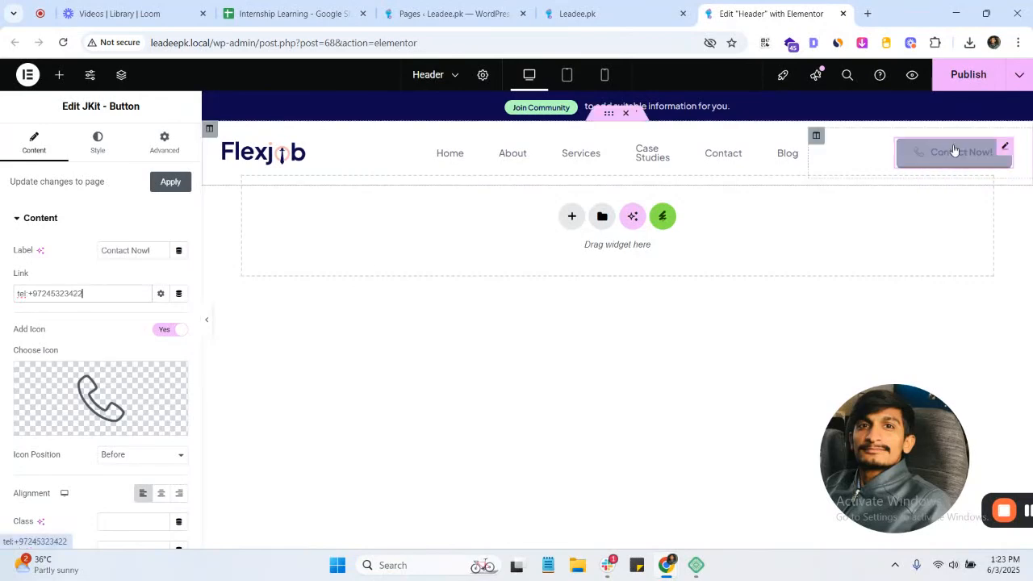
{"action": "key", "text": "ctrl+s"}
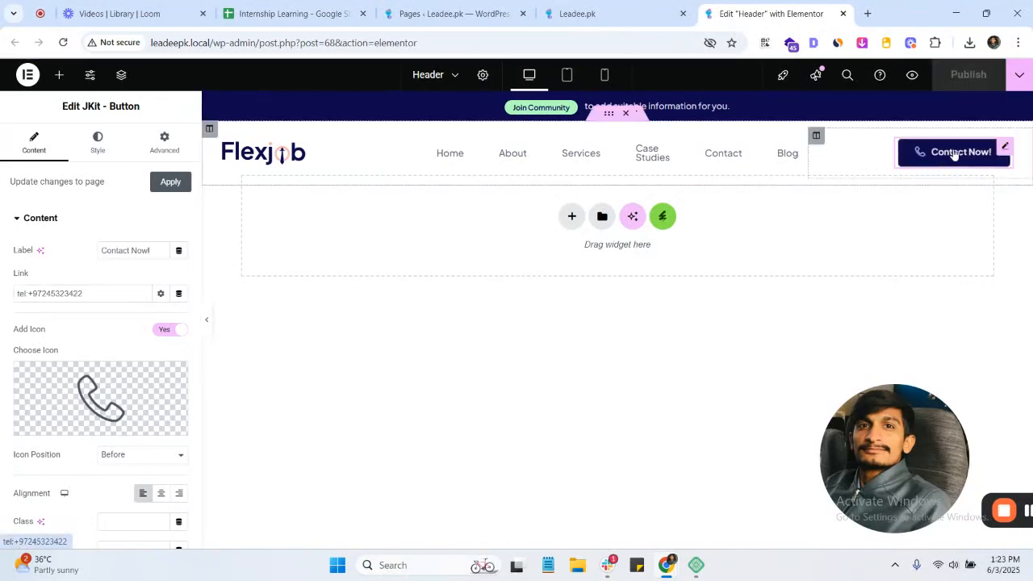
- Reload the live site and test the header's Contact Now! button and the Contact menu item
{"action": "left_click", "coordinate": [638, 13]}
{"action": "left_click", "coordinate": [63, 42]}
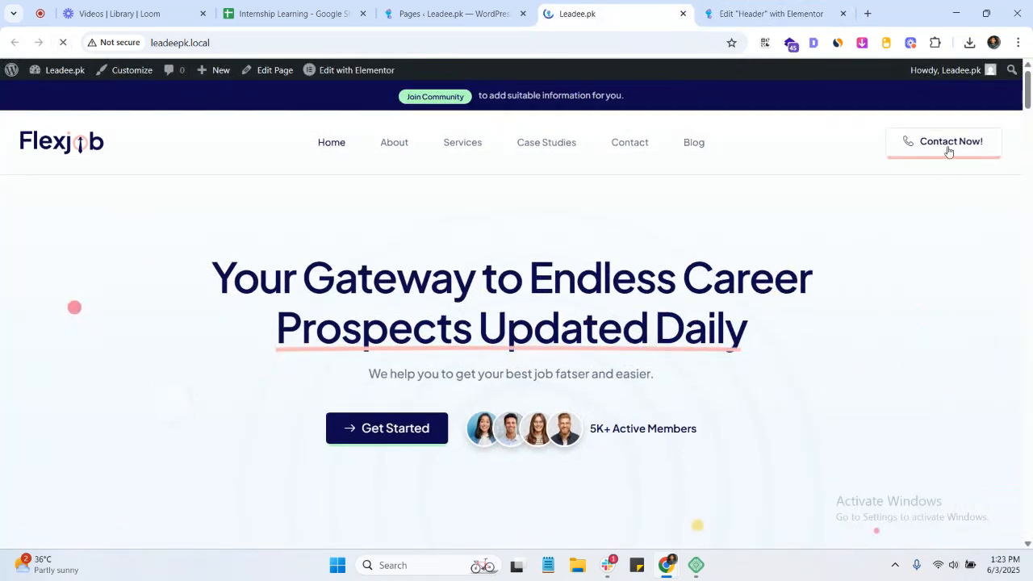
{"action": "left_click", "coordinate": [948, 149]}
{"action": "left_click", "coordinate": [630, 145]}
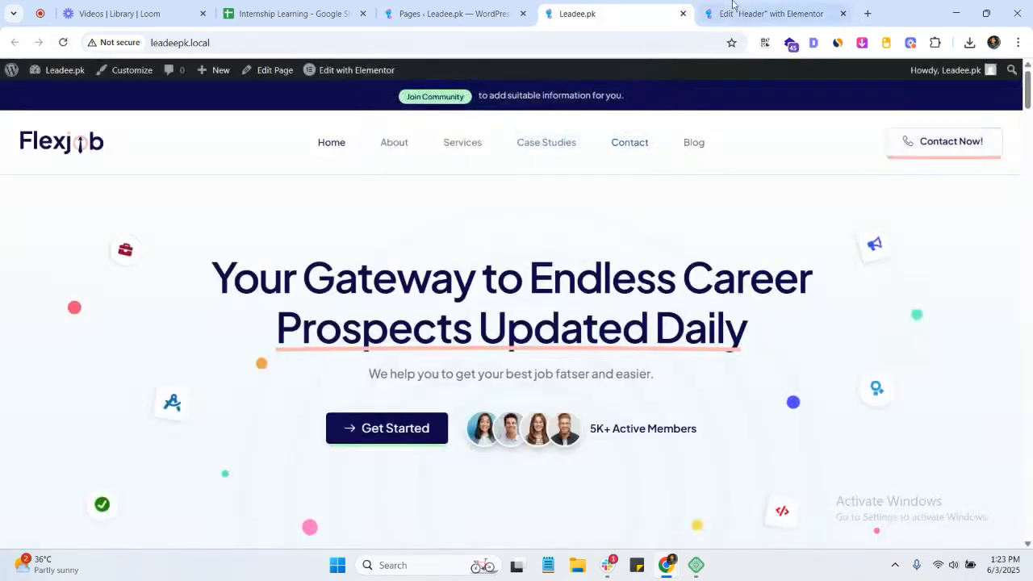
- Return to the header editor, clear the Contact Now! button's link and publish the header
{"action": "left_click", "coordinate": [742, 14]}
{"action": "triple_click", "coordinate": [57, 297]}
{"action": "key", "text": "BackSpace"}
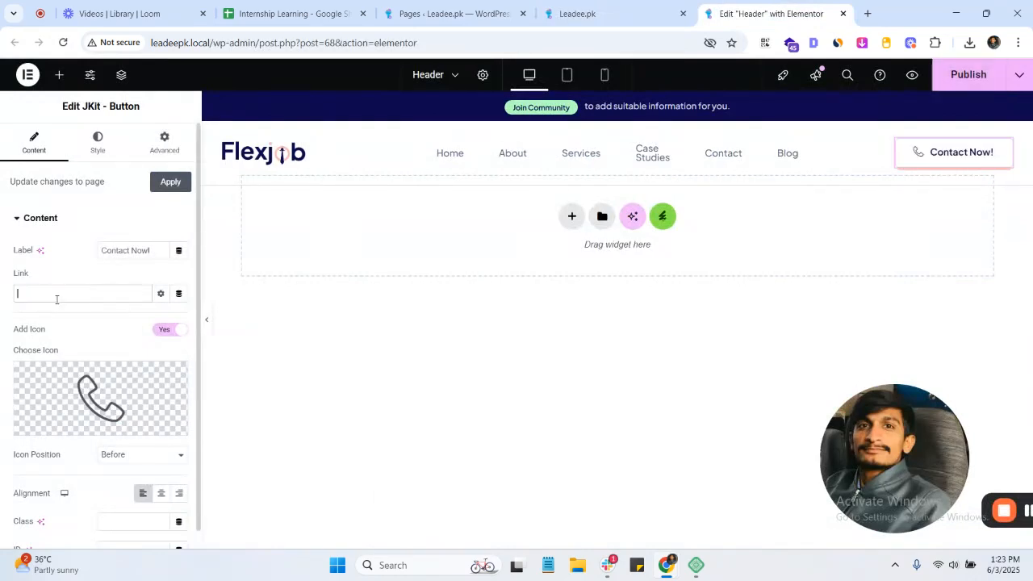
{"action": "left_click", "coordinate": [964, 75]}
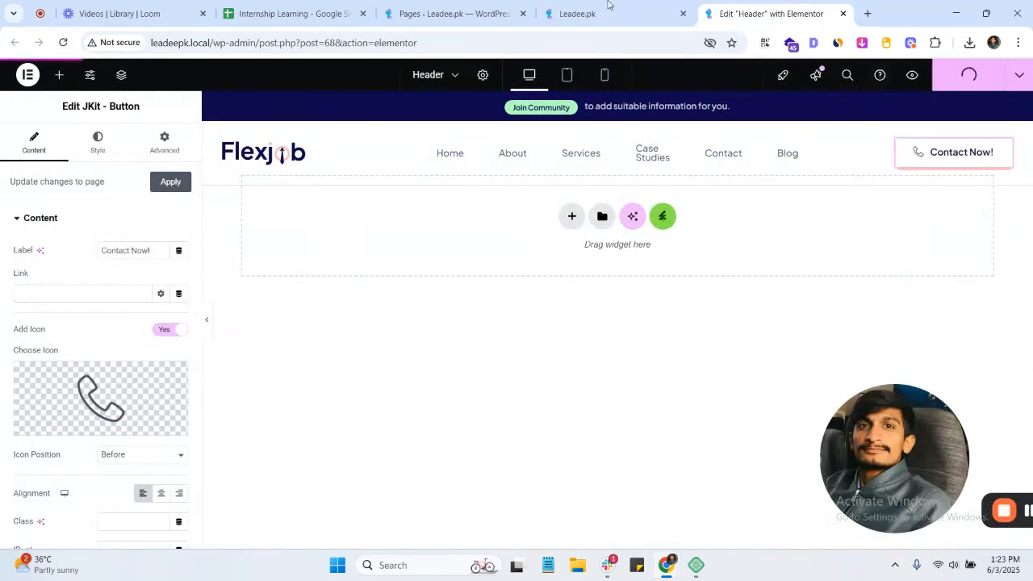
- Reload the live site and check the Contact Now! button in its header
{"action": "left_click", "coordinate": [577, 14]}
{"action": "left_click", "coordinate": [735, 14]}
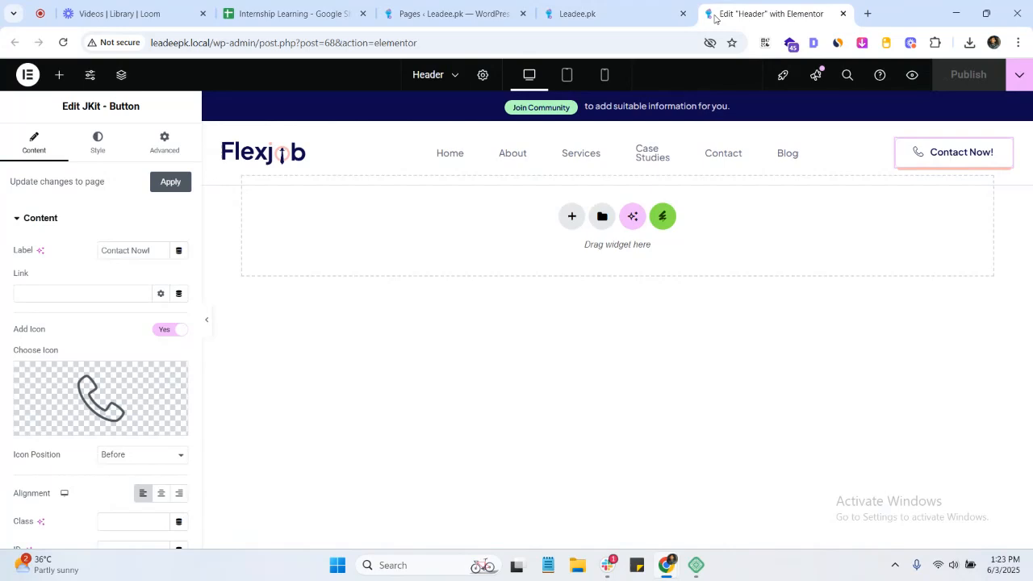
{"action": "left_click", "coordinate": [644, 17]}
{"action": "left_click", "coordinate": [63, 42]}
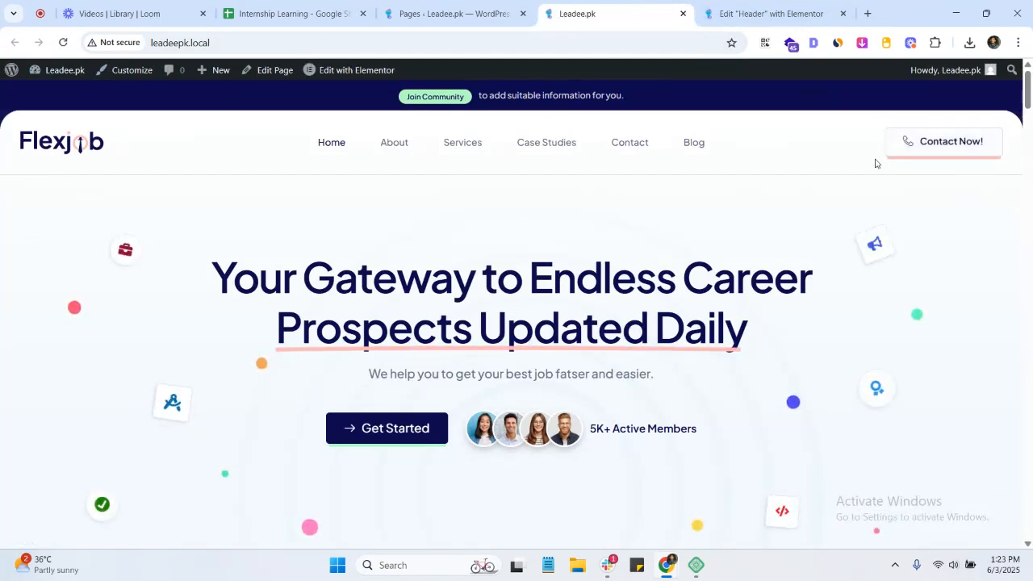
- In the header editor, try "contact" as the button's link and look at the link options and dynamic content feature
{"action": "left_click", "coordinate": [773, 15]}
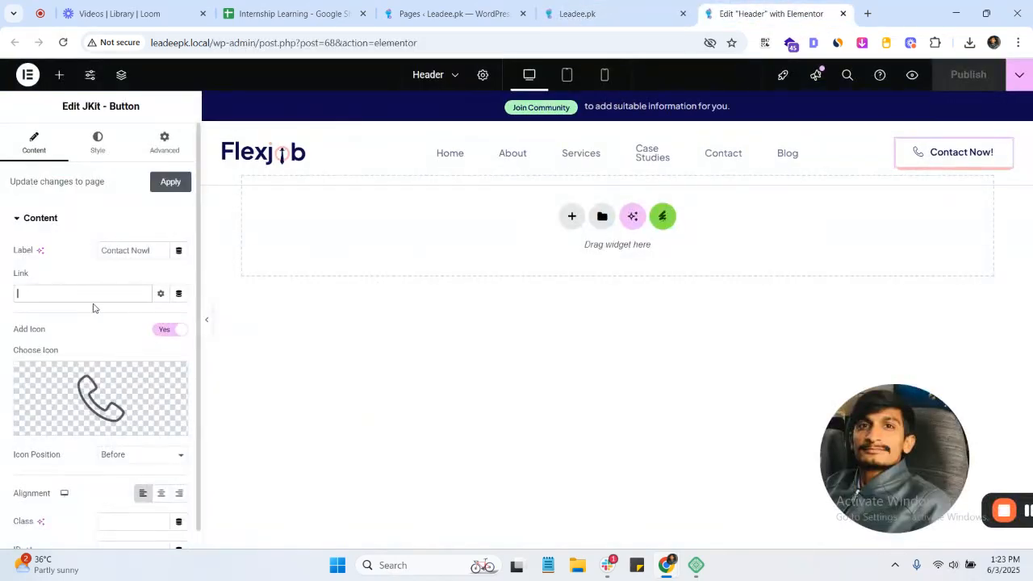
{"action": "type", "text": "contact"}
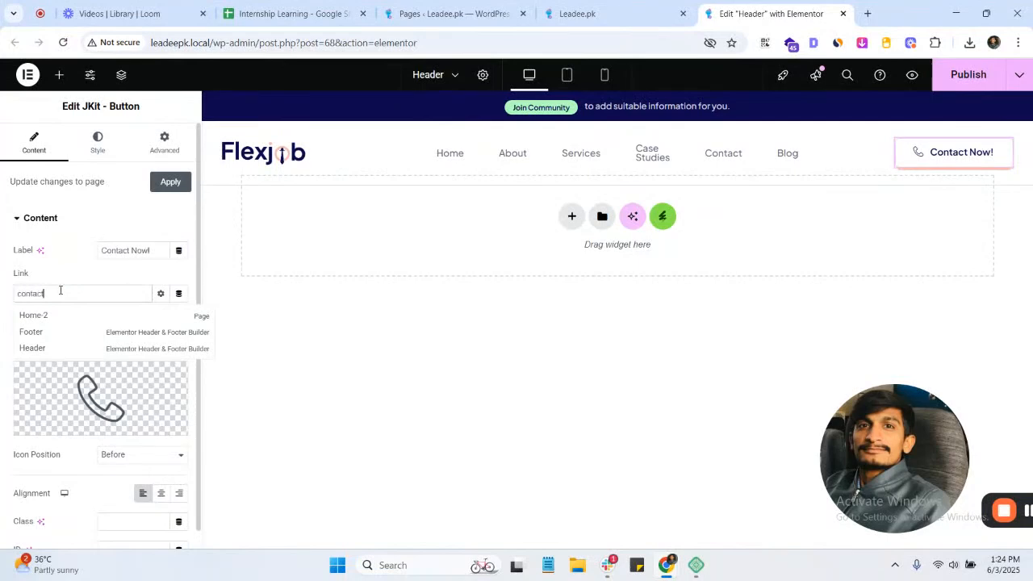
{"action": "left_click", "coordinate": [160, 293]}
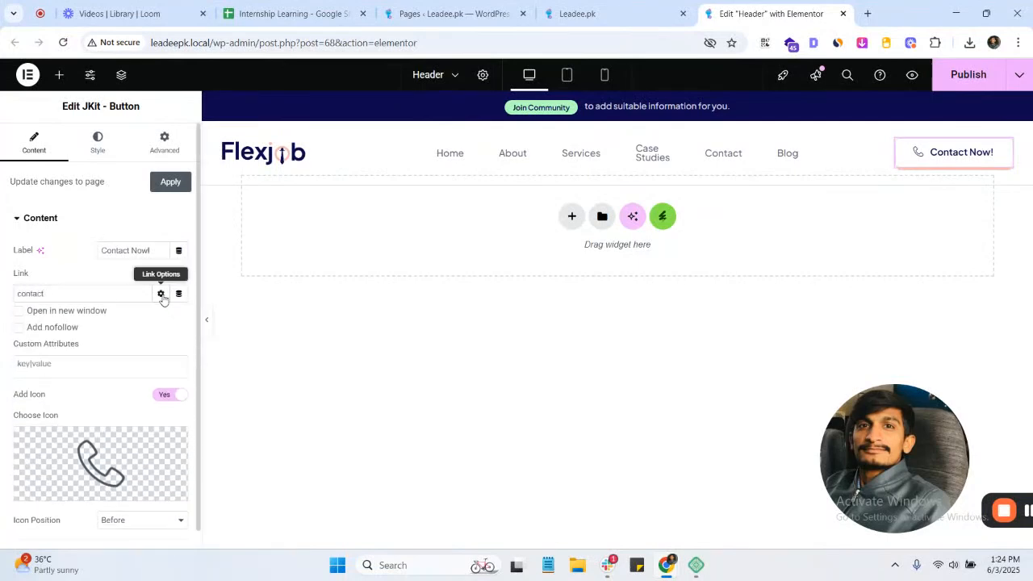
{"action": "left_click", "coordinate": [161, 294]}
{"action": "left_click", "coordinate": [179, 294]}
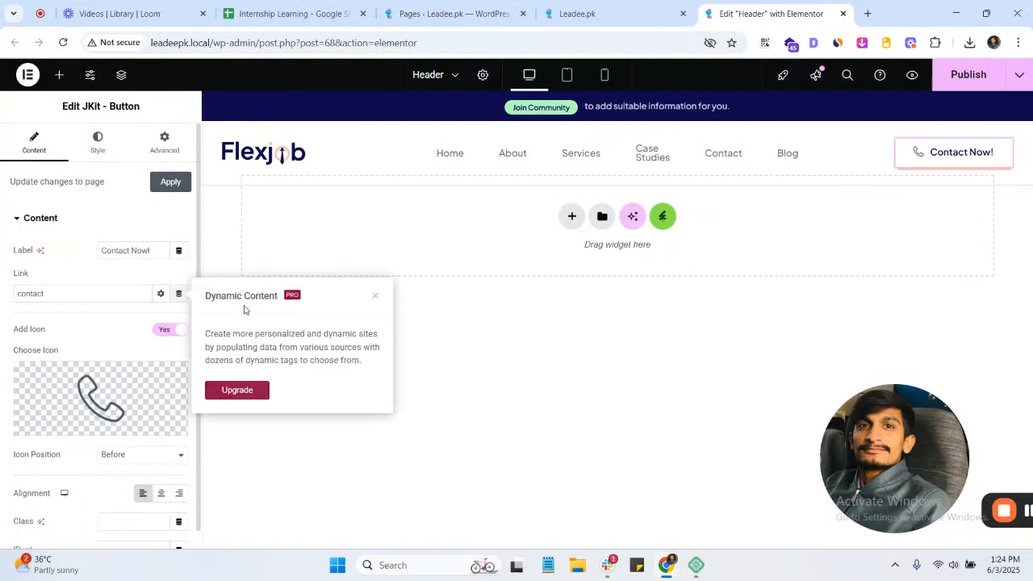
{"action": "left_click", "coordinate": [375, 298]}
- Replace the Contact Now! button's link with the placeholder "#"
{"action": "left_click", "coordinate": [85, 296]}
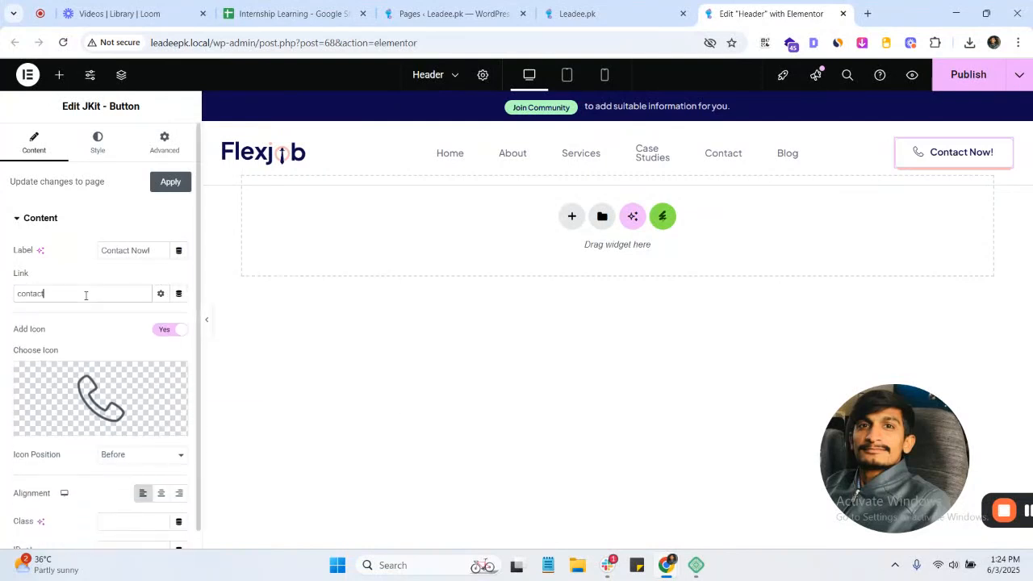
{"action": "key", "text": "BackSpace"}
{"action": "scroll", "coordinate": [69, 311], "scroll_direction": "down", "scroll_amount": 1}
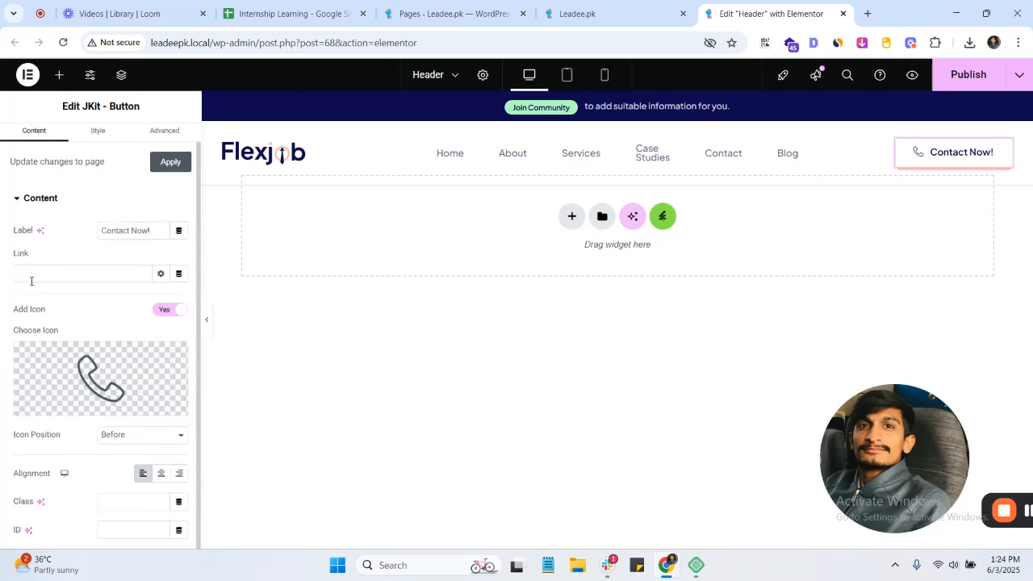
{"action": "type", "text": "#"}
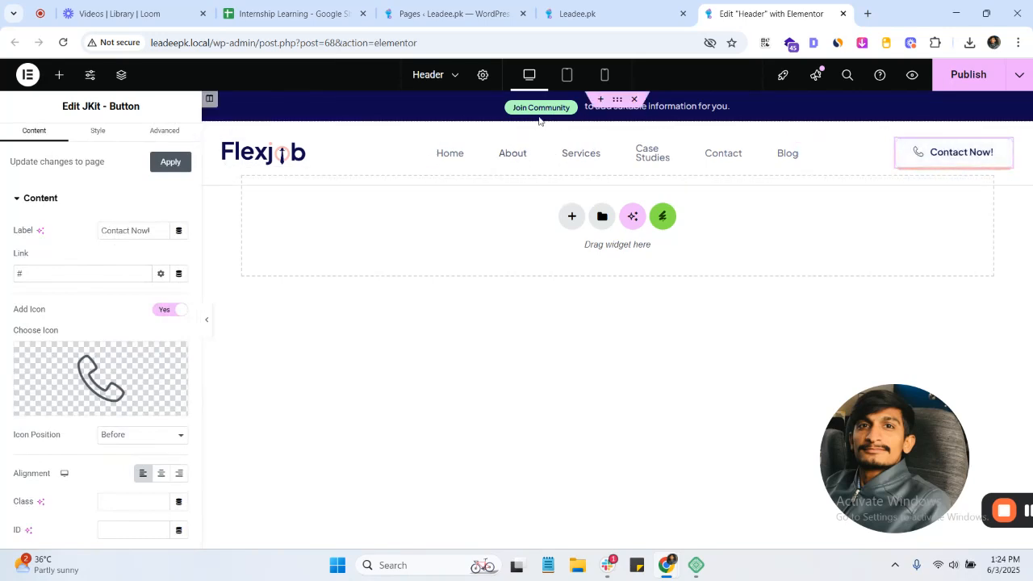
- Examine the settings of the header's announcement bar section, its text and the content of its Join Community button
{"action": "left_click", "coordinate": [615, 104]}
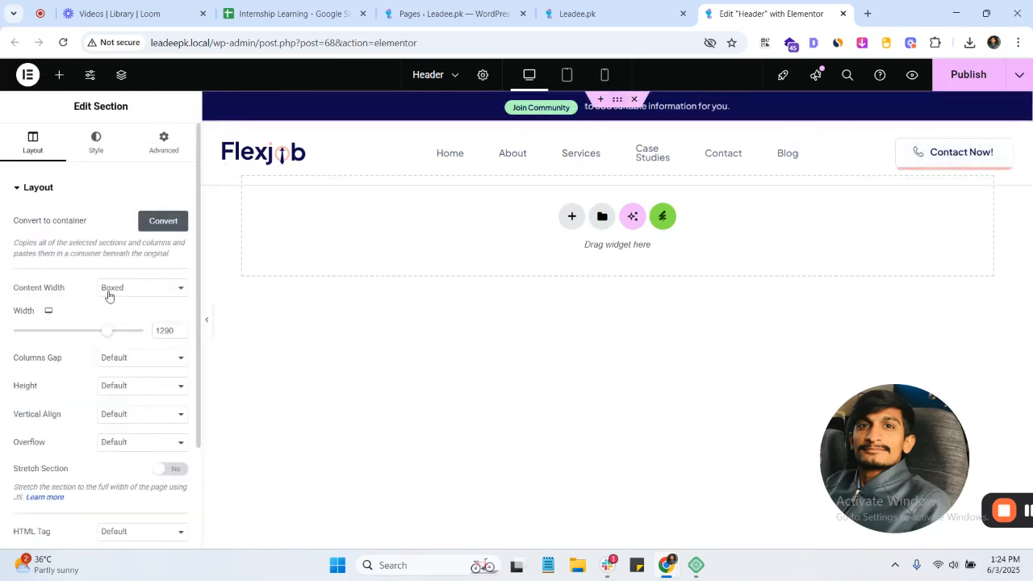
{"action": "left_click", "coordinate": [682, 106]}
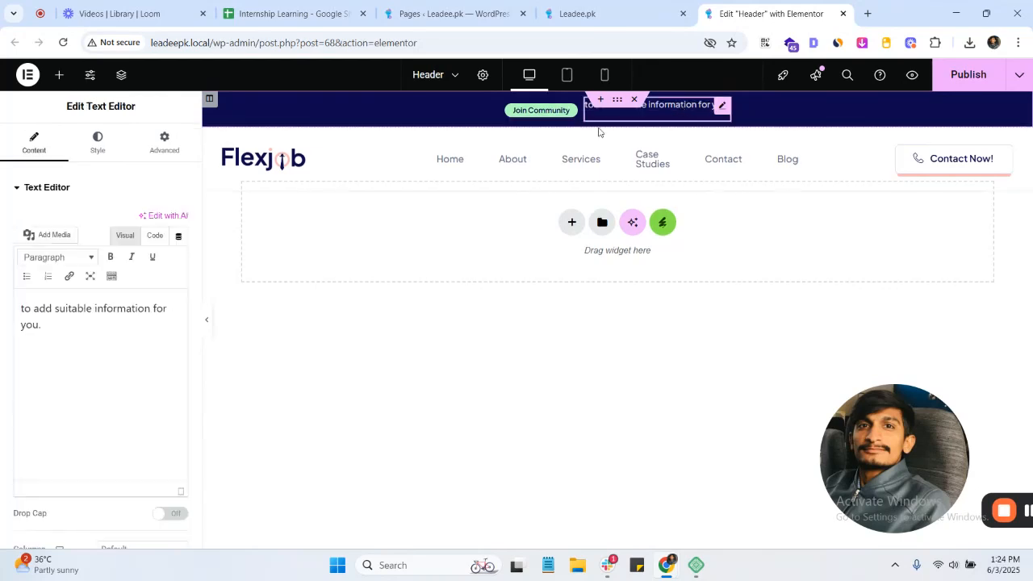
{"action": "left_click", "coordinate": [541, 109]}
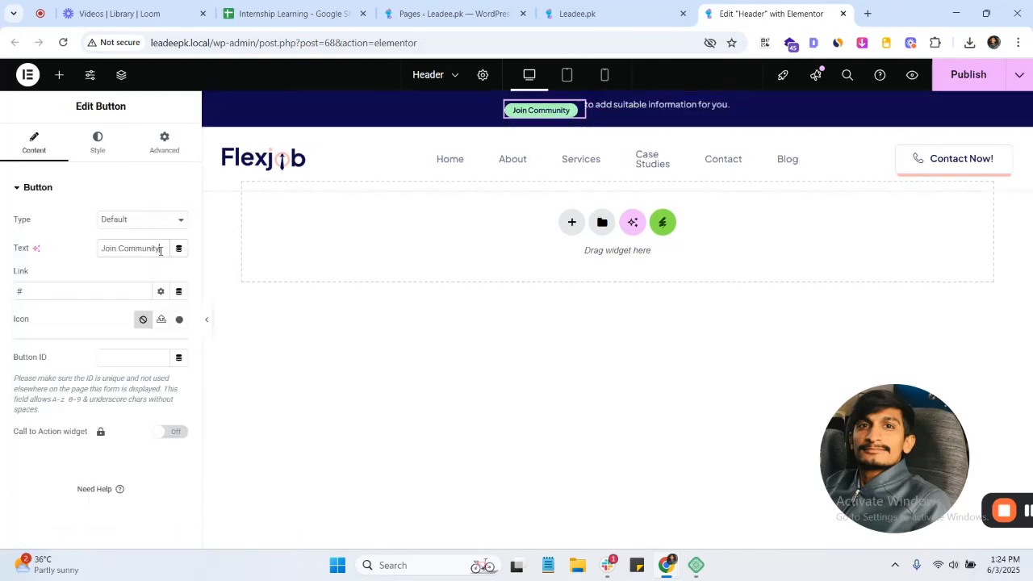
{"action": "left_click", "coordinate": [56, 292]}
- Review the Join Community button's normal and hover styling and try out its Stretch and Left position options
{"action": "left_click", "coordinate": [98, 138]}
{"action": "scroll", "coordinate": [85, 312], "scroll_direction": "down", "scroll_amount": 3}
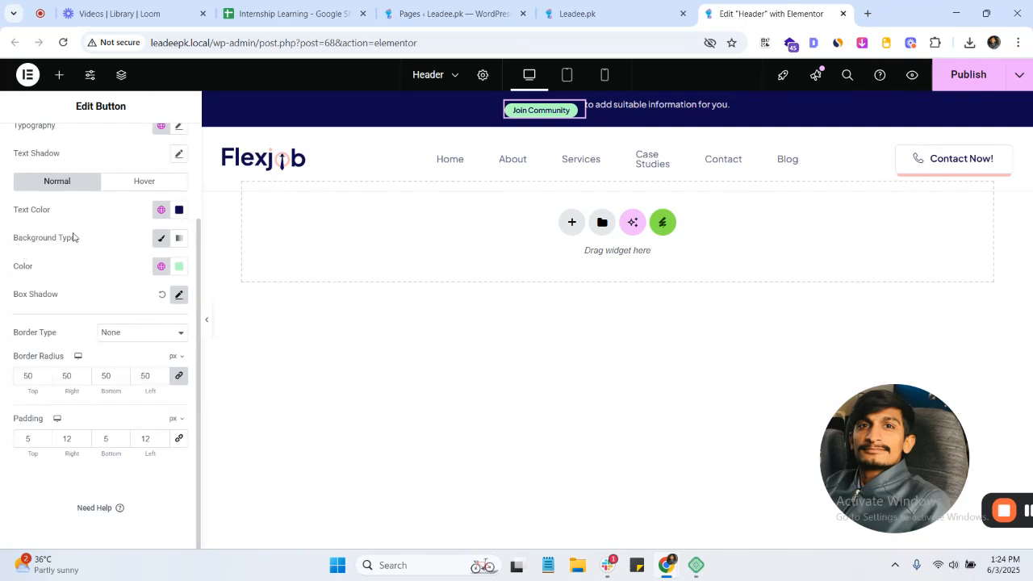
{"action": "left_click", "coordinate": [126, 187]}
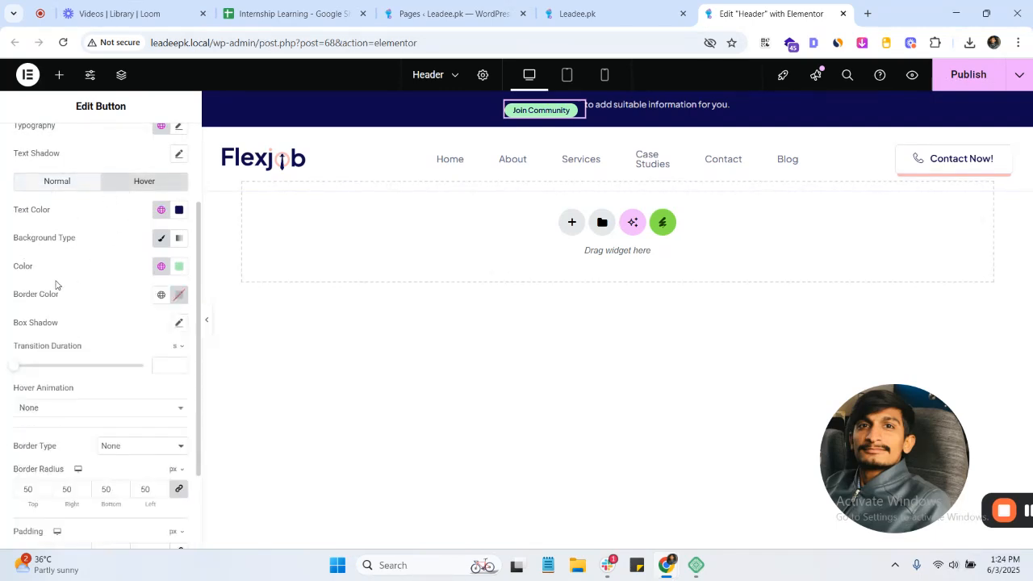
{"action": "scroll", "coordinate": [101, 242], "scroll_direction": "up", "scroll_amount": 3}
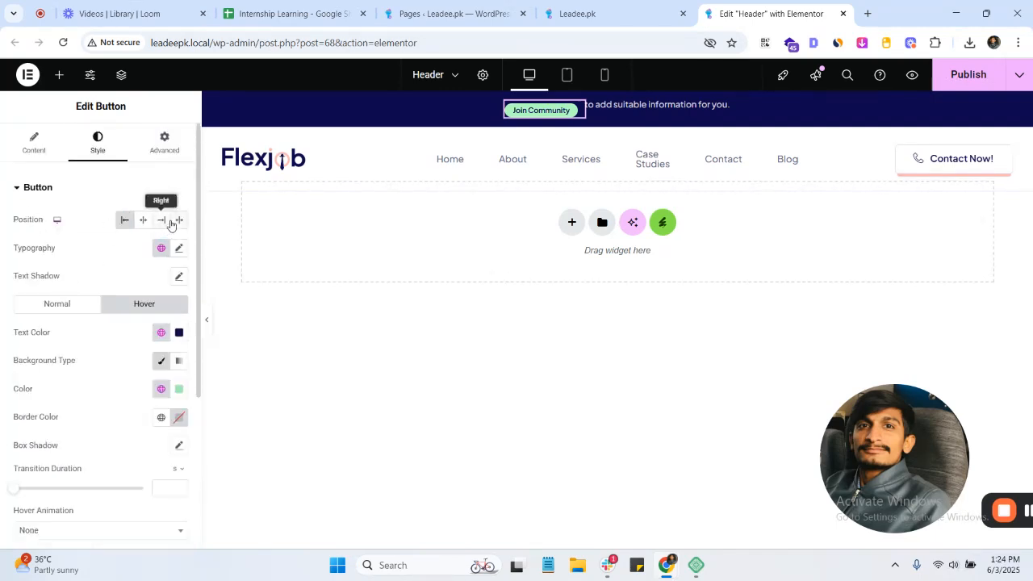
{"action": "left_click", "coordinate": [180, 220]}
{"action": "left_click", "coordinate": [125, 219]}
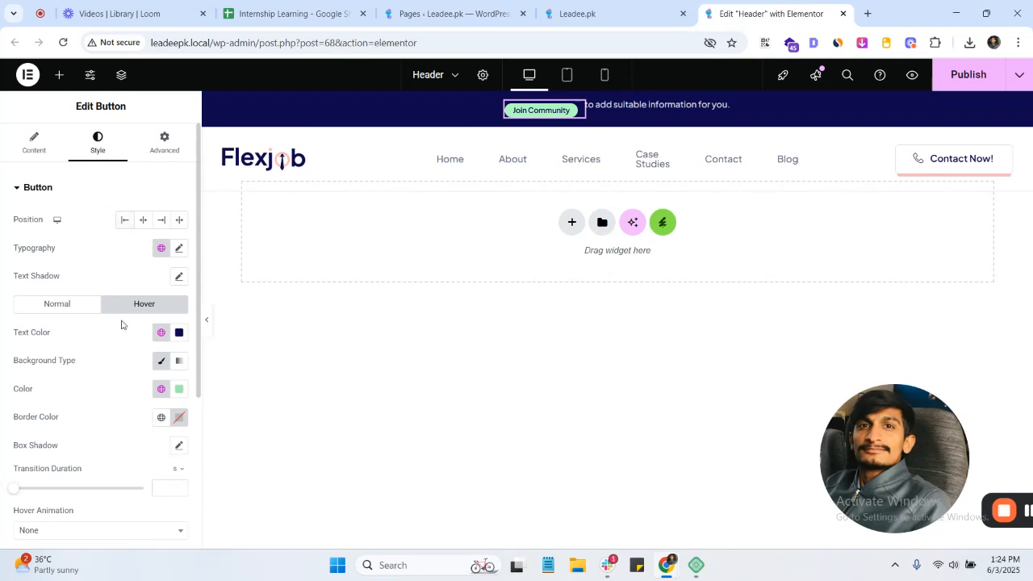
- Review the Join Community button's remaining hover style settings and its advanced layout settings
{"action": "scroll", "coordinate": [78, 331], "scroll_direction": "down", "scroll_amount": 3}
{"action": "scroll", "coordinate": [88, 452], "scroll_direction": "up", "scroll_amount": 5}
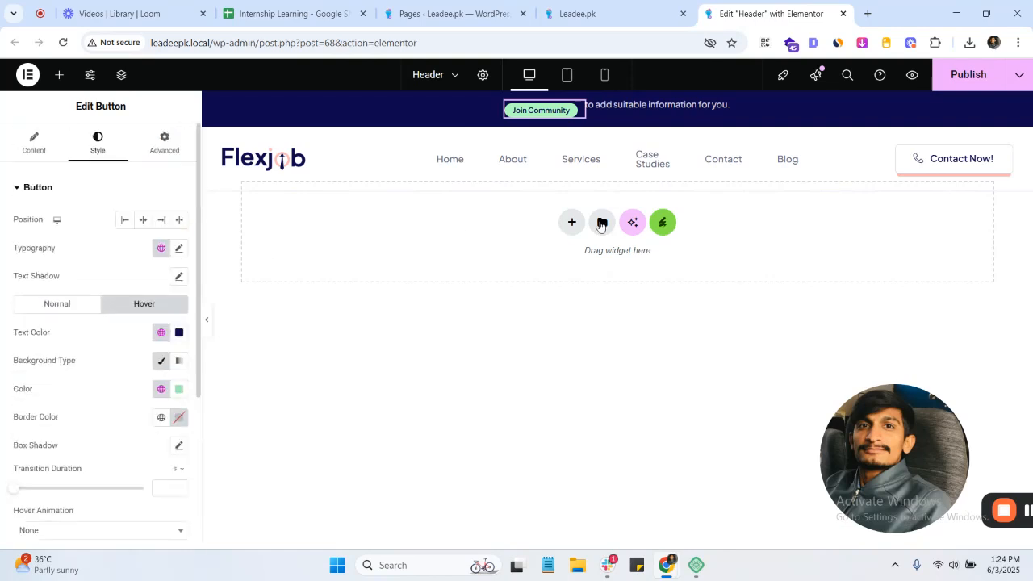
{"action": "left_click", "coordinate": [165, 142]}
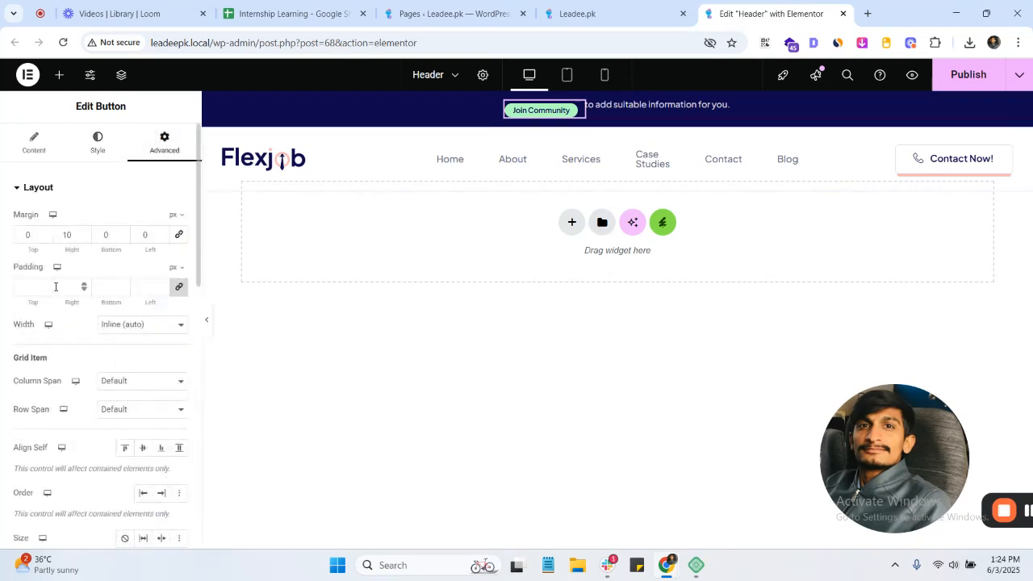
{"action": "scroll", "coordinate": [67, 333], "scroll_direction": "down", "scroll_amount": 3}
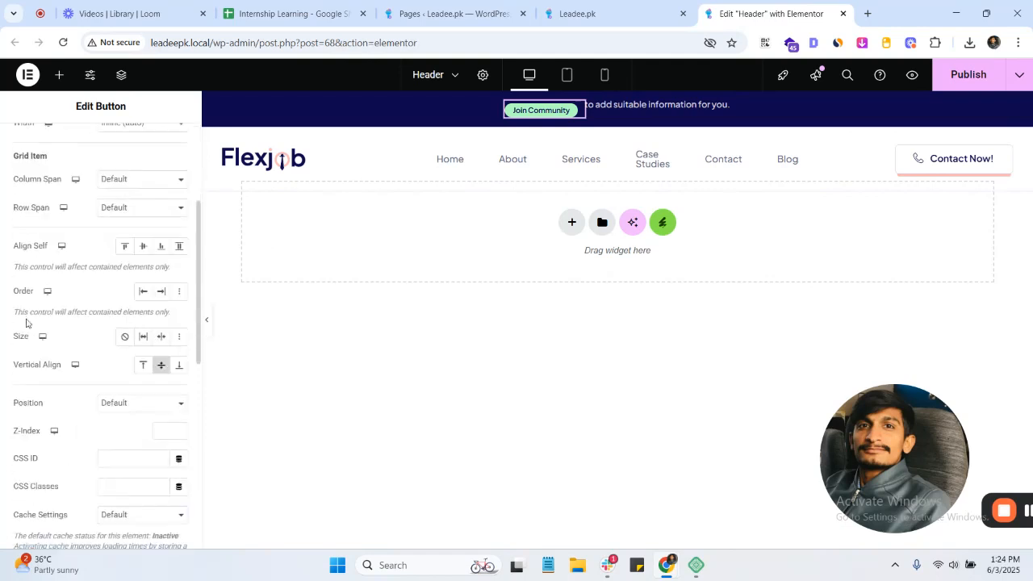
- Try the button's column and row span options, choosing a row span of 1, and return it to Default
{"action": "left_click", "coordinate": [125, 181]}
{"action": "left_click", "coordinate": [127, 185]}
{"action": "left_click", "coordinate": [129, 210]}
{"action": "left_click", "coordinate": [119, 226]}
{"action": "left_click", "coordinate": [120, 213]}
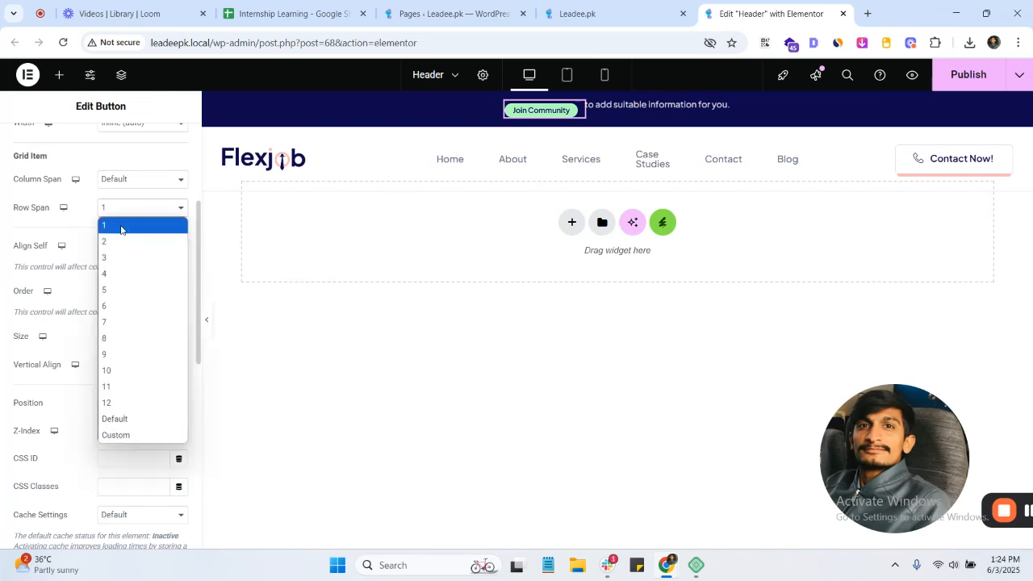
{"action": "left_click", "coordinate": [138, 419]}
{"action": "scroll", "coordinate": [88, 323], "scroll_direction": "down", "scroll_amount": 2}
{"action": "scroll", "coordinate": [81, 316], "scroll_direction": "up", "scroll_amount": 1}
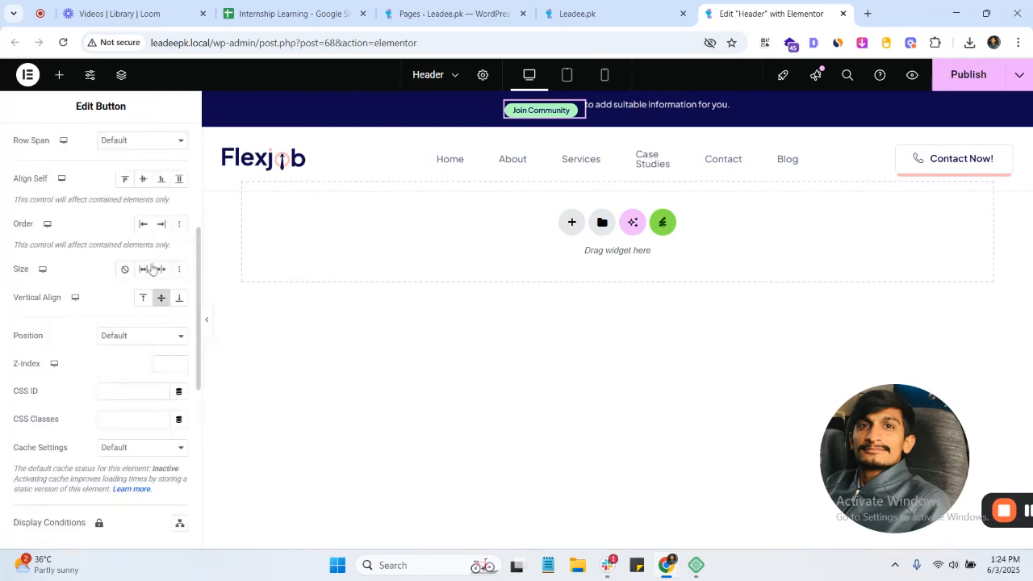
- Look through the button's other advanced sections and try out the blur amount of its Glass Blur Effect
{"action": "scroll", "coordinate": [94, 360], "scroll_direction": "down", "scroll_amount": 3}
{"action": "scroll", "coordinate": [81, 388], "scroll_direction": "down", "scroll_amount": 3}
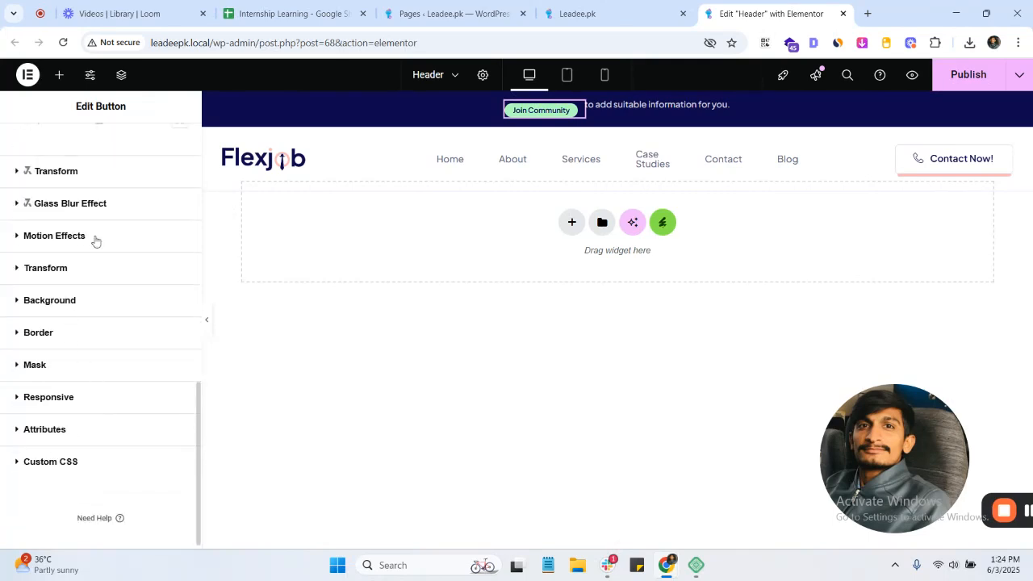
{"action": "left_click", "coordinate": [99, 207]}
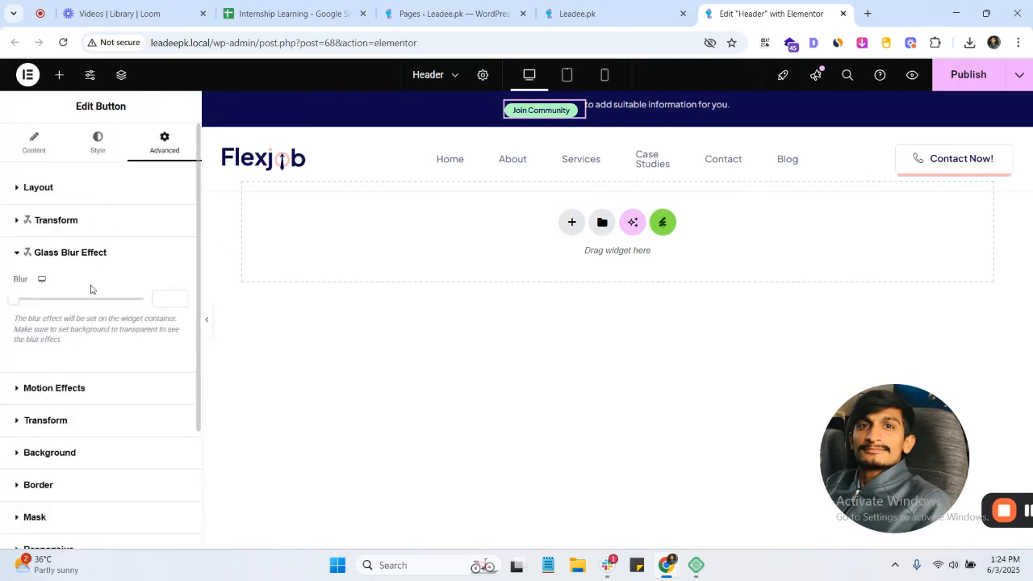
{"action": "left_click_drag", "start_coordinate": [15, 298], "coordinate": [53, 310]}
{"action": "left_click", "coordinate": [61, 254]}
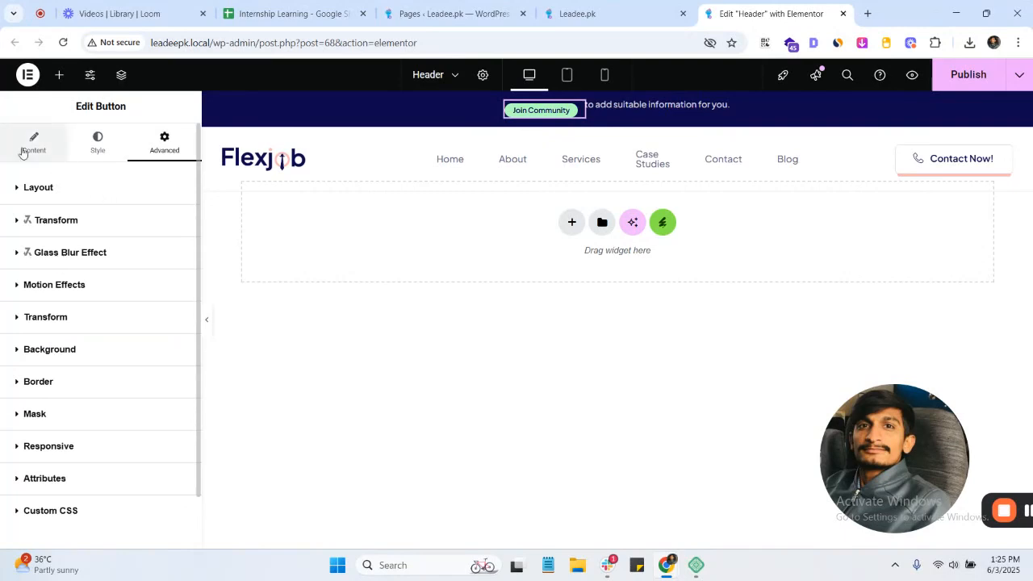
- Browse the widget library's categories, examine the Ultimate Addons widgets, and collapse the Ultimate Addons and Metform groups
{"action": "left_click", "coordinate": [59, 74]}
{"action": "scroll", "coordinate": [32, 242], "scroll_direction": "down", "scroll_amount": 5}
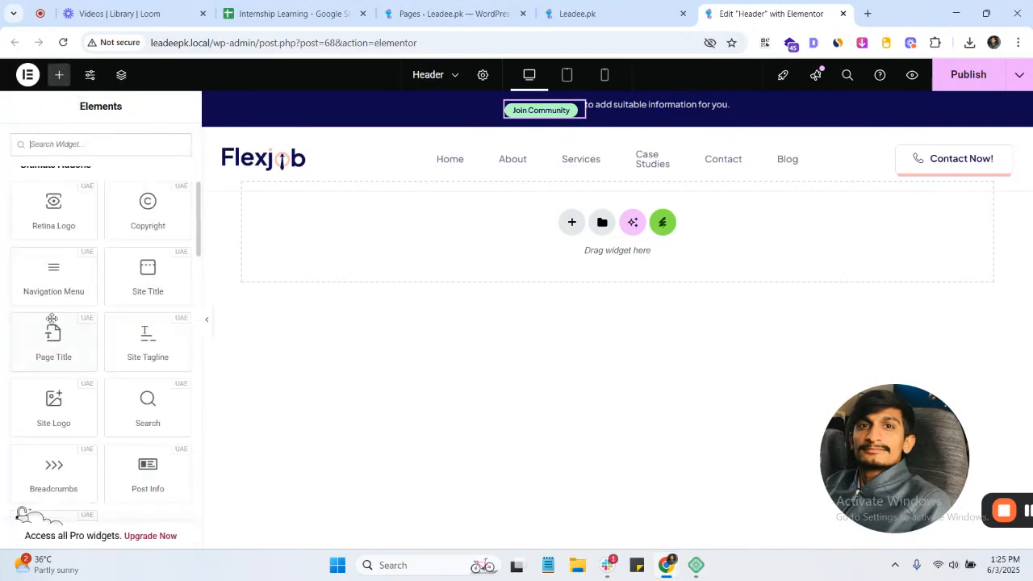
{"action": "scroll", "coordinate": [48, 286], "scroll_direction": "up", "scroll_amount": 3}
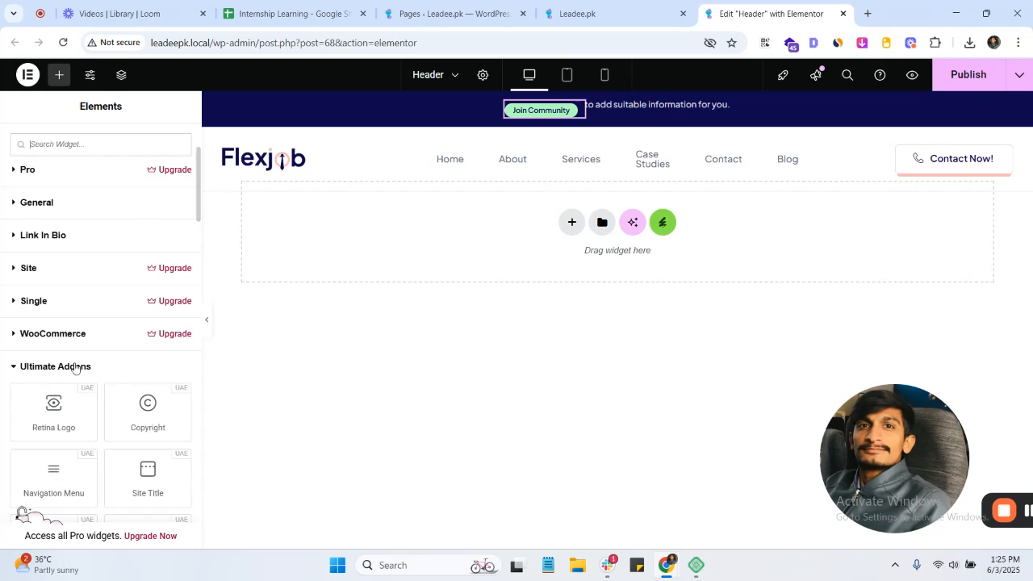
{"action": "scroll", "coordinate": [85, 359], "scroll_direction": "down", "scroll_amount": 3}
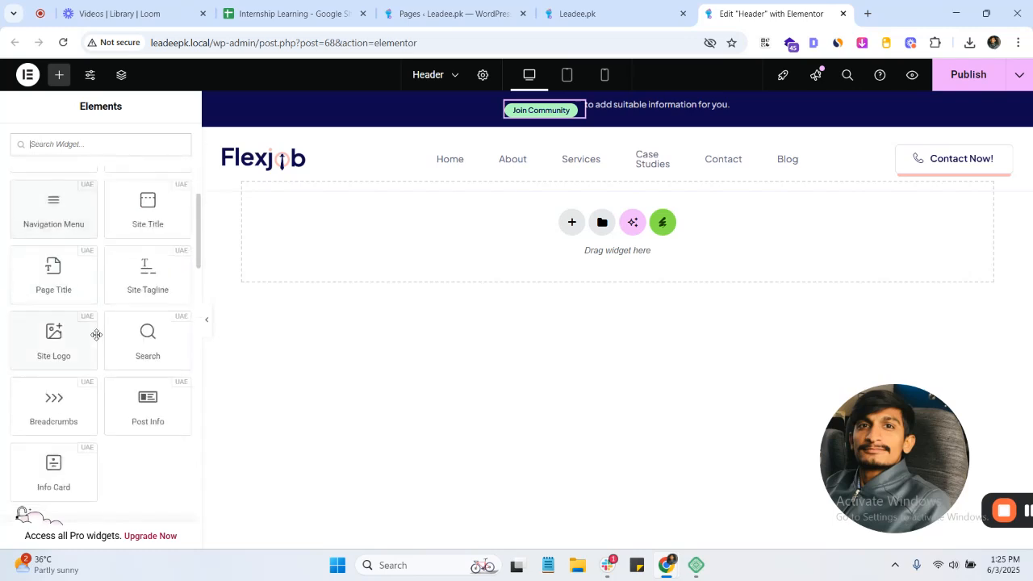
{"action": "scroll", "coordinate": [80, 367], "scroll_direction": "up", "scroll_amount": 2}
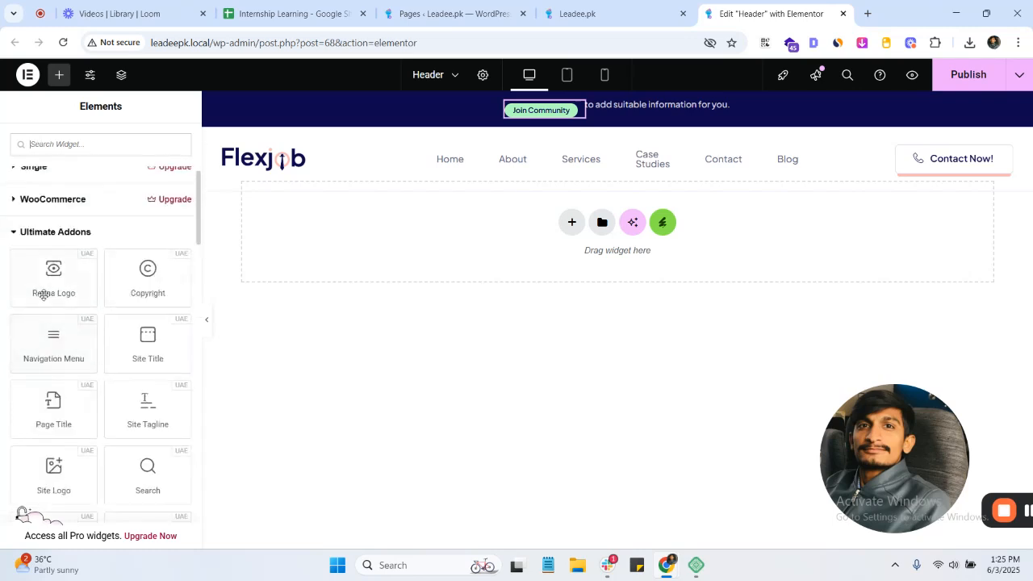
{"action": "left_click", "coordinate": [34, 233]}
{"action": "left_click", "coordinate": [30, 266]}
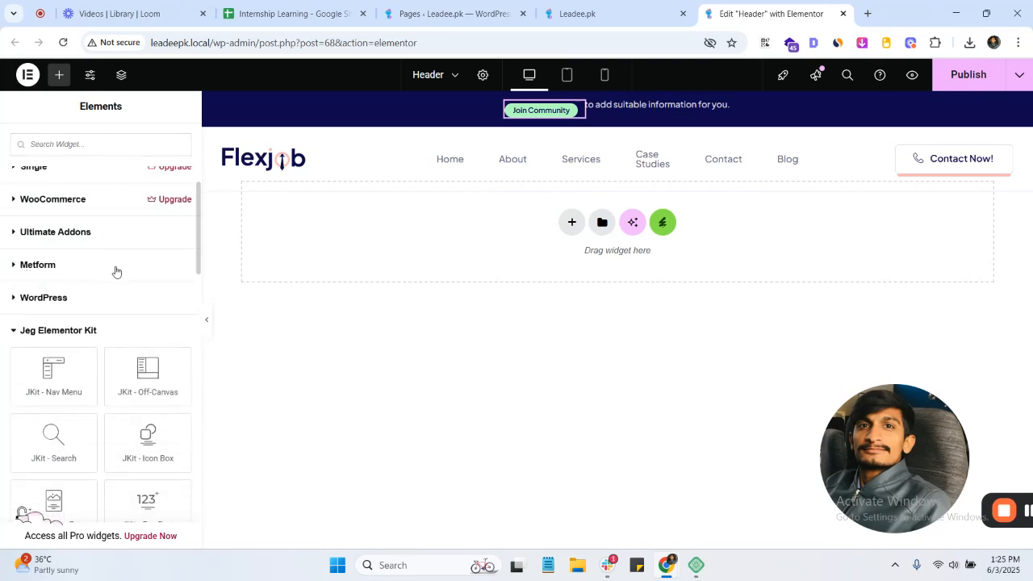
- Examine the widgets offered by Jeg Elementor Kit and its Single Post group
{"action": "scroll", "coordinate": [81, 336], "scroll_direction": "down", "scroll_amount": 3}
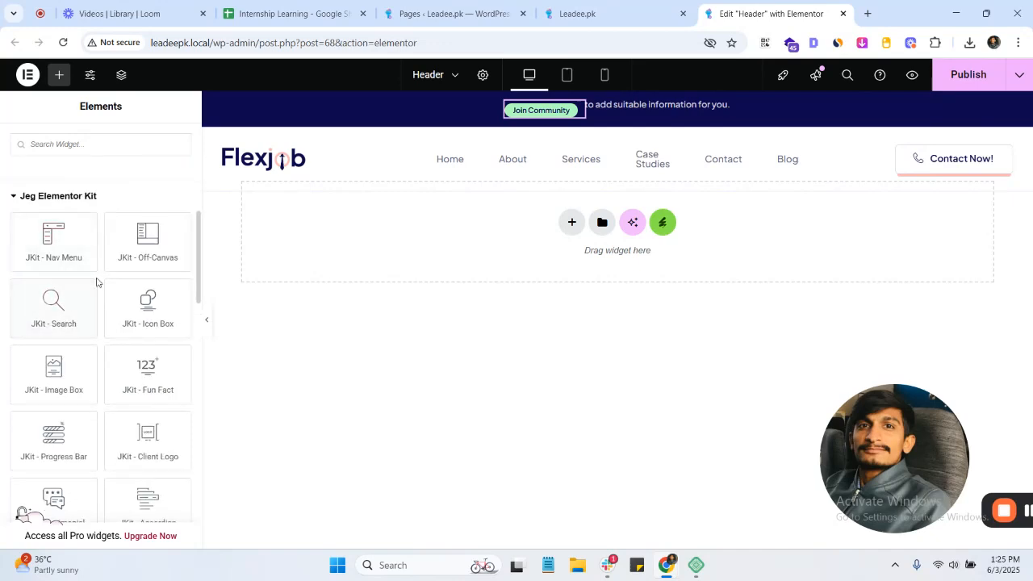
{"action": "scroll", "coordinate": [93, 291], "scroll_direction": "up", "scroll_amount": 3}
{"action": "scroll", "coordinate": [87, 330], "scroll_direction": "down", "scroll_amount": 1}
{"action": "scroll", "coordinate": [150, 323], "scroll_direction": "down", "scroll_amount": 2}
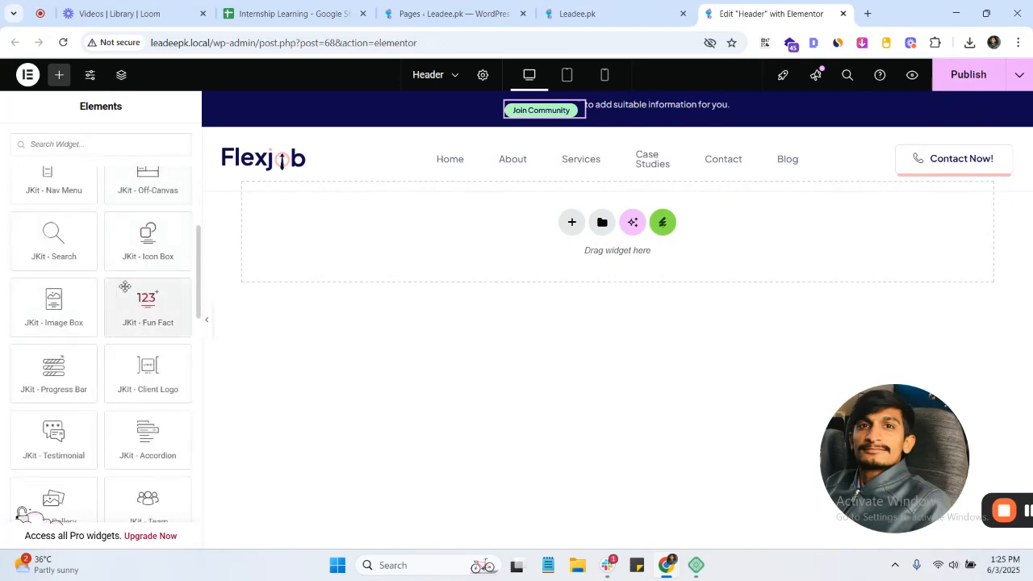
{"action": "scroll", "coordinate": [79, 402], "scroll_direction": "down", "scroll_amount": 4}
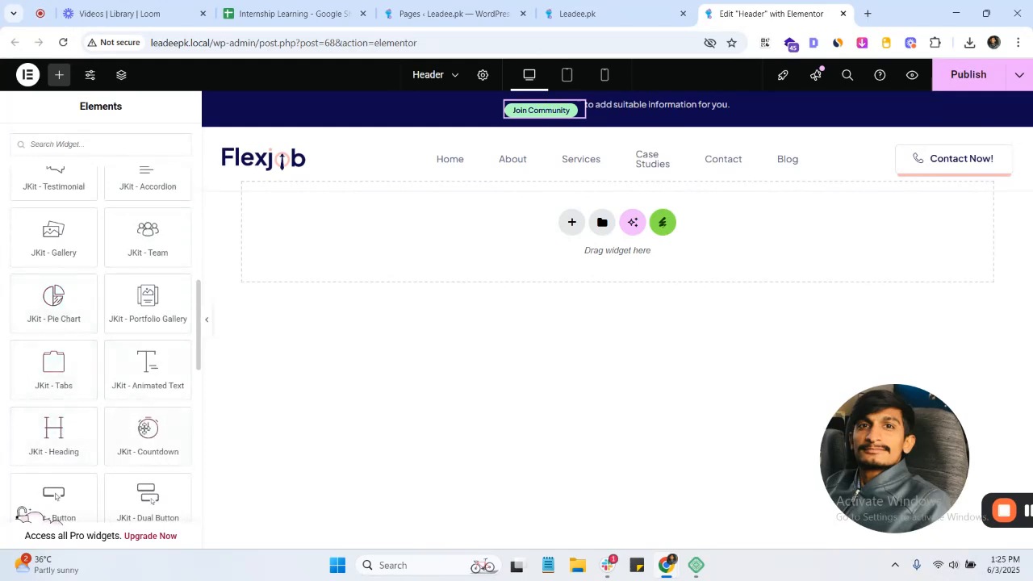
{"action": "scroll", "coordinate": [56, 402], "scroll_direction": "down", "scroll_amount": 6}
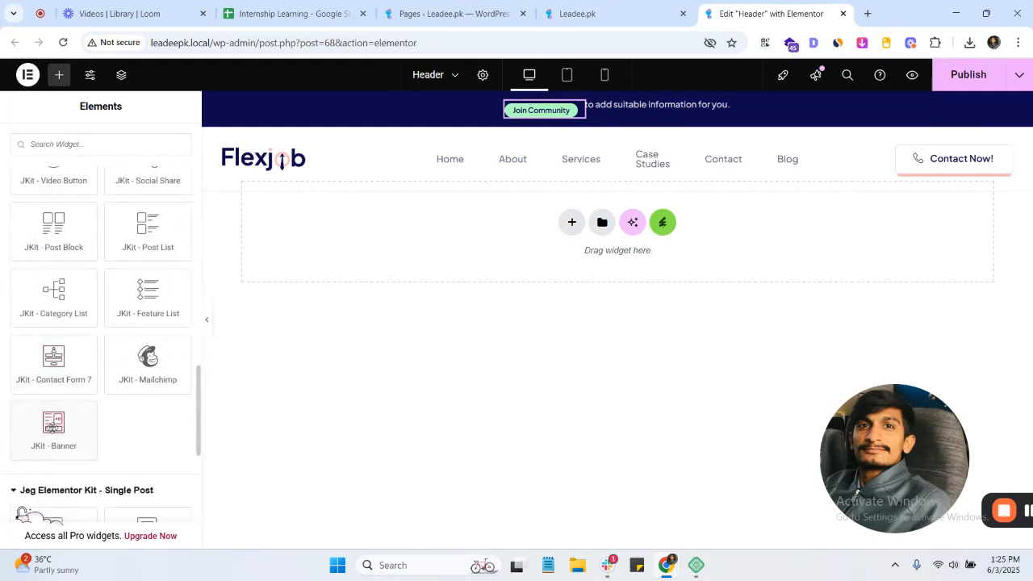
{"action": "scroll", "coordinate": [53, 416], "scroll_direction": "down", "scroll_amount": 2}
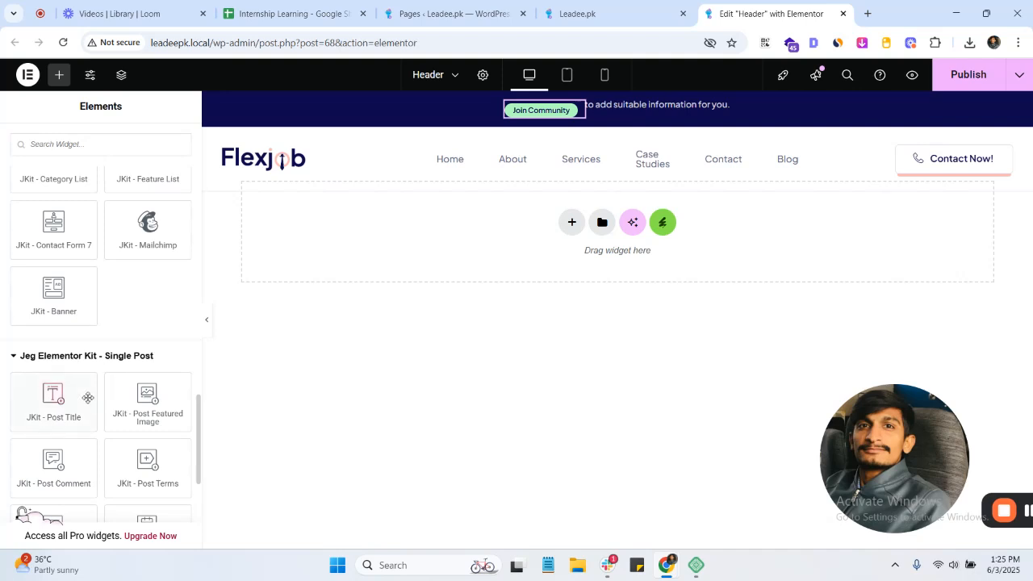
{"action": "scroll", "coordinate": [89, 399], "scroll_direction": "down", "scroll_amount": 3}
{"action": "scroll", "coordinate": [129, 325], "scroll_direction": "up", "scroll_amount": 1}
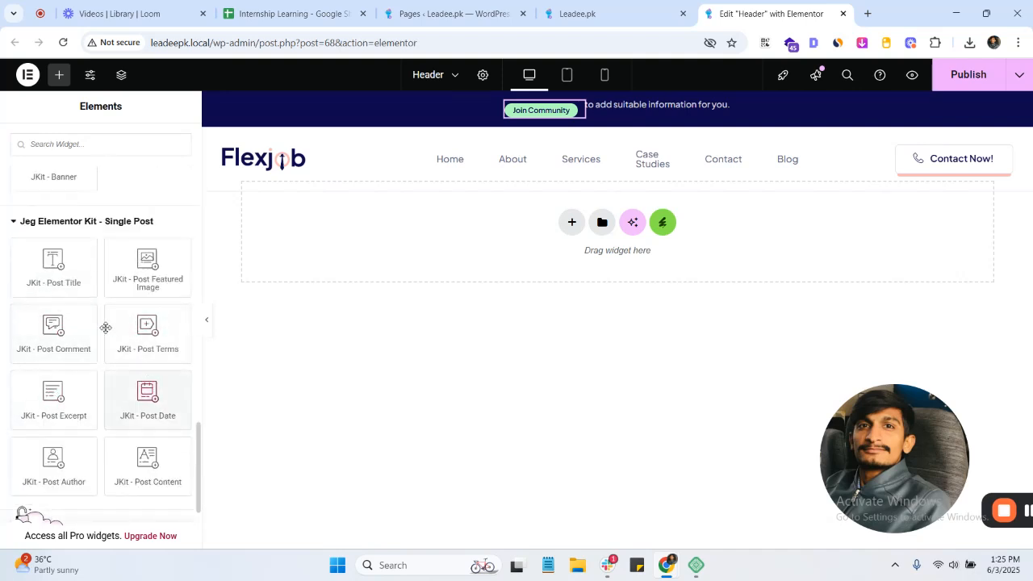
{"action": "scroll", "coordinate": [103, 328], "scroll_direction": "down", "scroll_amount": 2}
{"action": "scroll", "coordinate": [87, 367], "scroll_direction": "up", "scroll_amount": 2}
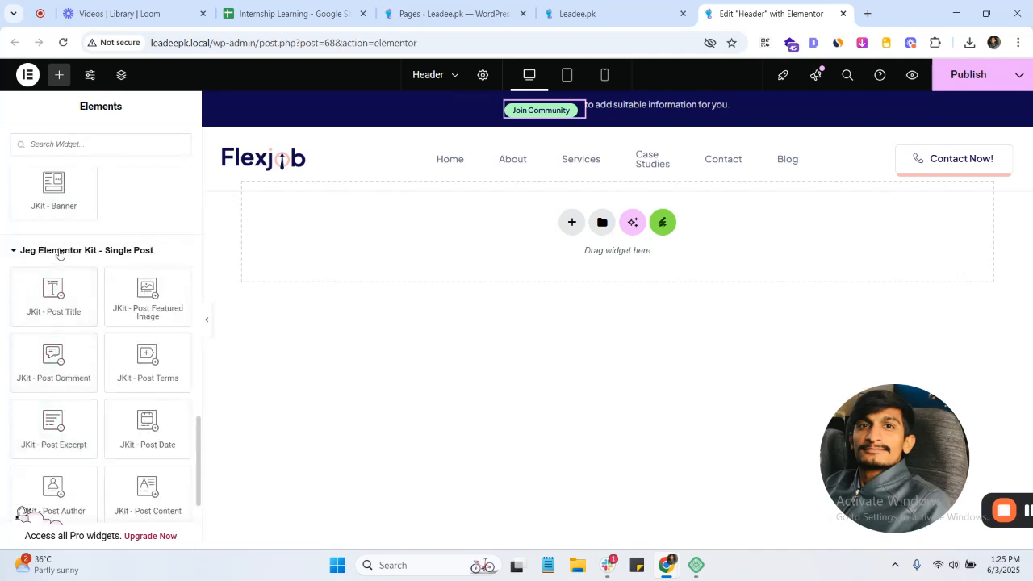
{"action": "scroll", "coordinate": [81, 323], "scroll_direction": "up", "scroll_amount": 7}
{"action": "scroll", "coordinate": [52, 307], "scroll_direction": "up", "scroll_amount": 8}
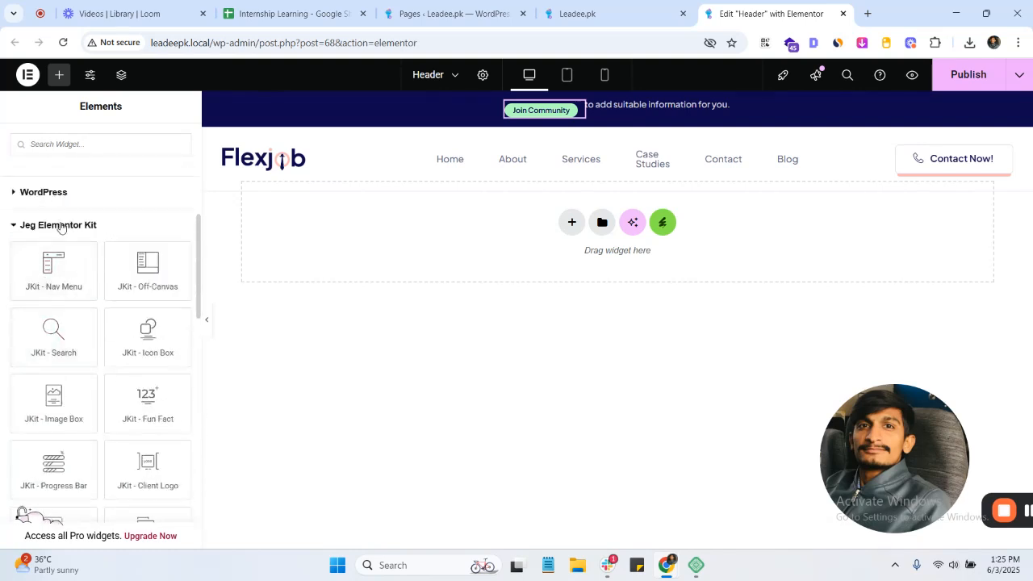
{"action": "left_click", "coordinate": [57, 225]}
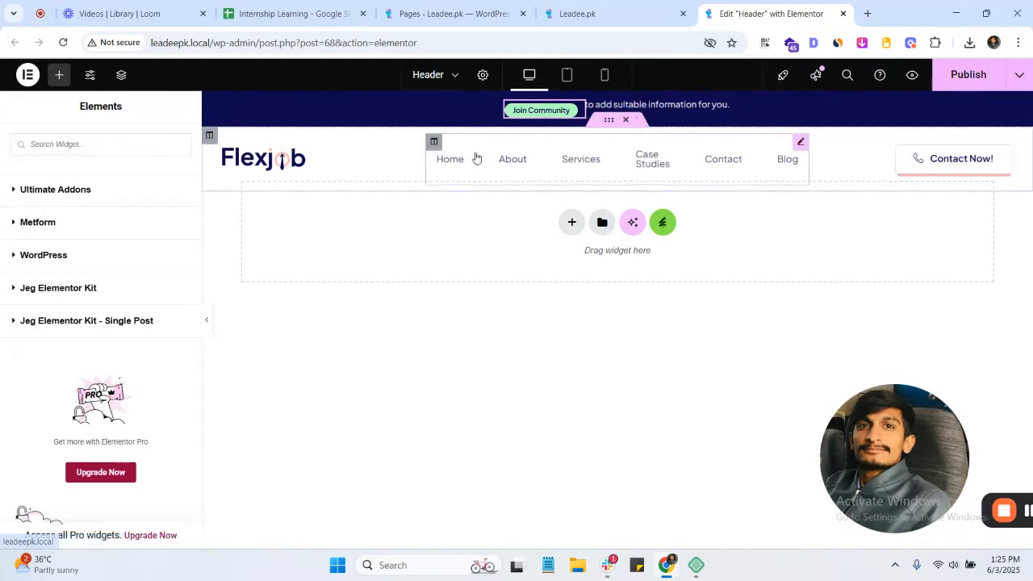
- From the site's live front page, open the Home-2 page for editing with Elementor in a separate browser tab
{"action": "left_click", "coordinate": [590, 13]}
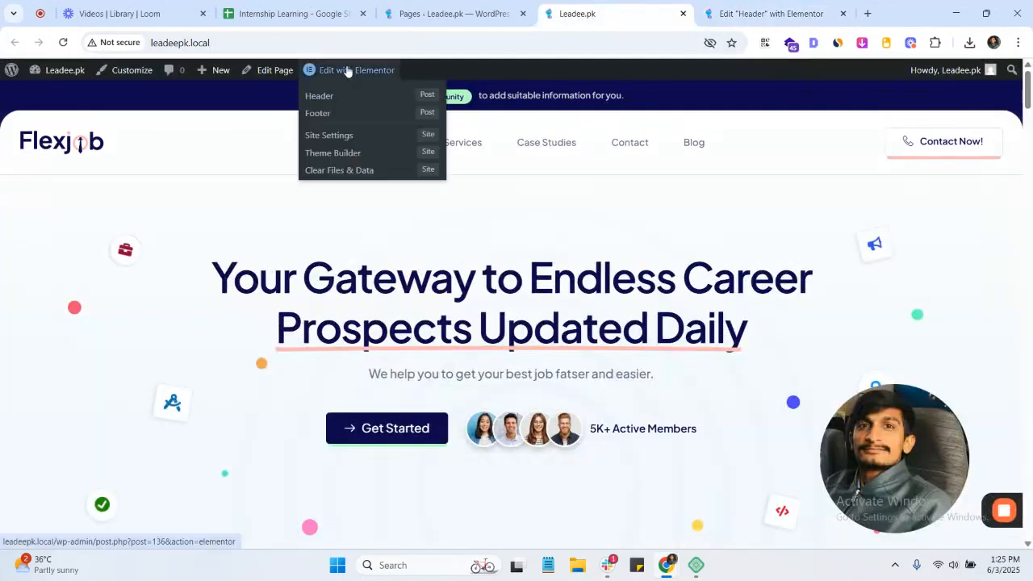
{"action": "middle_click", "coordinate": [352, 82]}
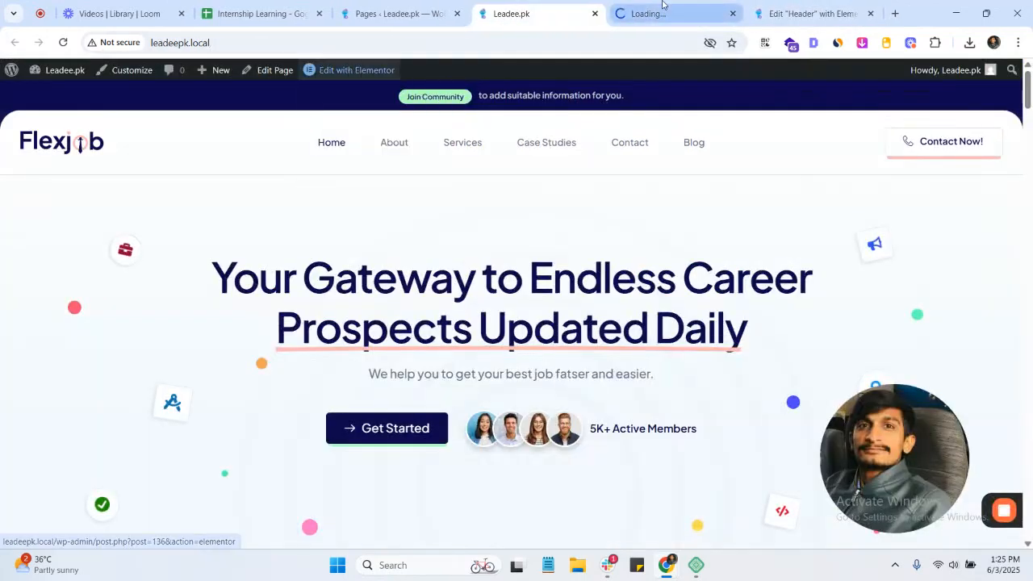
{"action": "mouse_move", "coordinate": [355, 71]}
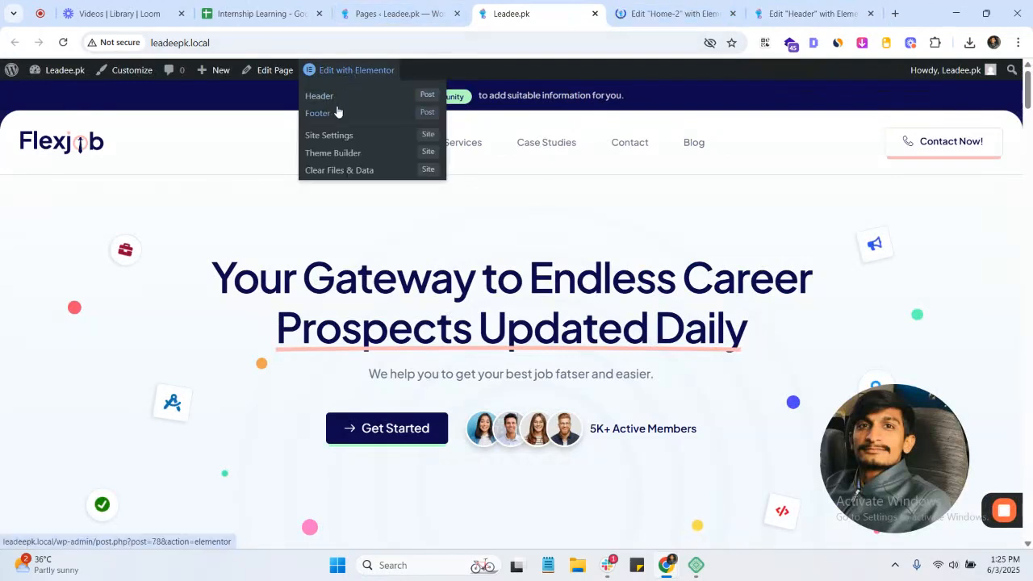
{"action": "left_click", "coordinate": [626, 13]}
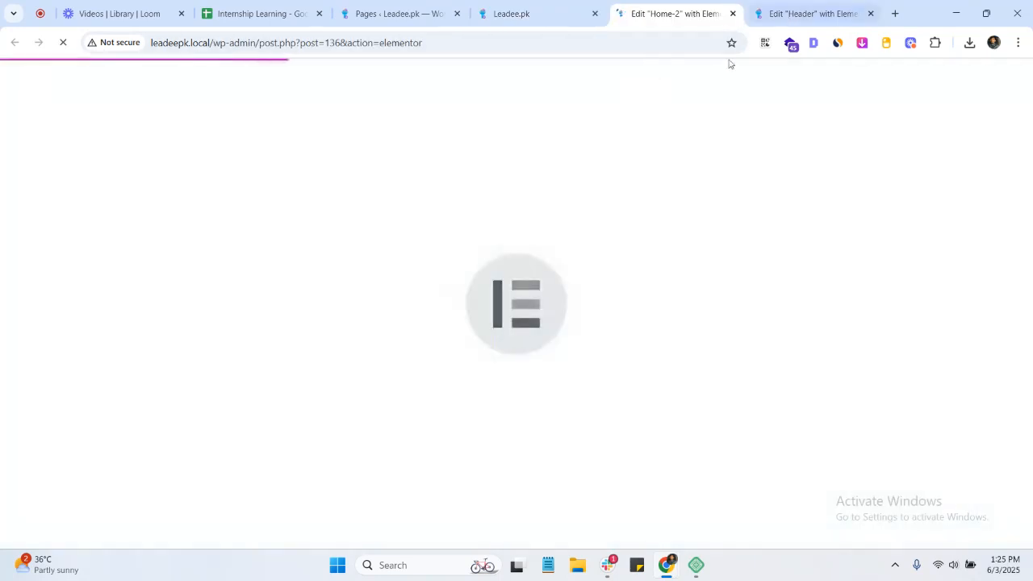
- Close the header template's editor and return to the Home-2 page editor
{"action": "left_click", "coordinate": [395, 13]}
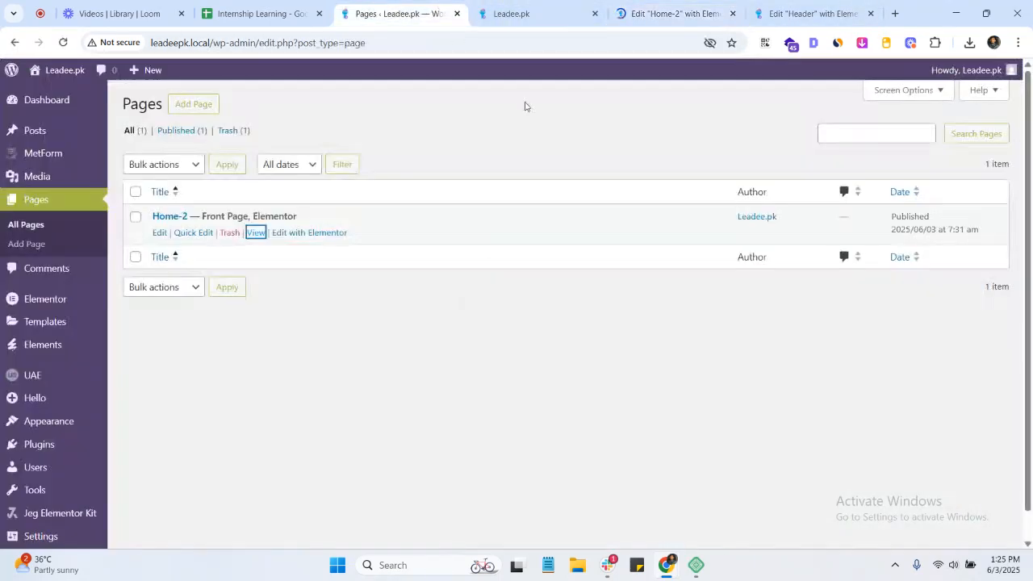
{"action": "left_click", "coordinate": [803, 4]}
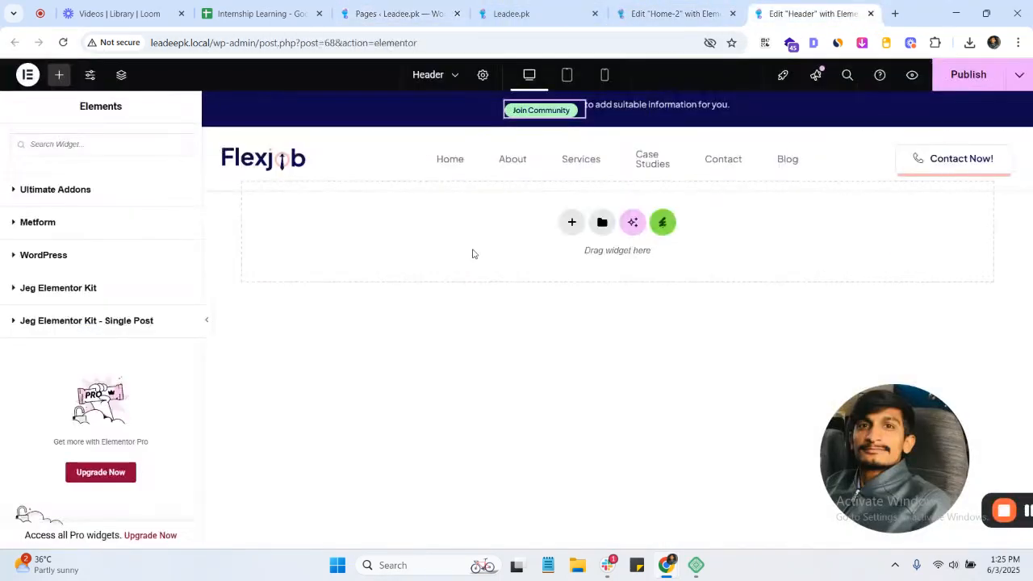
{"action": "left_click", "coordinate": [654, 4]}
{"action": "left_click", "coordinate": [846, 5]}
{"action": "left_click", "coordinate": [869, 13]}
{"action": "left_click", "coordinate": [574, 127]}
{"action": "left_click", "coordinate": [558, 5]}
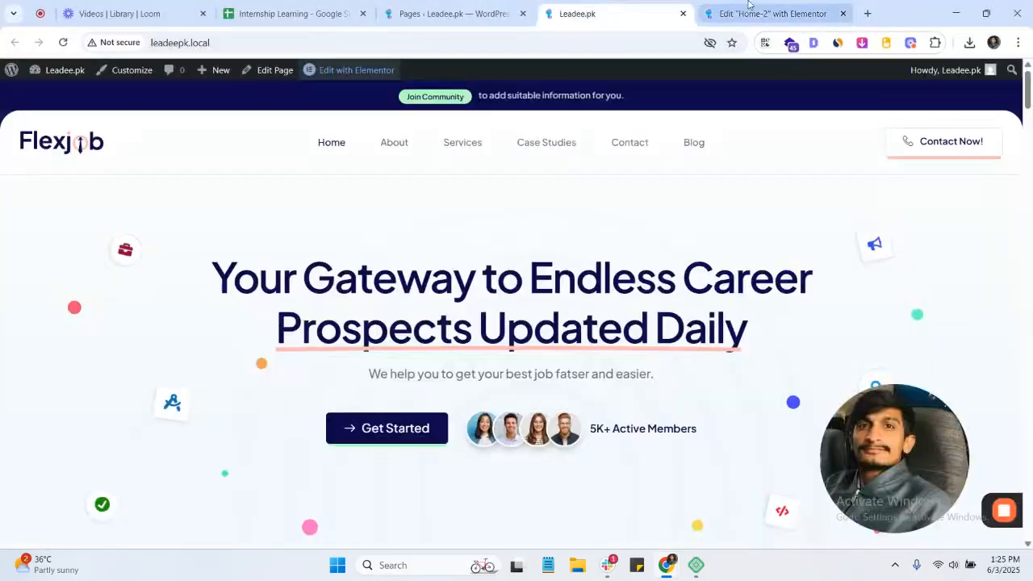
{"action": "left_click", "coordinate": [747, 8]}
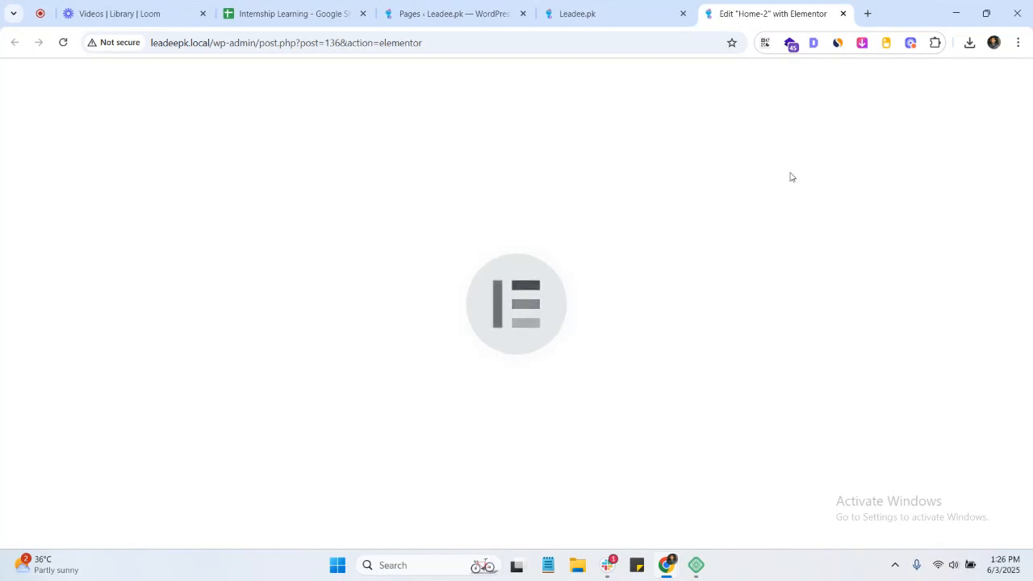
- Change the hero heading's before text to "Your getaway", using the spelling suggestion to correct the second word
{"action": "scroll", "coordinate": [618, 376], "scroll_direction": "down", "scroll_amount": 5}
{"action": "scroll", "coordinate": [618, 373], "scroll_direction": "up", "scroll_amount": 5}
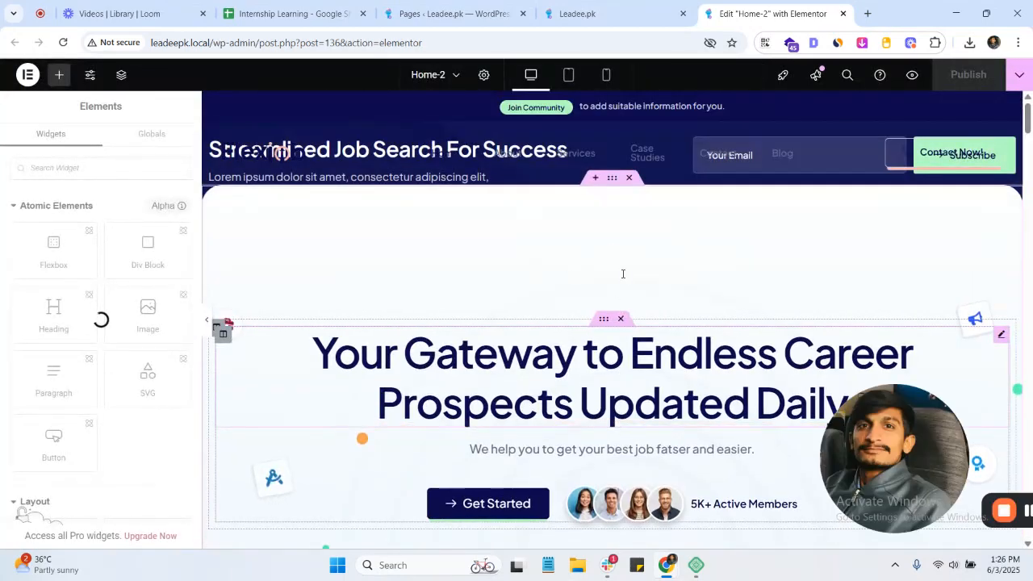
{"action": "scroll", "coordinate": [601, 279], "scroll_direction": "down", "scroll_amount": 3}
{"action": "scroll", "coordinate": [583, 254], "scroll_direction": "up", "scroll_amount": 1}
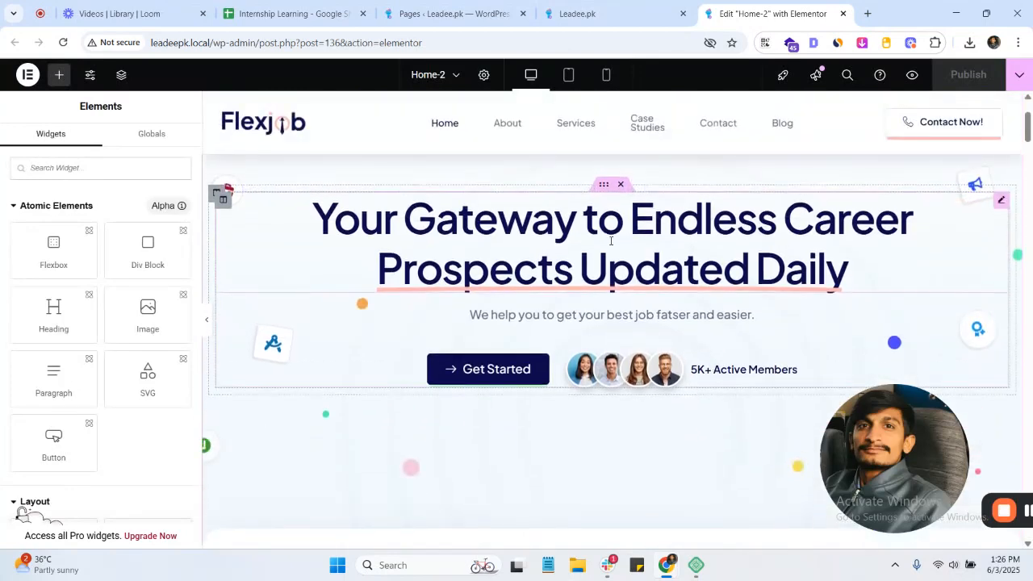
{"action": "left_click", "coordinate": [611, 241]}
{"action": "triple_click", "coordinate": [92, 333]}
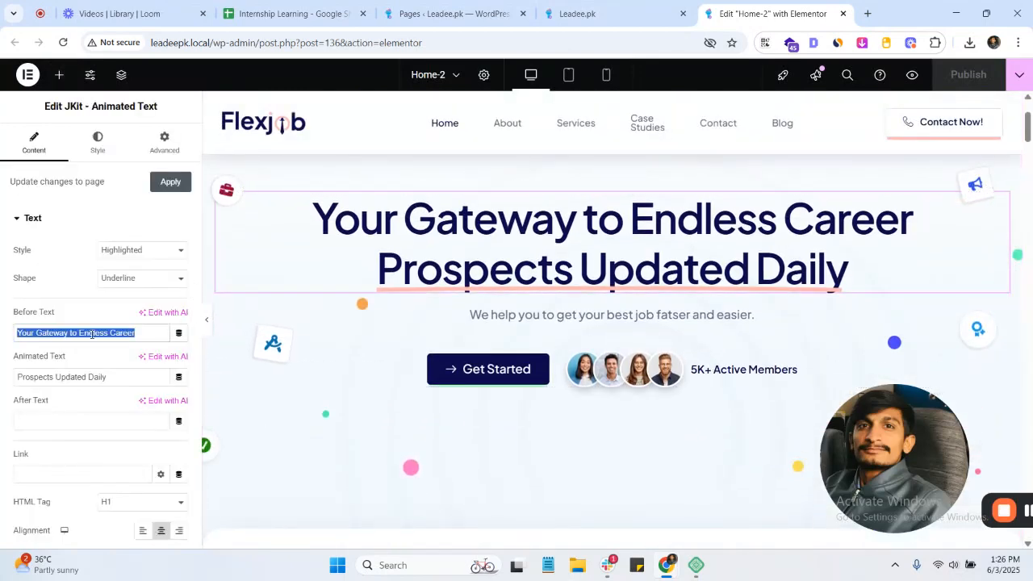
{"action": "type", "text": "Your "}
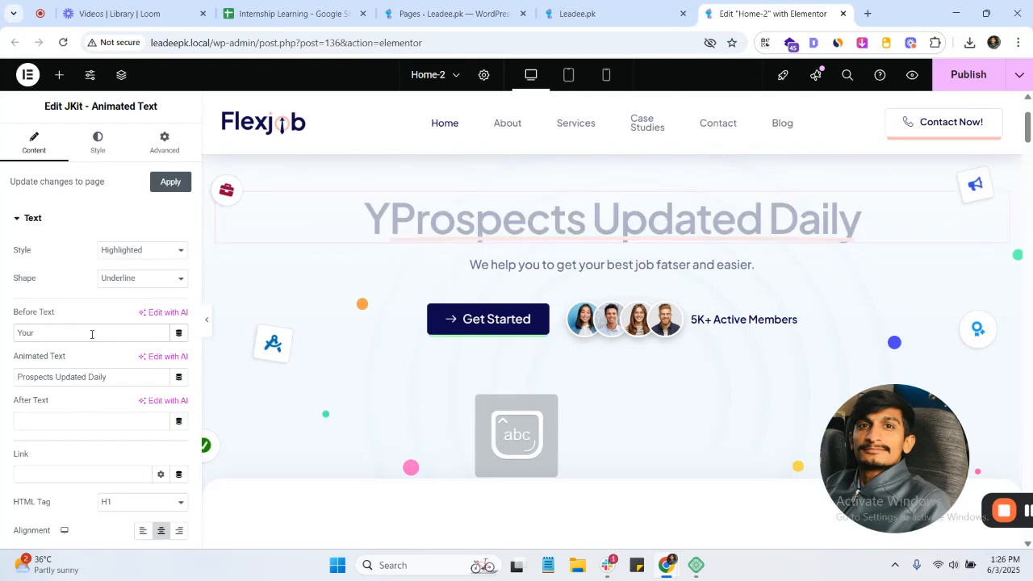
{"action": "type", "text": "ge"}
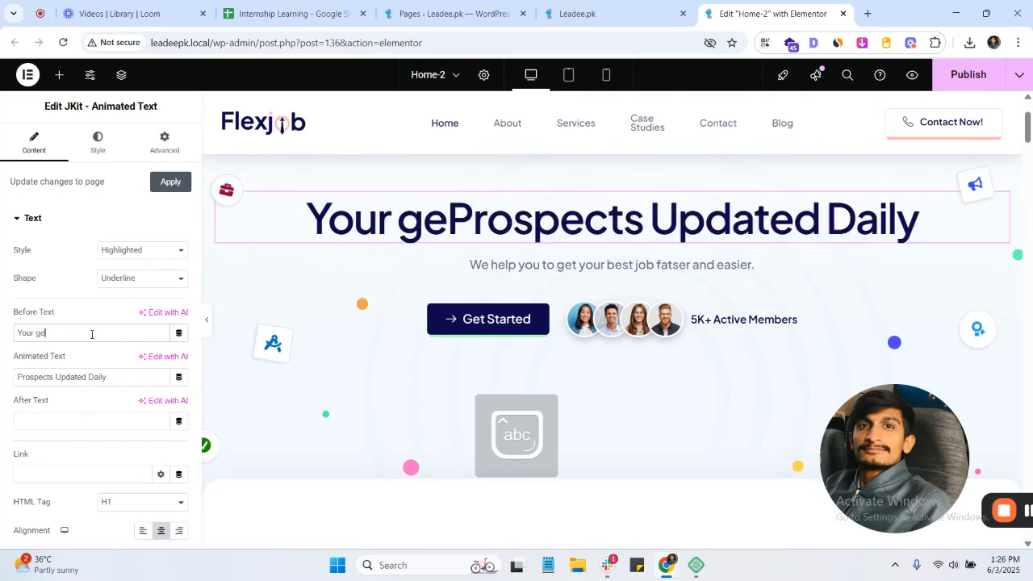
{"action": "type", "text": "tway"}
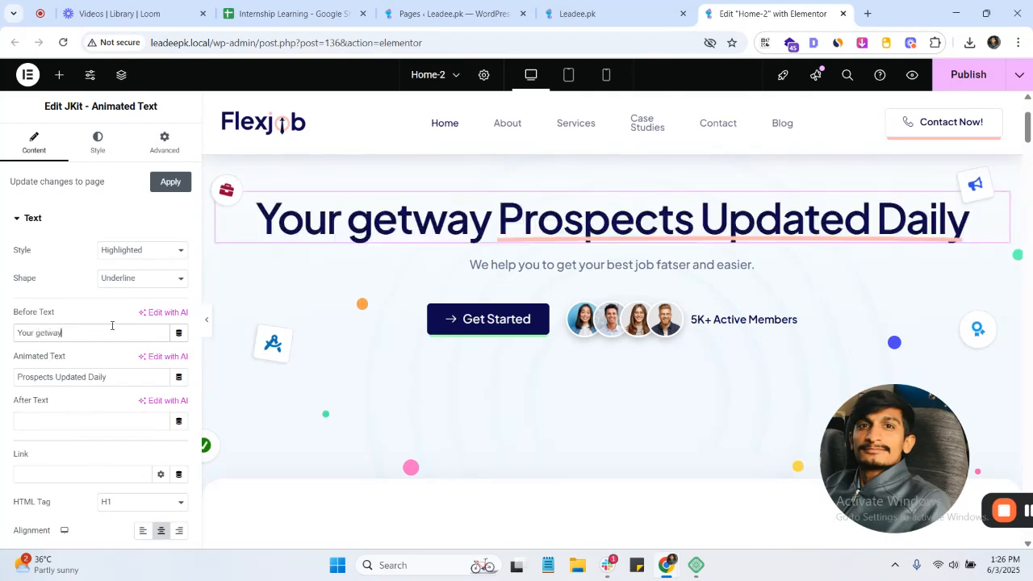
{"action": "right_click", "coordinate": [58, 334]}
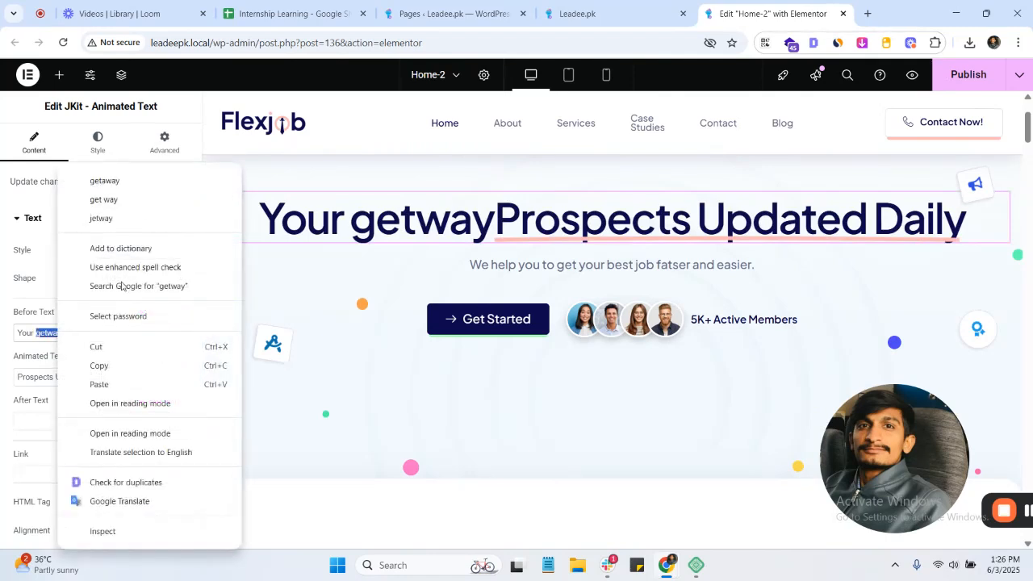
{"action": "left_click", "coordinate": [121, 179]}
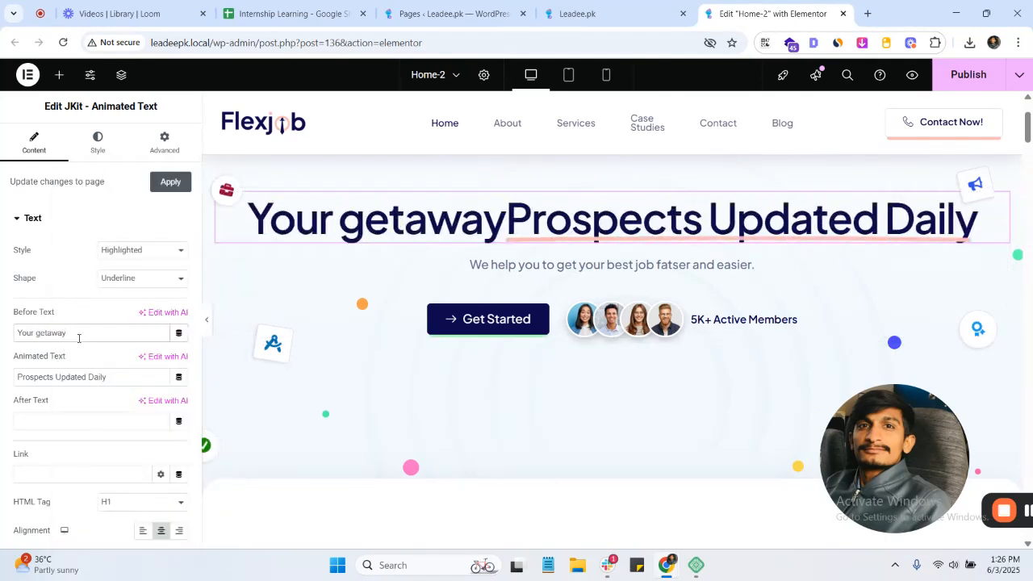
- Try to add a <br> line break at the end of the hero heading's before text
{"action": "type", "text": "<br"}
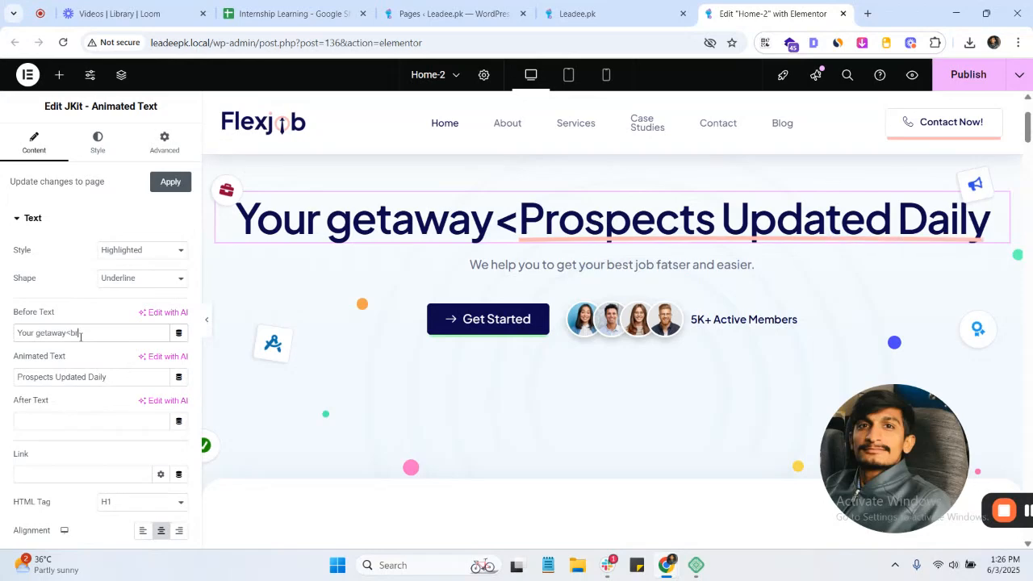
{"action": "type", "text": ">"}
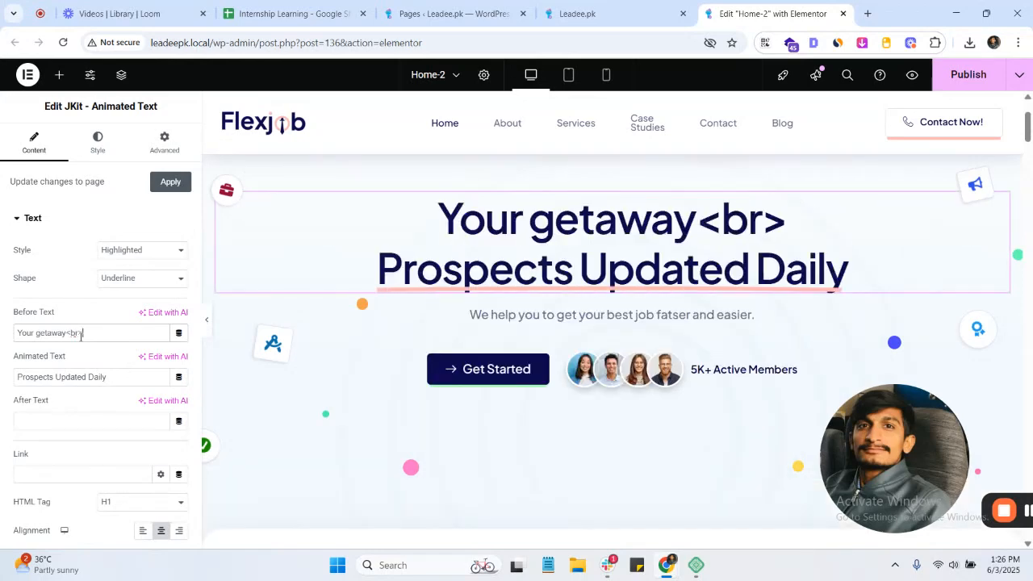
{"action": "key", "text": "BackSpace"}
{"action": "key", "text": "BackSpace"}
{"action": "key", "text": "BackSpace"}
{"action": "key", "text": "BackSpace"}
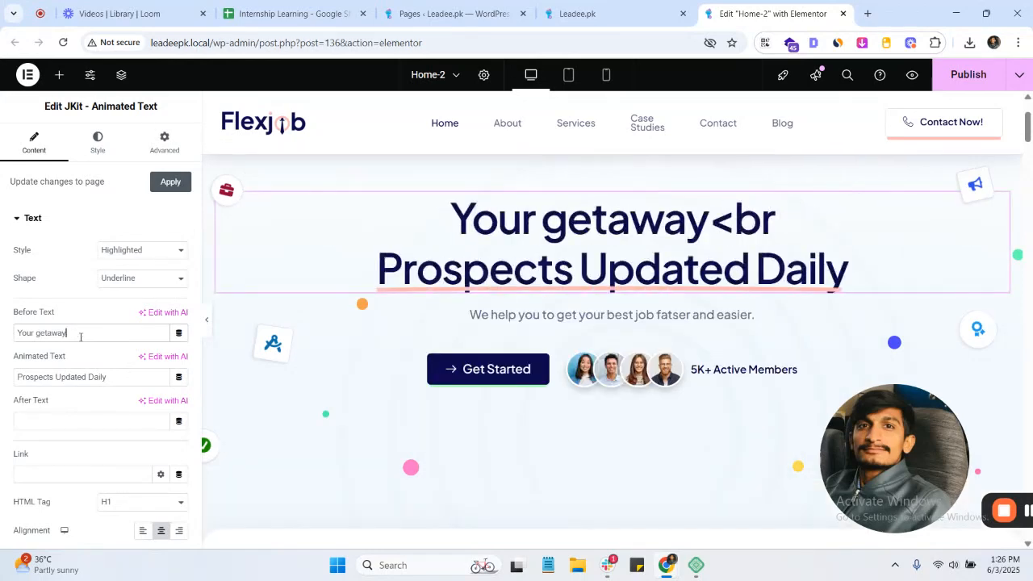
- Apply the heading changes and end the before text with a space after "Your getaway"
{"action": "left_click", "coordinate": [50, 221]}
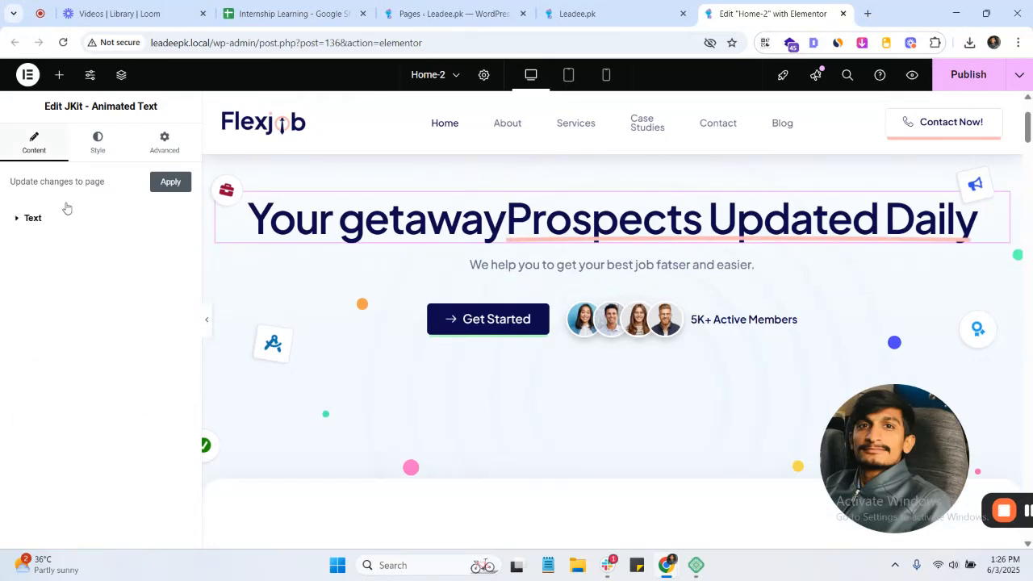
{"action": "left_click", "coordinate": [153, 183]}
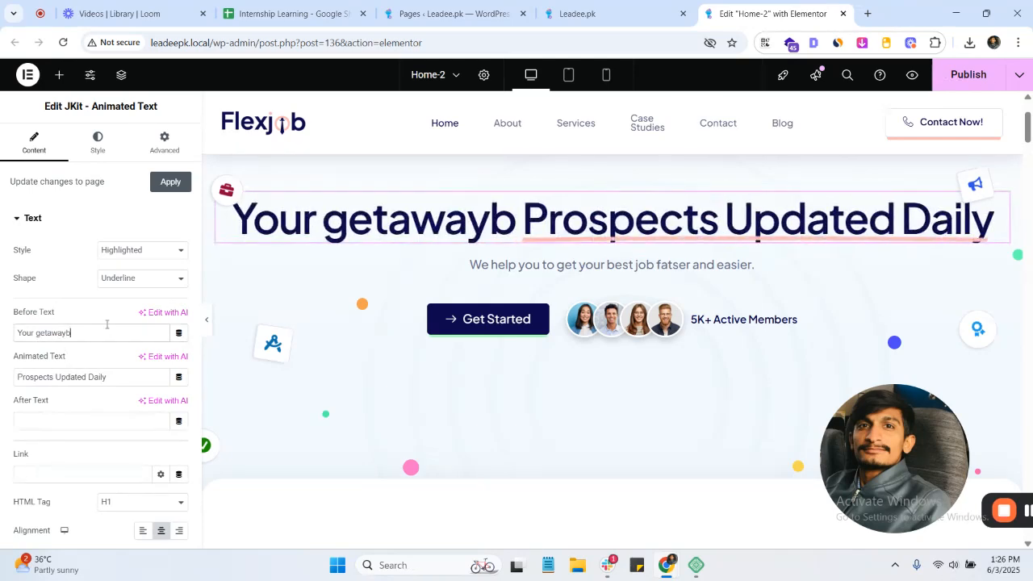
{"action": "key", "text": "BackSpace"}
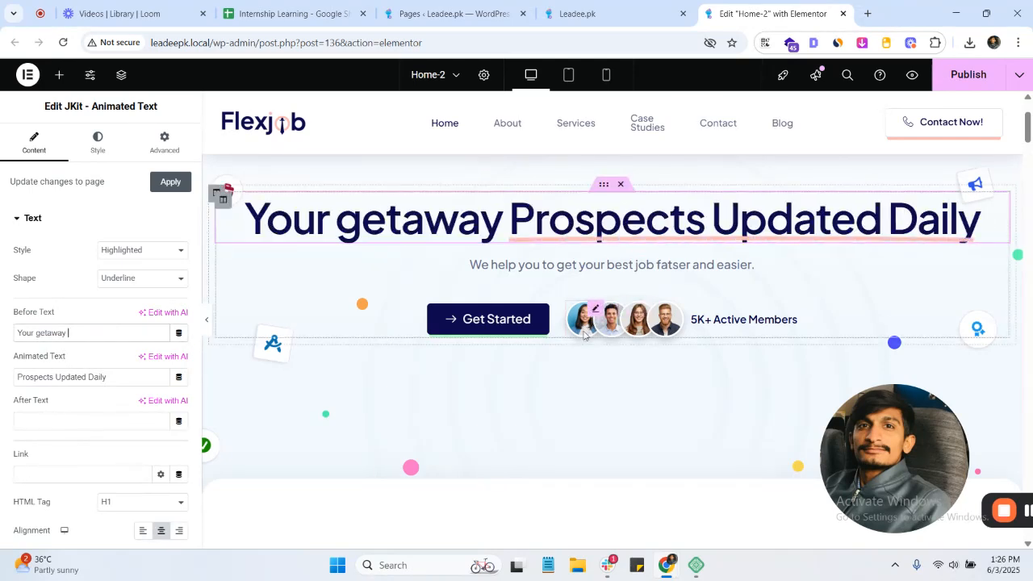
- Inspect the hero subtitle and the first three avatar images beside the Get Started button
{"action": "left_click", "coordinate": [655, 263]}
{"action": "left_click", "coordinate": [644, 331]}
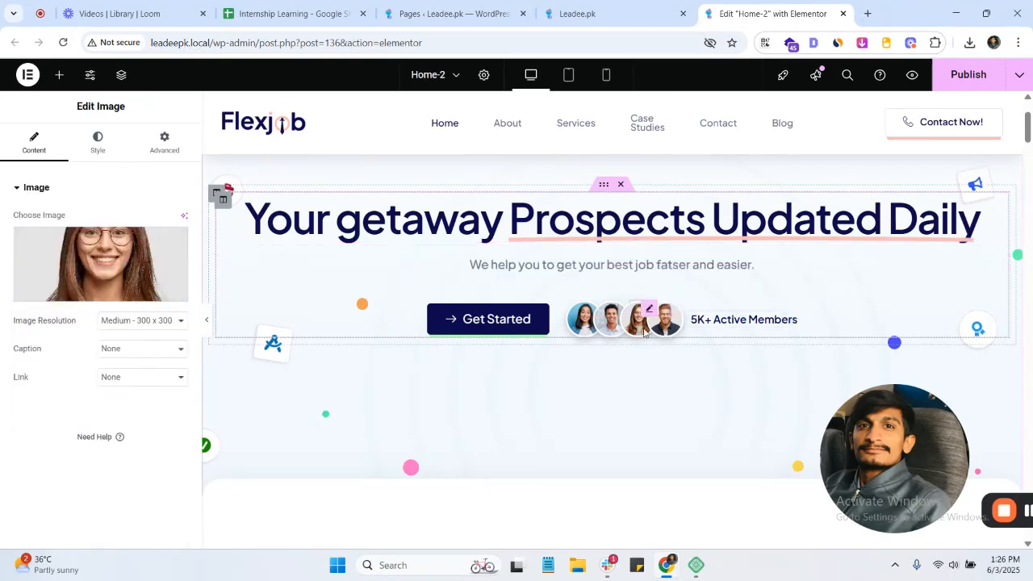
{"action": "left_click", "coordinate": [605, 324]}
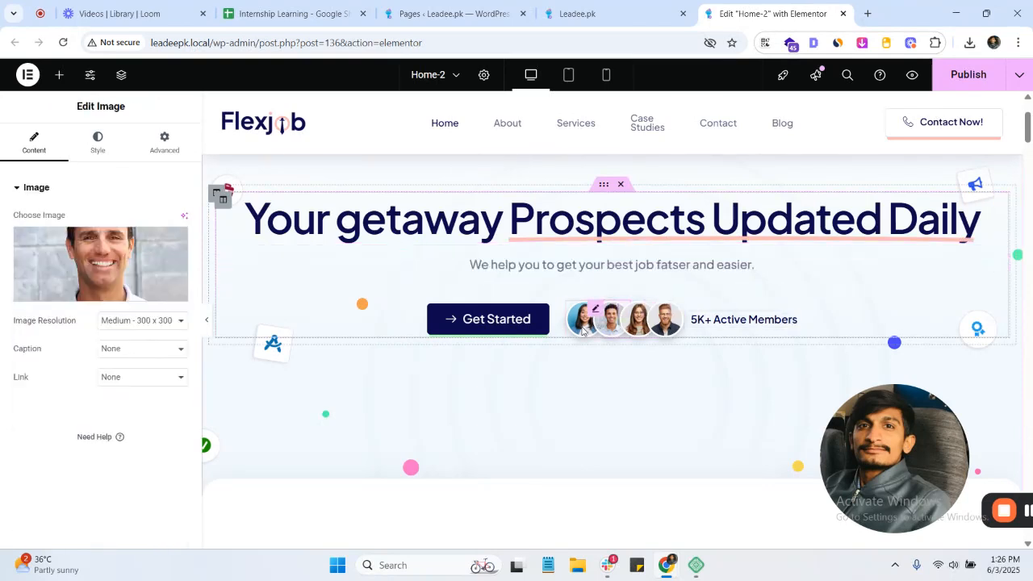
{"action": "left_click", "coordinate": [583, 328]}
{"action": "left_click", "coordinate": [652, 316]}
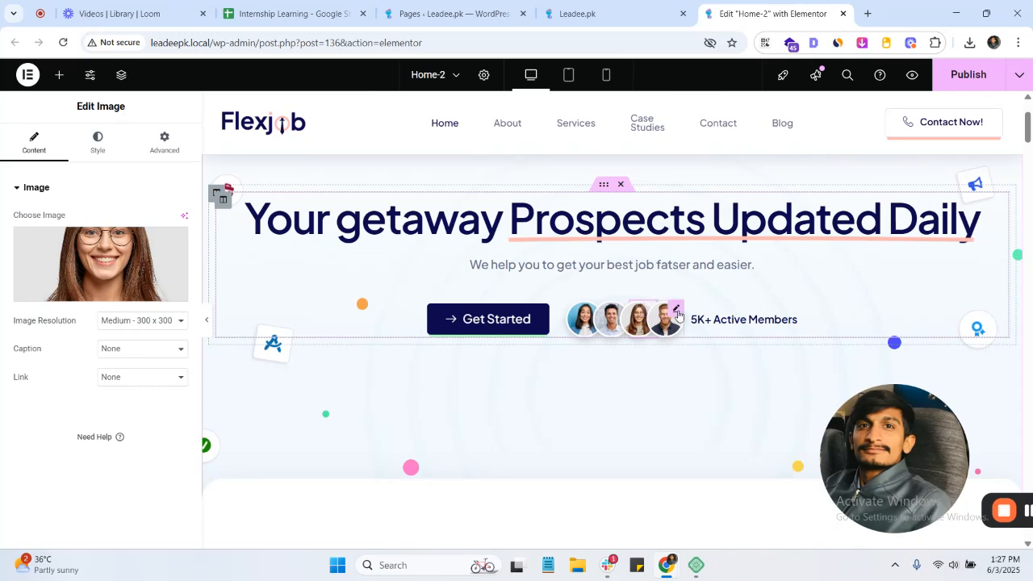
- Replace the fourth avatar image in the hero section with enver-icon.png from the media library
{"action": "left_click", "coordinate": [678, 315]}
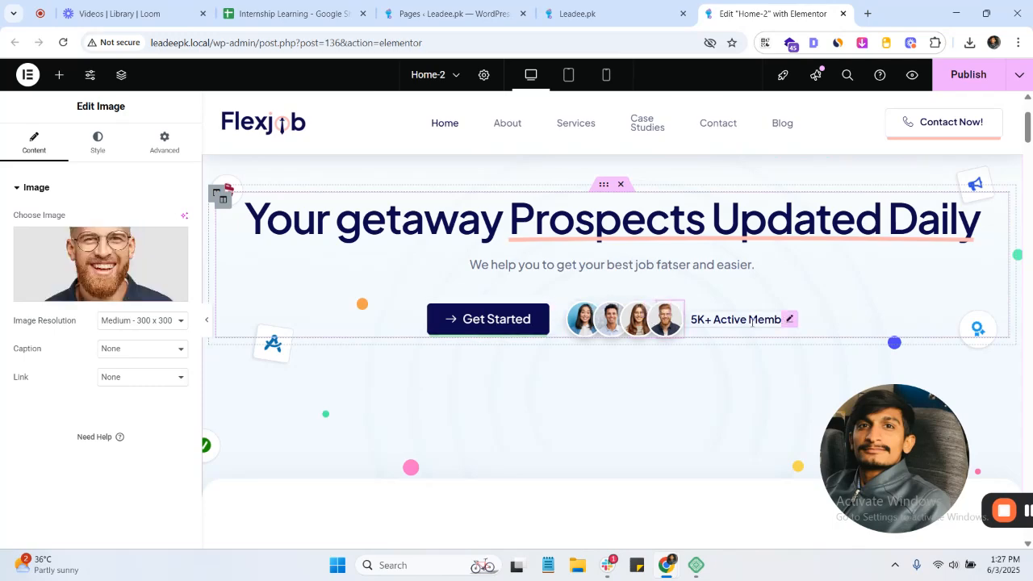
{"action": "left_click", "coordinate": [97, 271]}
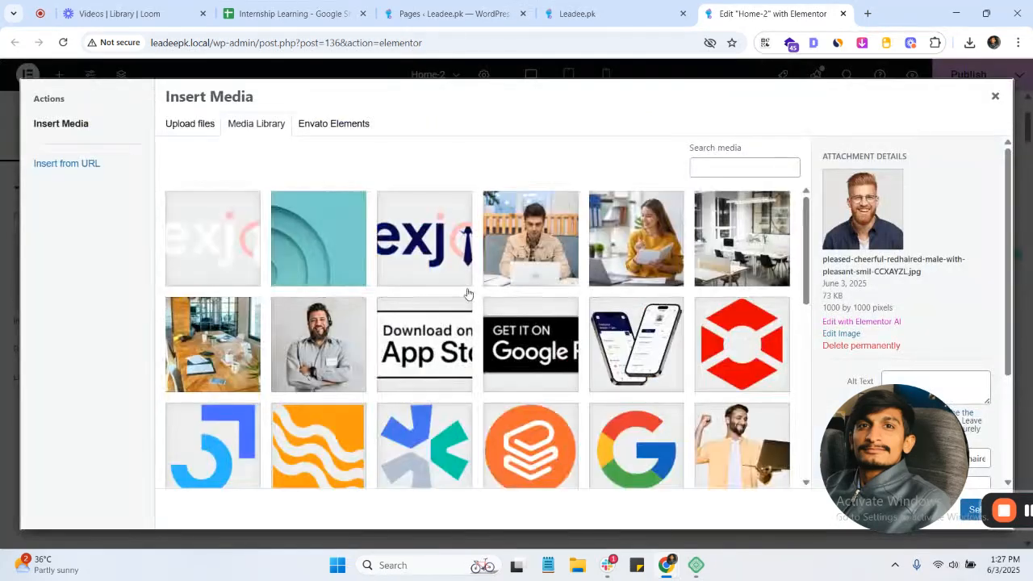
{"action": "left_click", "coordinate": [312, 251]}
{"action": "left_click", "coordinate": [531, 242]}
{"action": "left_click", "coordinate": [636, 242]}
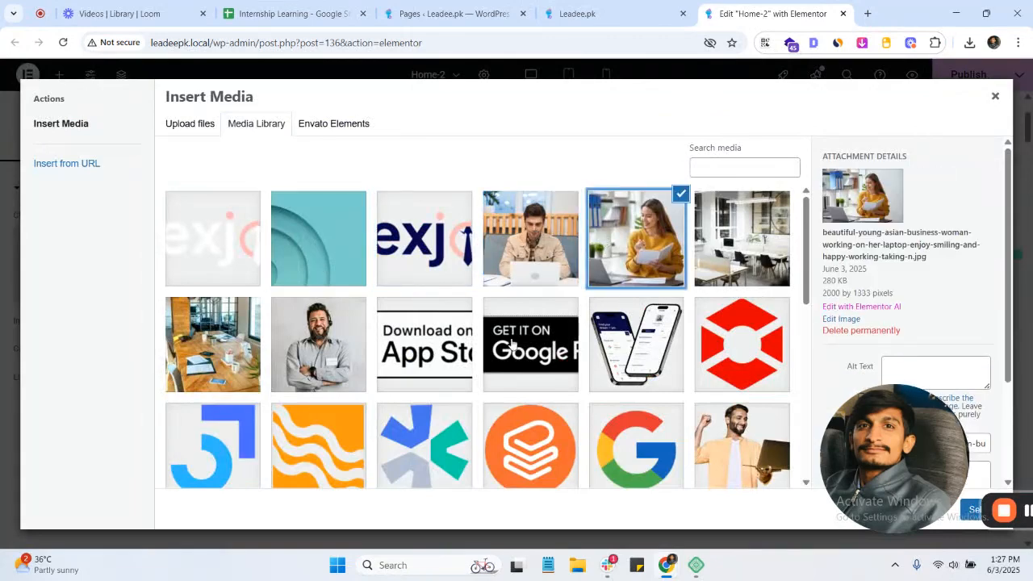
{"action": "scroll", "coordinate": [371, 286], "scroll_direction": "down", "scroll_amount": 3}
{"action": "scroll", "coordinate": [441, 376], "scroll_direction": "down", "scroll_amount": 3}
{"action": "scroll", "coordinate": [484, 355], "scroll_direction": "up", "scroll_amount": 4}
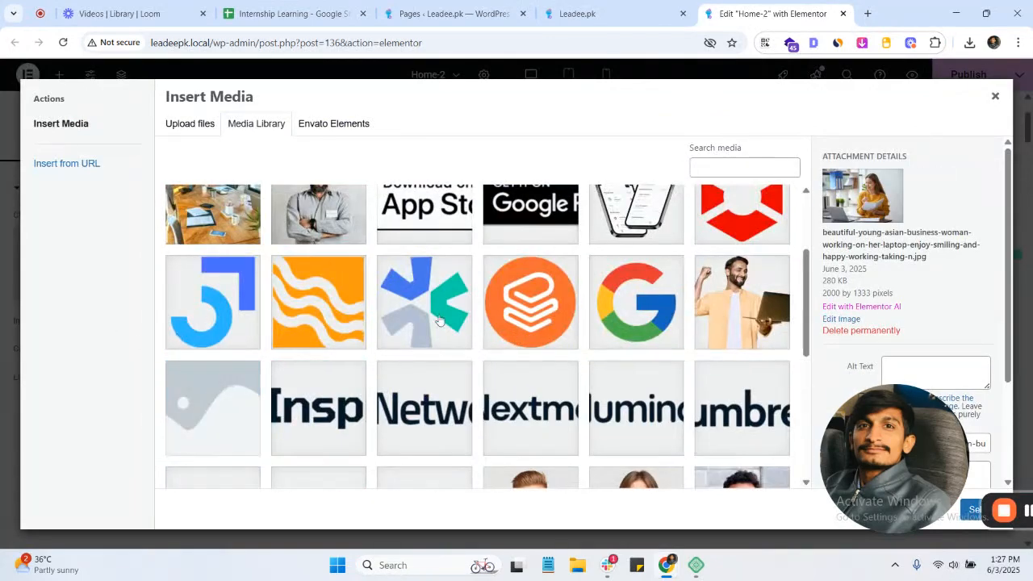
{"action": "left_click", "coordinate": [547, 294]}
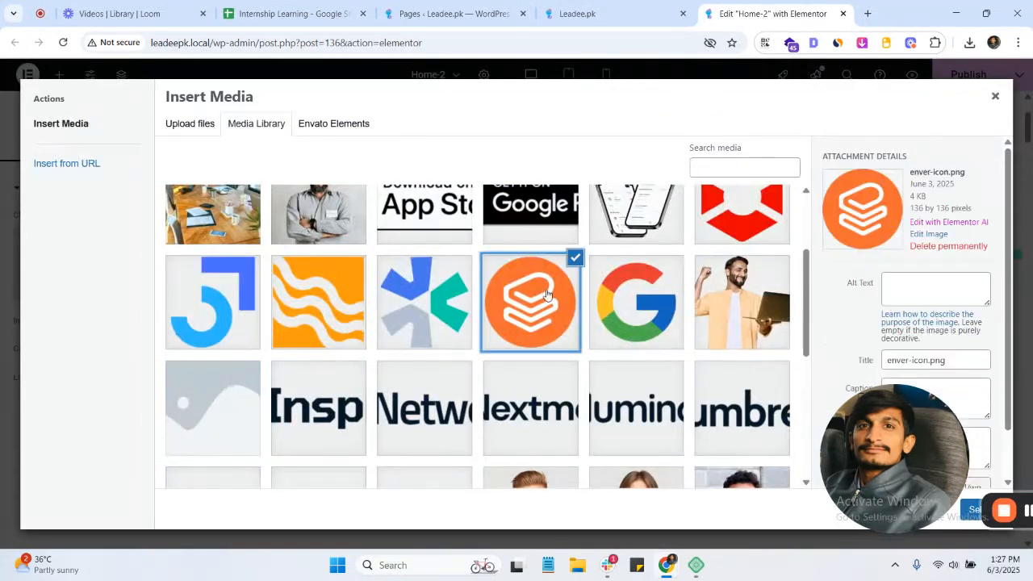
{"action": "left_click", "coordinate": [978, 511]}
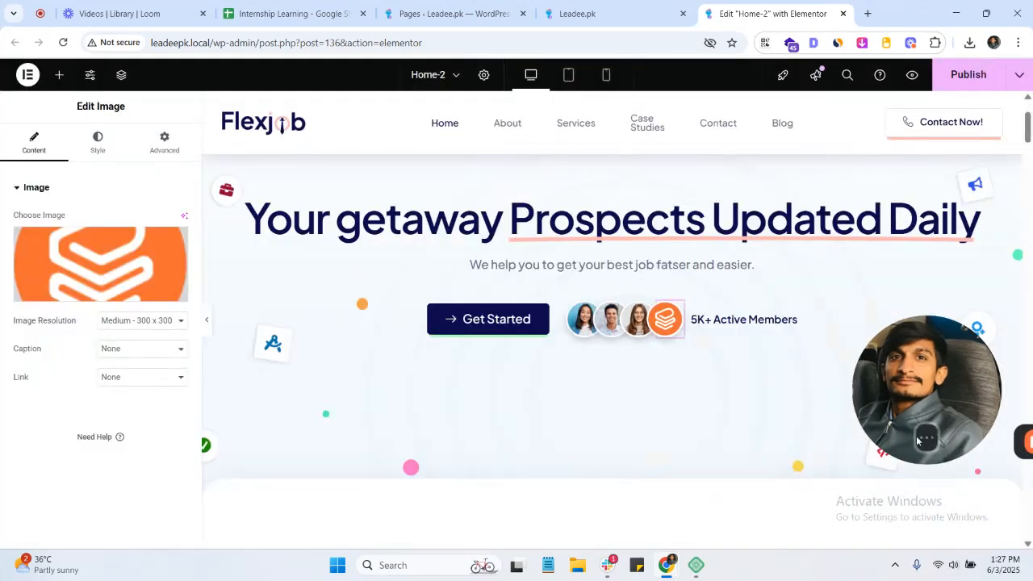
- Replace the third avatar image with the blue, grey and green star-shaped logo from the media library
{"action": "left_click", "coordinate": [638, 319]}
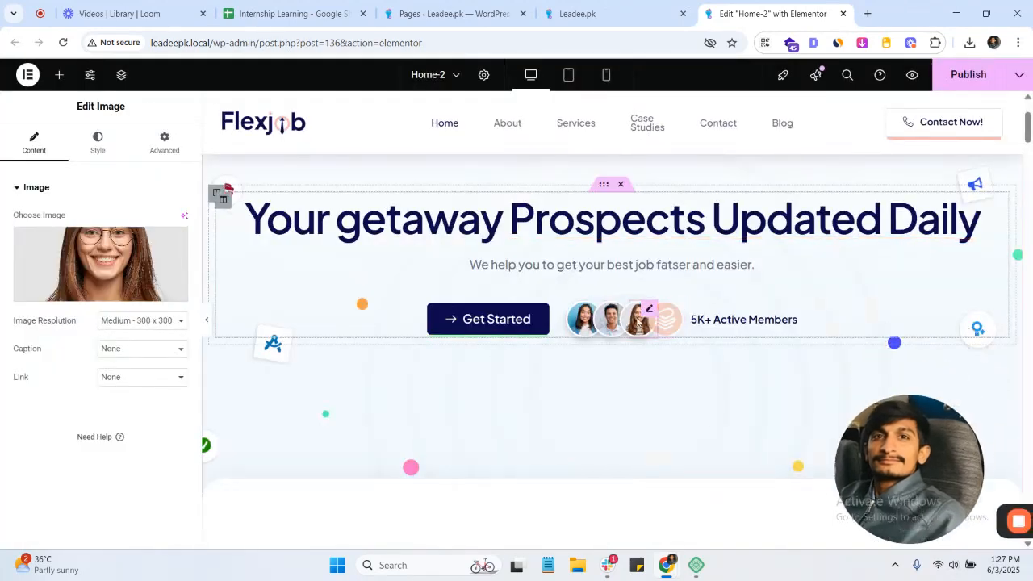
{"action": "left_click", "coordinate": [87, 277]}
{"action": "scroll", "coordinate": [317, 382], "scroll_direction": "down", "scroll_amount": 4}
{"action": "scroll", "coordinate": [317, 382], "scroll_direction": "up", "scroll_amount": 2}
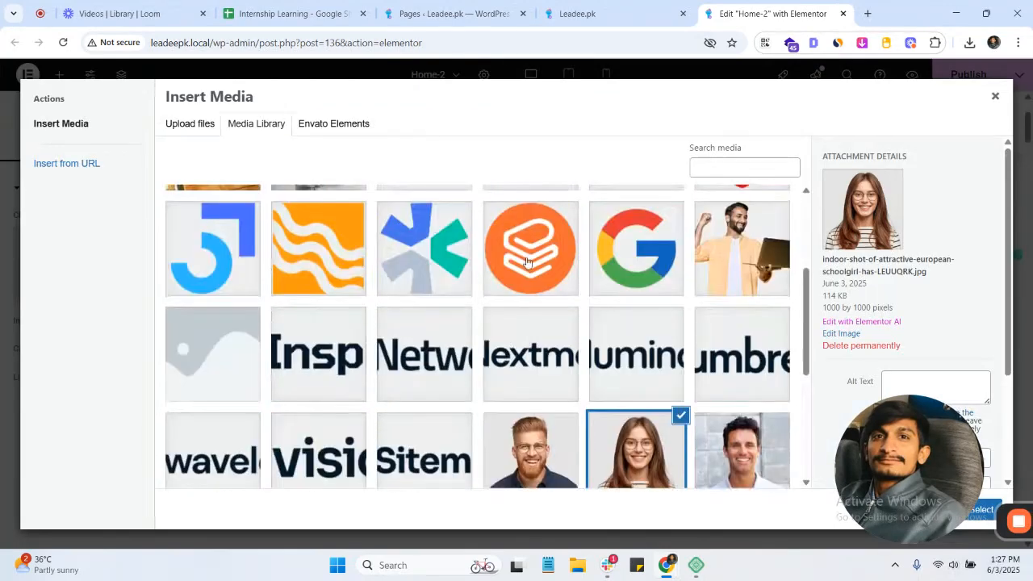
{"action": "left_click", "coordinate": [423, 247]}
{"action": "left_click", "coordinate": [980, 509]}
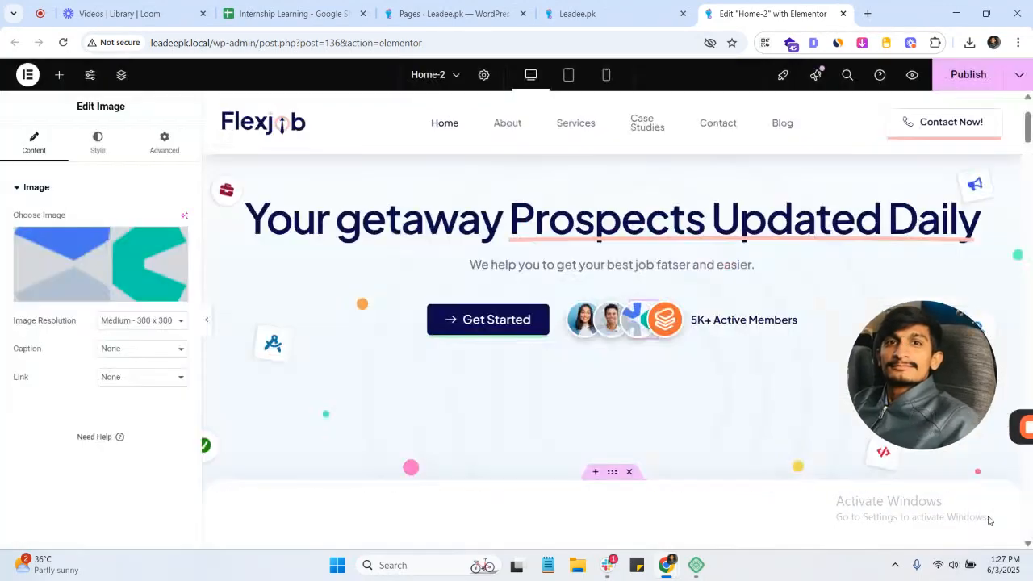
- Start replacing the second avatar image and examine the upload, media library and Envato Elements image sources
{"action": "left_click", "coordinate": [610, 321]}
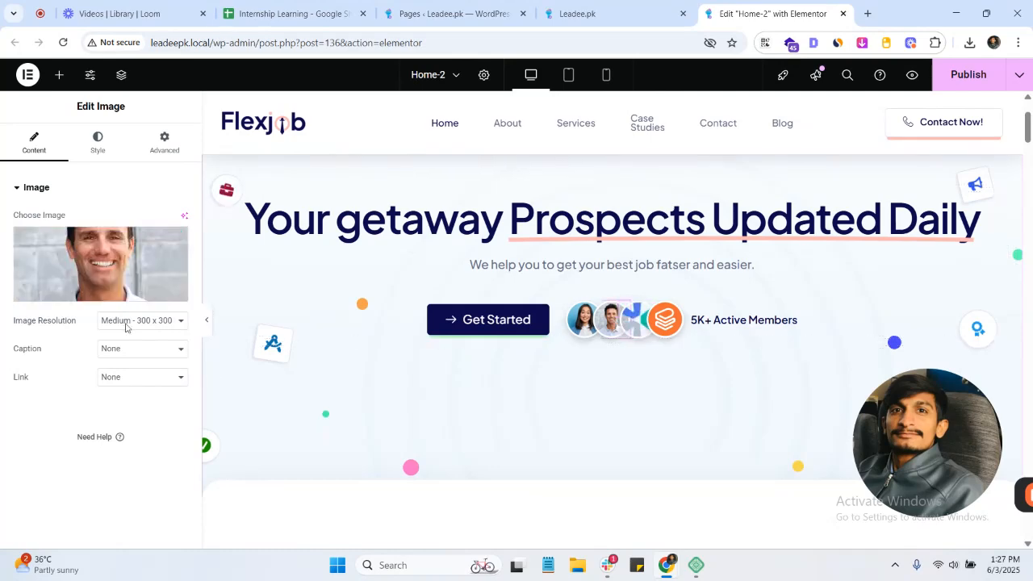
{"action": "left_click", "coordinate": [121, 282]}
{"action": "left_click", "coordinate": [320, 127]}
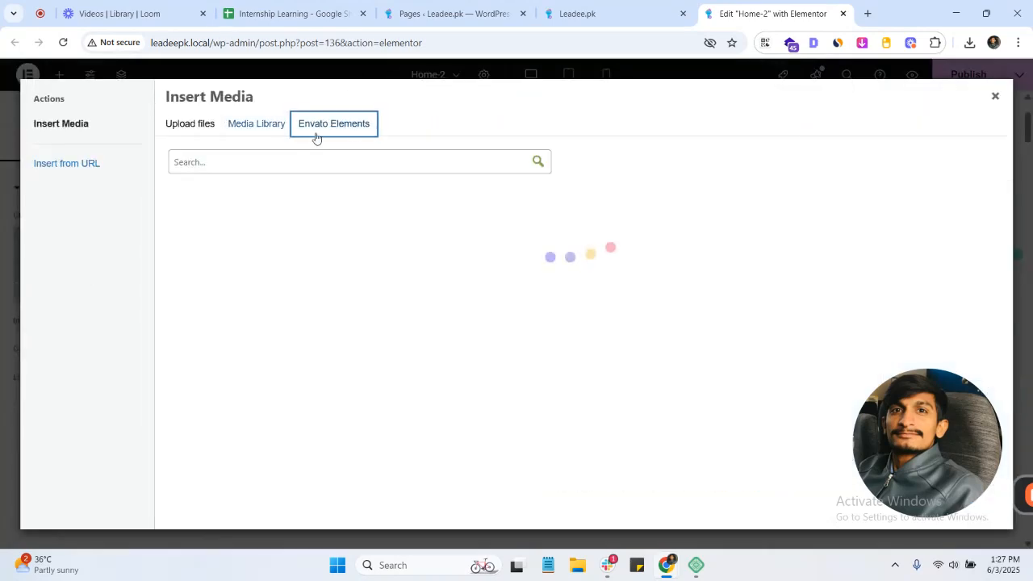
{"action": "left_click", "coordinate": [244, 128]}
{"action": "left_click", "coordinate": [341, 126]}
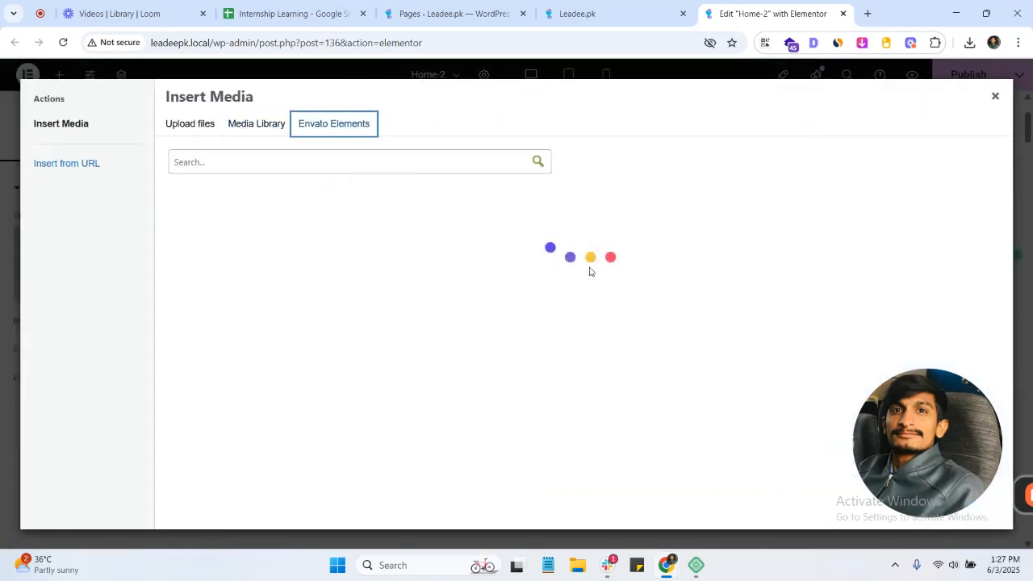
{"action": "left_click", "coordinate": [178, 127]}
{"action": "left_click", "coordinate": [259, 126]}
{"action": "left_click", "coordinate": [347, 121]}
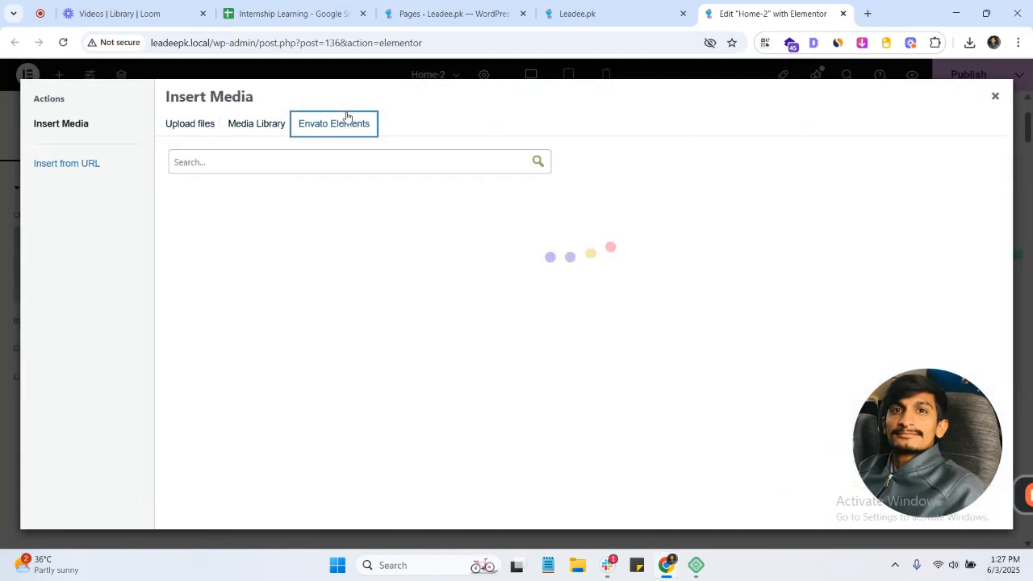
- Replace the second avatar image with orbitc-icon.png from the media library
{"action": "left_click", "coordinate": [263, 129]}
{"action": "scroll", "coordinate": [491, 388], "scroll_direction": "down", "scroll_amount": 5}
{"action": "scroll", "coordinate": [492, 367], "scroll_direction": "up", "scroll_amount": 4}
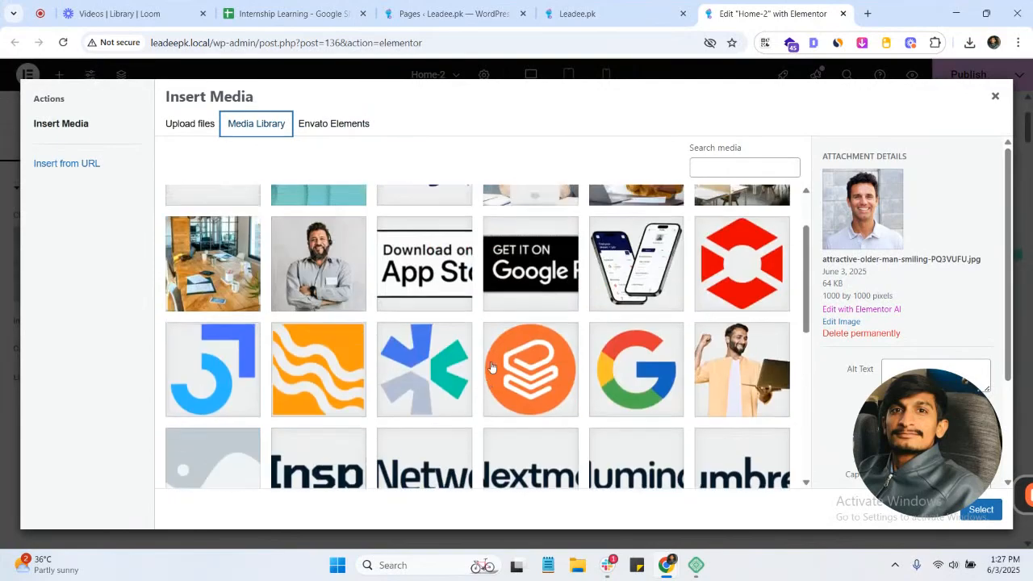
{"action": "scroll", "coordinate": [492, 368], "scroll_direction": "up", "scroll_amount": 1}
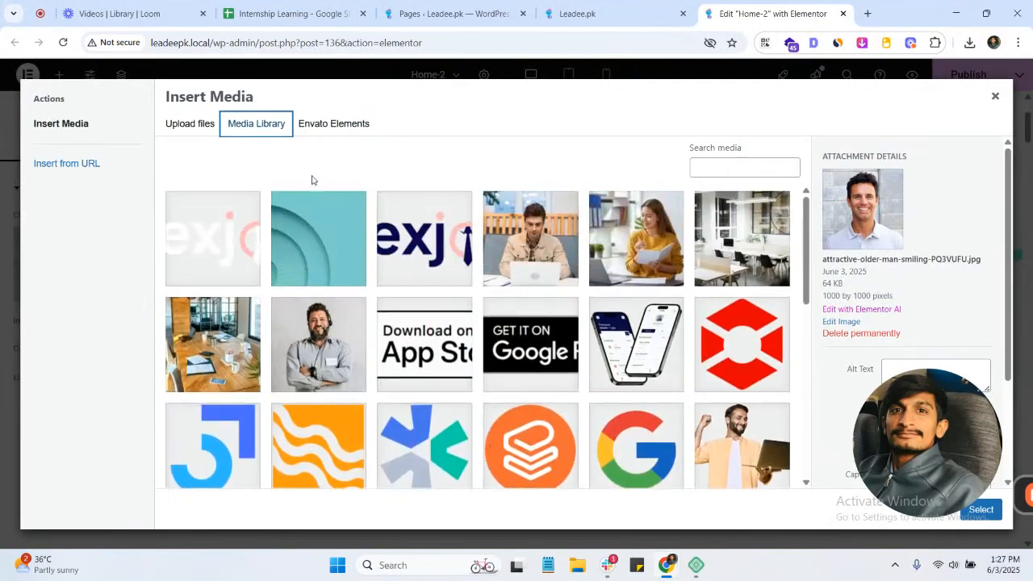
{"action": "left_click", "coordinate": [311, 129]}
{"action": "left_click", "coordinate": [267, 129]}
{"action": "scroll", "coordinate": [531, 349], "scroll_direction": "down", "scroll_amount": 1}
{"action": "left_click", "coordinate": [316, 383]}
{"action": "left_click", "coordinate": [739, 291]}
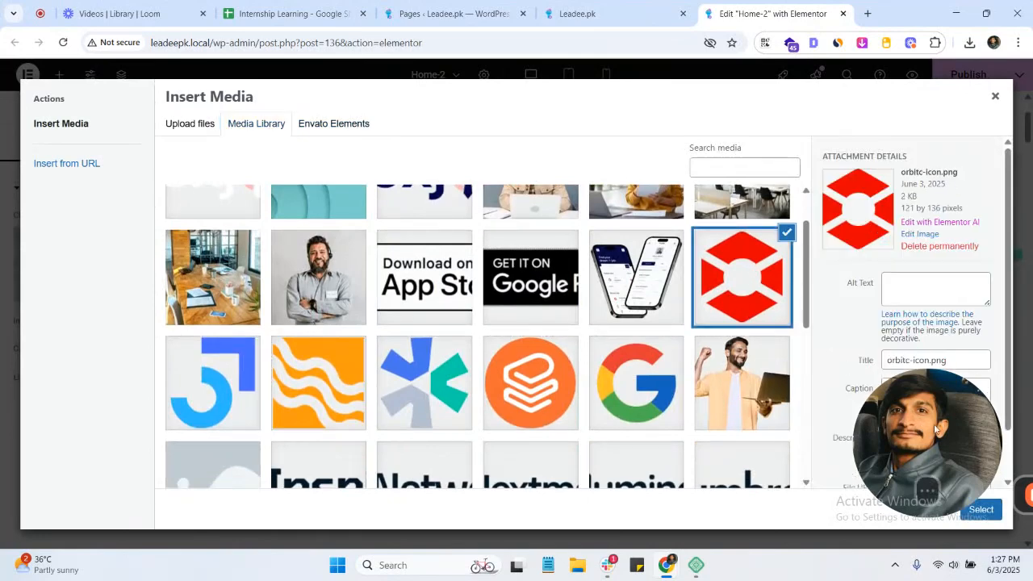
{"action": "left_click", "coordinate": [981, 509]}
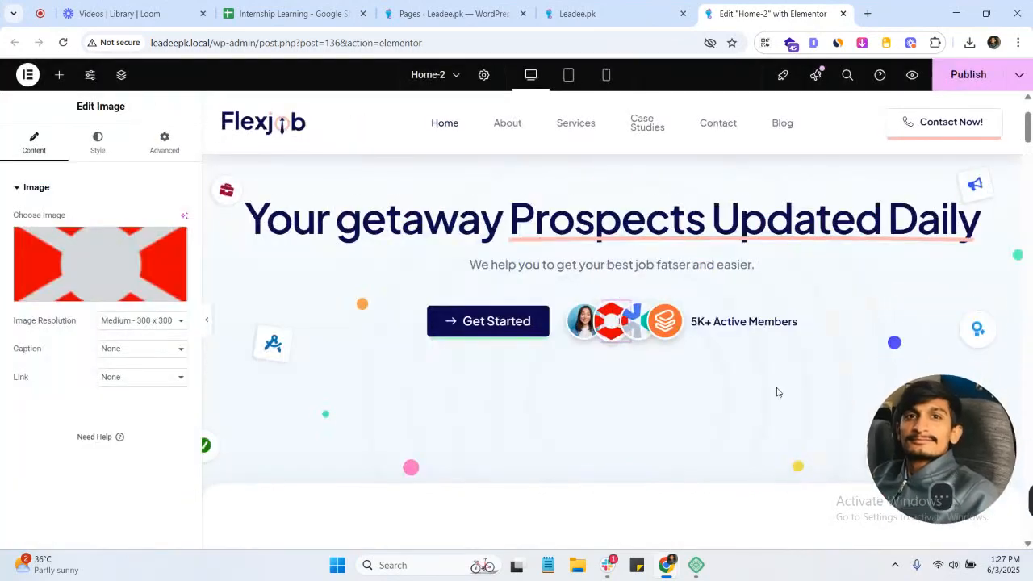
- Replace the first avatar image in the hero section with penta-icon.png from the media library
{"action": "left_click", "coordinate": [70, 242]}
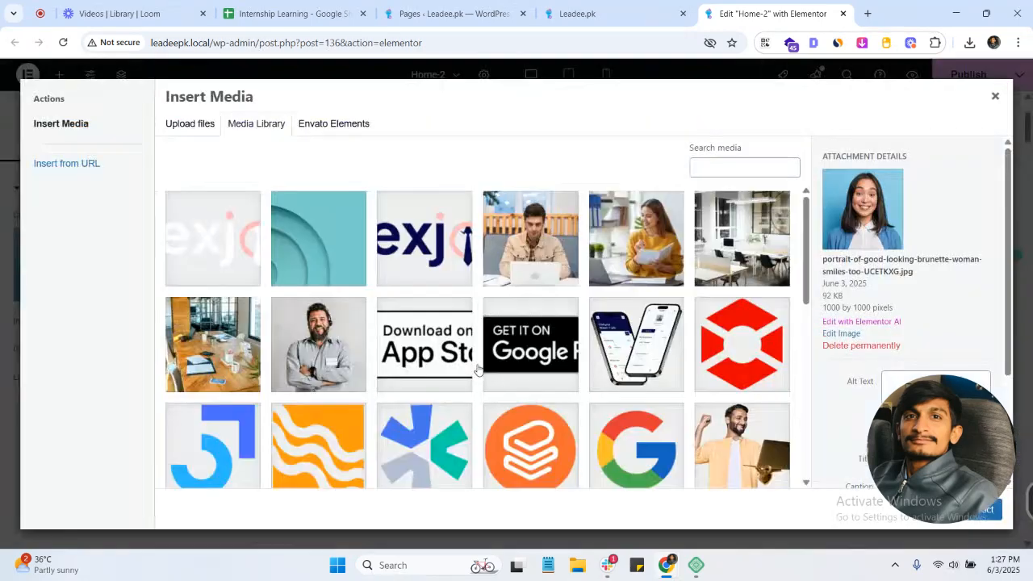
{"action": "scroll", "coordinate": [184, 344], "scroll_direction": "down", "scroll_amount": 10}
{"action": "left_click", "coordinate": [424, 364]}
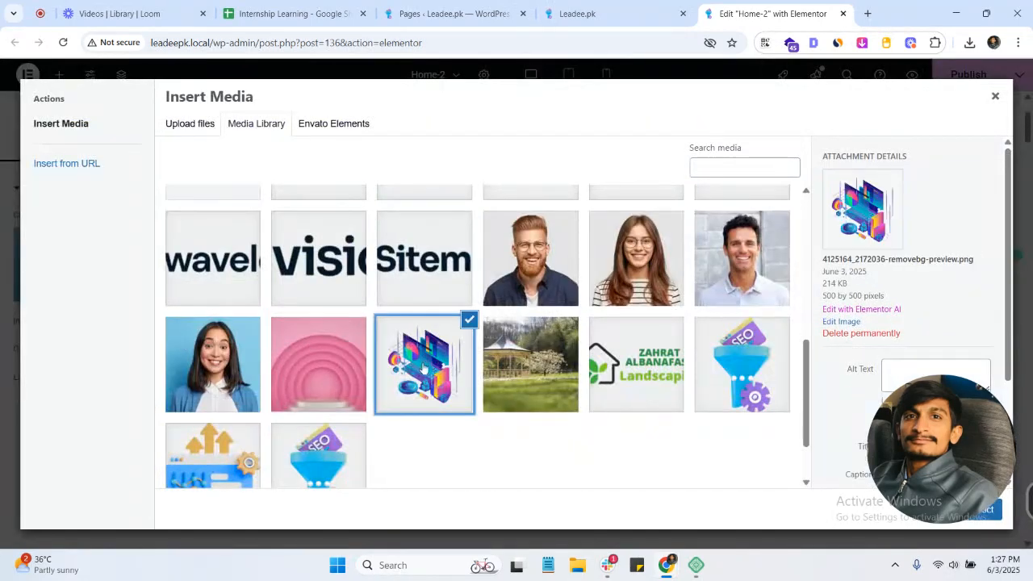
{"action": "left_click", "coordinate": [319, 364]}
{"action": "scroll", "coordinate": [203, 369], "scroll_direction": "up", "scroll_amount": 6}
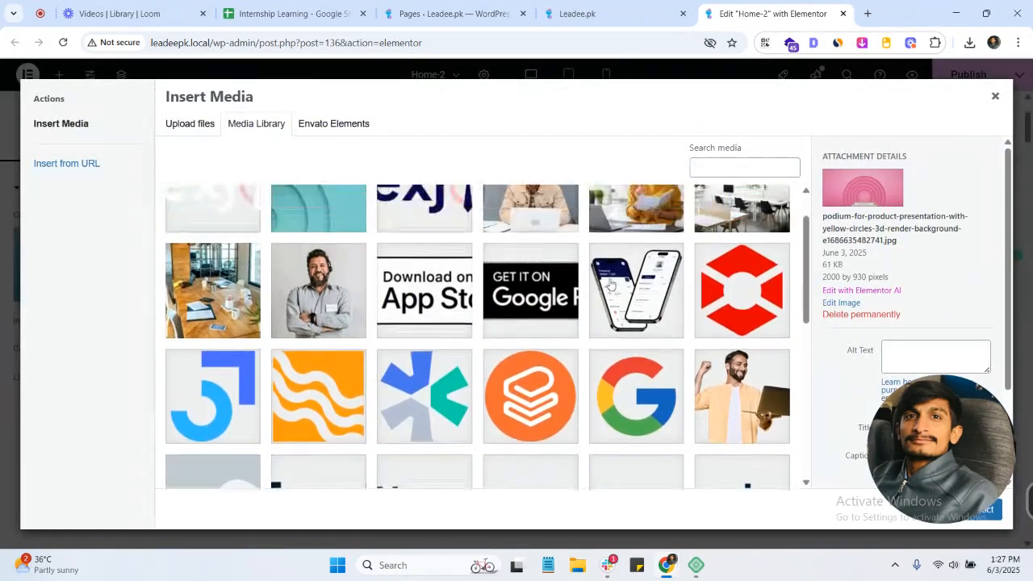
{"action": "scroll", "coordinate": [203, 369], "scroll_direction": "down", "scroll_amount": 1}
{"action": "left_click", "coordinate": [203, 369]}
{"action": "scroll", "coordinate": [888, 347], "scroll_direction": "down", "scroll_amount": 3}
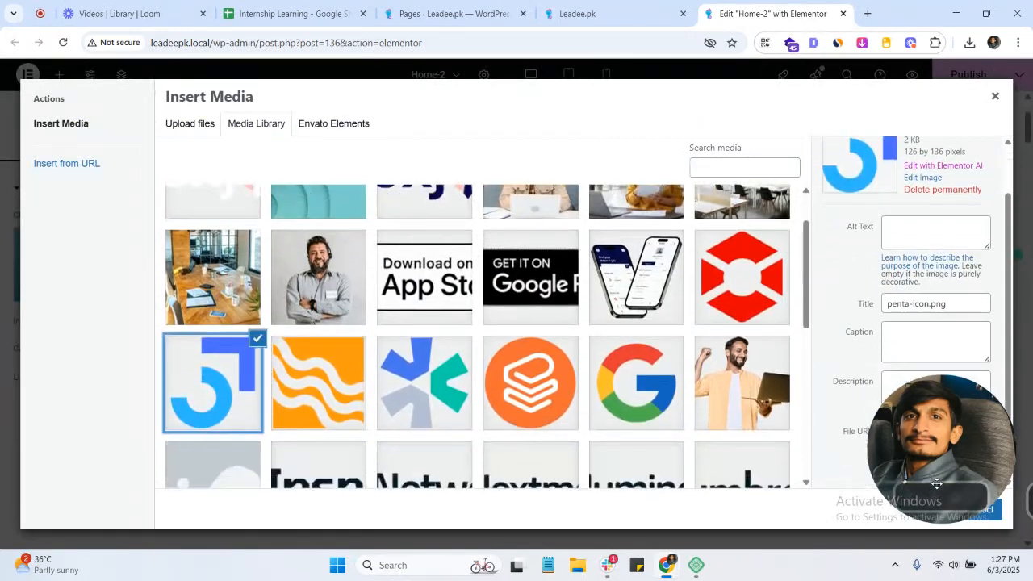
{"action": "left_click", "coordinate": [981, 510]}
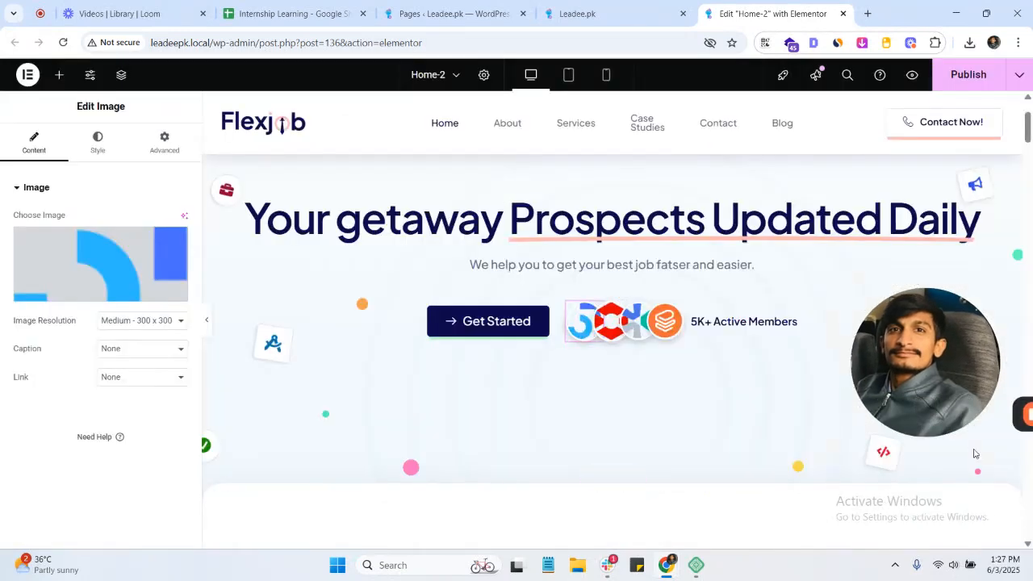
{"action": "left_click_drag", "start_coordinate": [925, 409], "coordinate": [808, 513]}
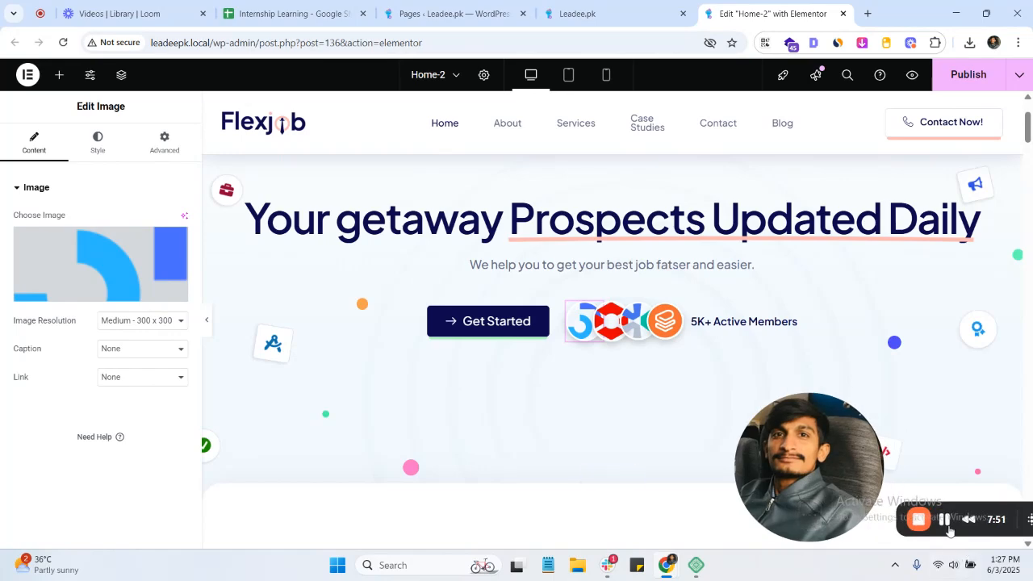
{"action": "left_click", "coordinate": [946, 523]}
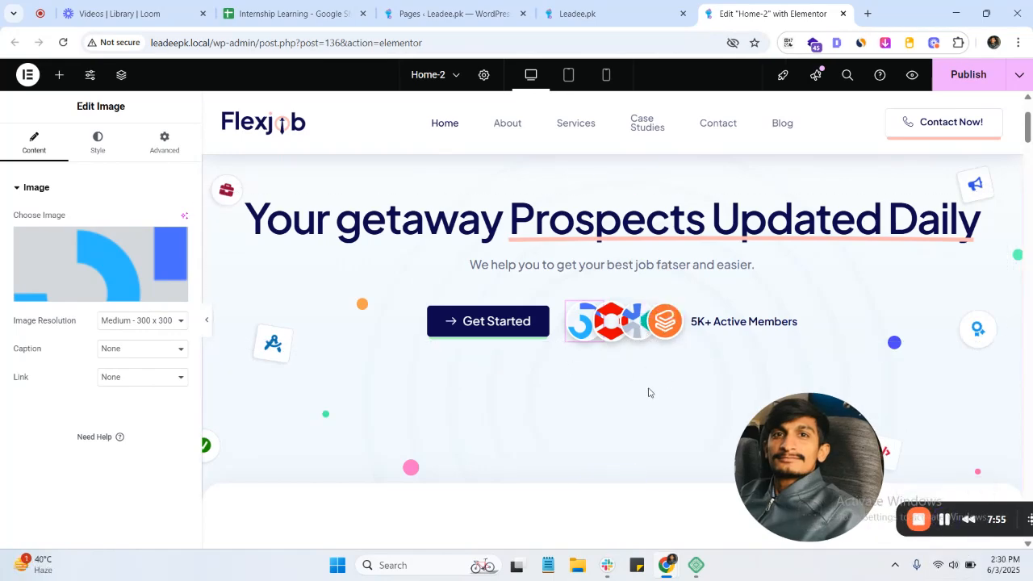
- Examine the client logo carousel's Logo settings and the entries in its repeater list
{"action": "scroll", "coordinate": [648, 392], "scroll_direction": "down", "scroll_amount": 5}
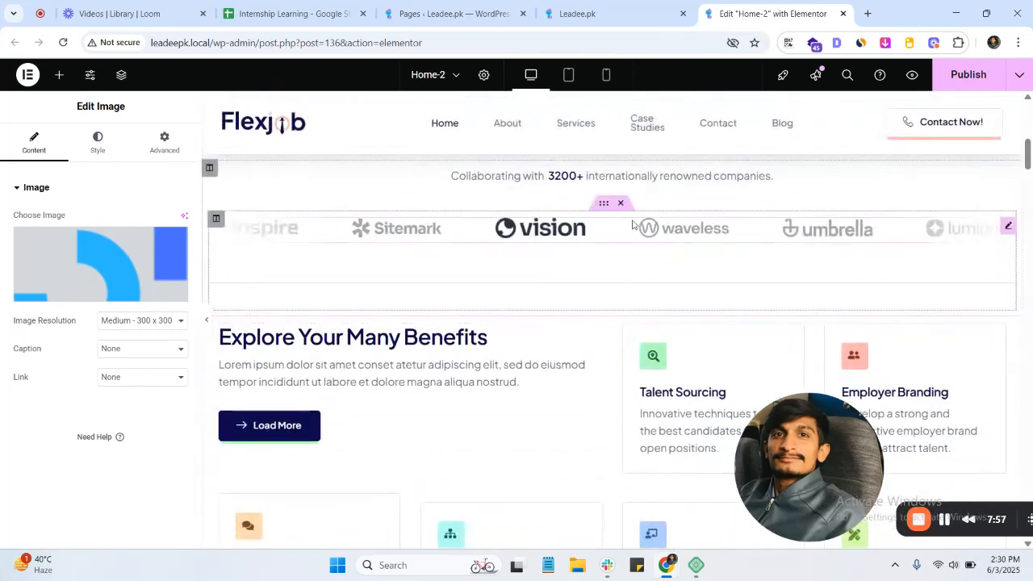
{"action": "scroll", "coordinate": [528, 205], "scroll_direction": "up", "scroll_amount": 1}
{"action": "scroll", "coordinate": [716, 335], "scroll_direction": "down", "scroll_amount": 1}
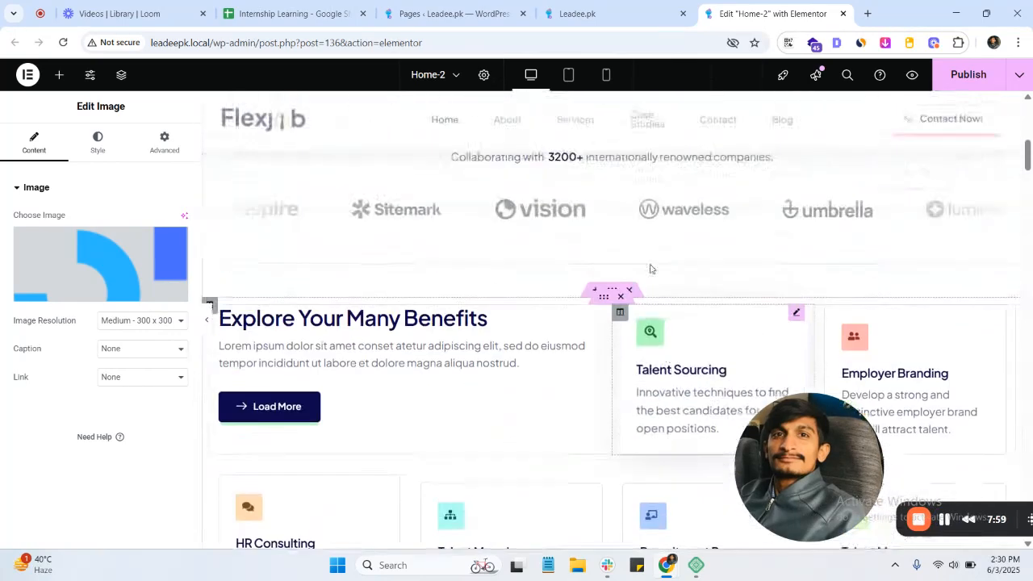
{"action": "left_click", "coordinate": [622, 237]}
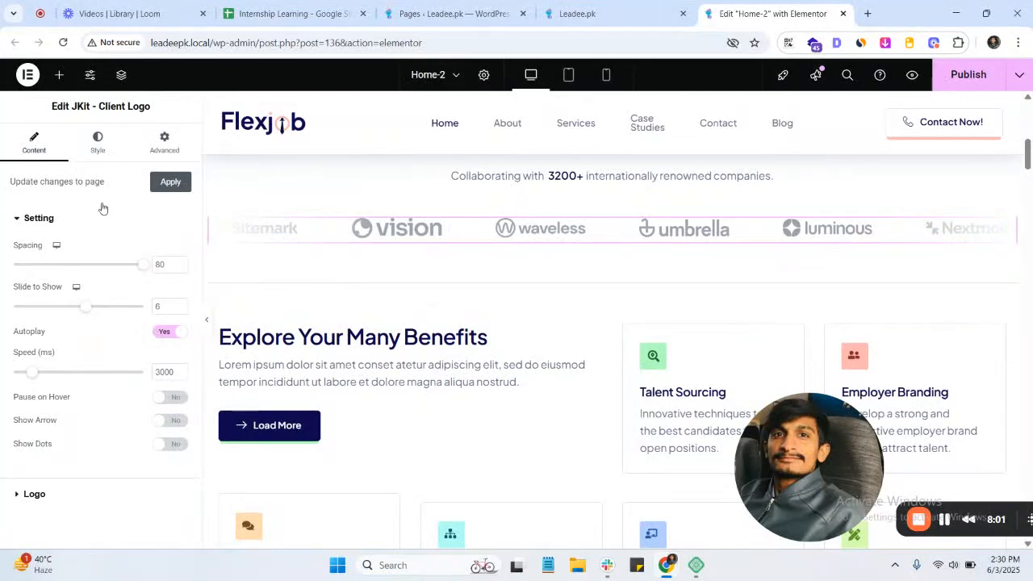
{"action": "left_click", "coordinate": [84, 502]}
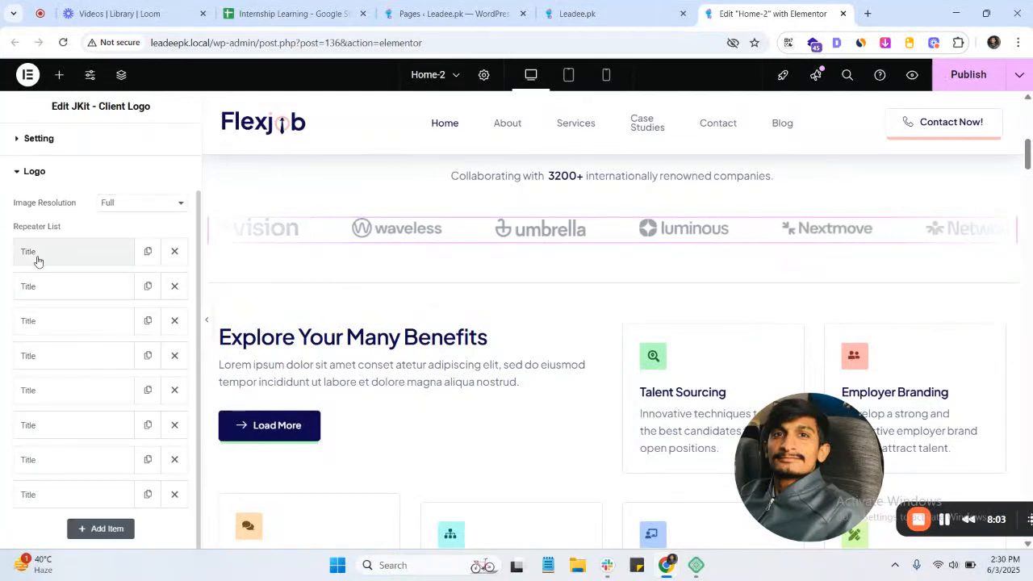
{"action": "left_click", "coordinate": [37, 258]}
{"action": "left_click", "coordinate": [37, 258]}
{"action": "left_click", "coordinate": [42, 294]}
{"action": "left_click", "coordinate": [43, 293]}
{"action": "scroll", "coordinate": [455, 369], "scroll_direction": "down", "scroll_amount": 2}
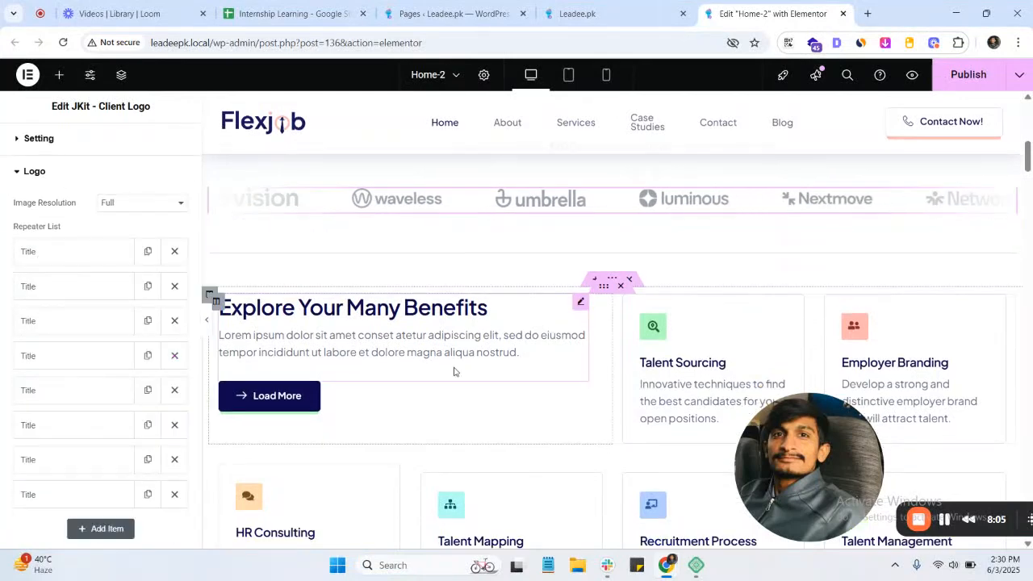
- Examine the Talent Sourcing icon box's Setting, Icon Box, Read More and Badge options
{"action": "left_click", "coordinate": [673, 223]}
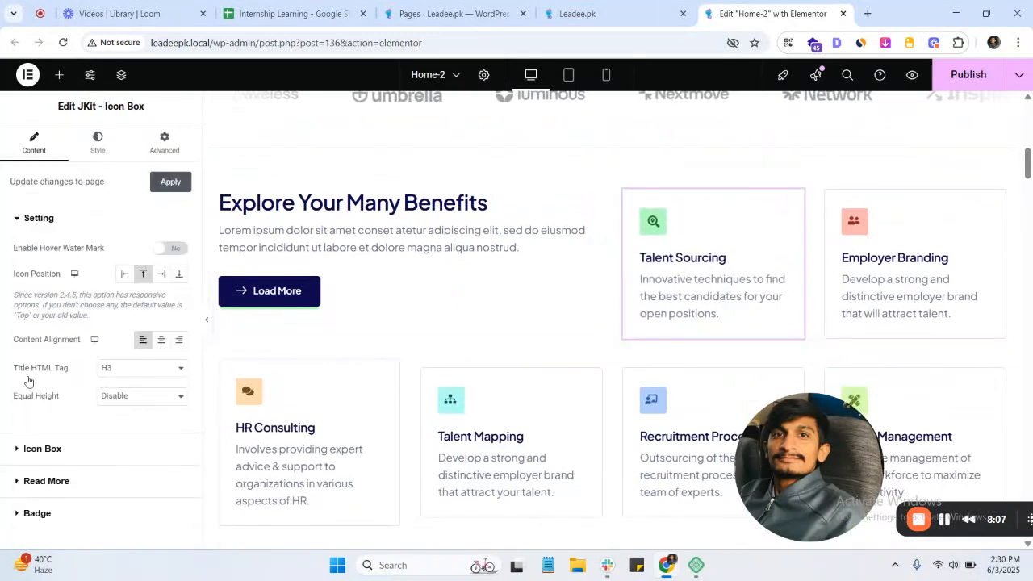
{"action": "left_click", "coordinate": [36, 452]}
{"action": "left_click", "coordinate": [28, 191]}
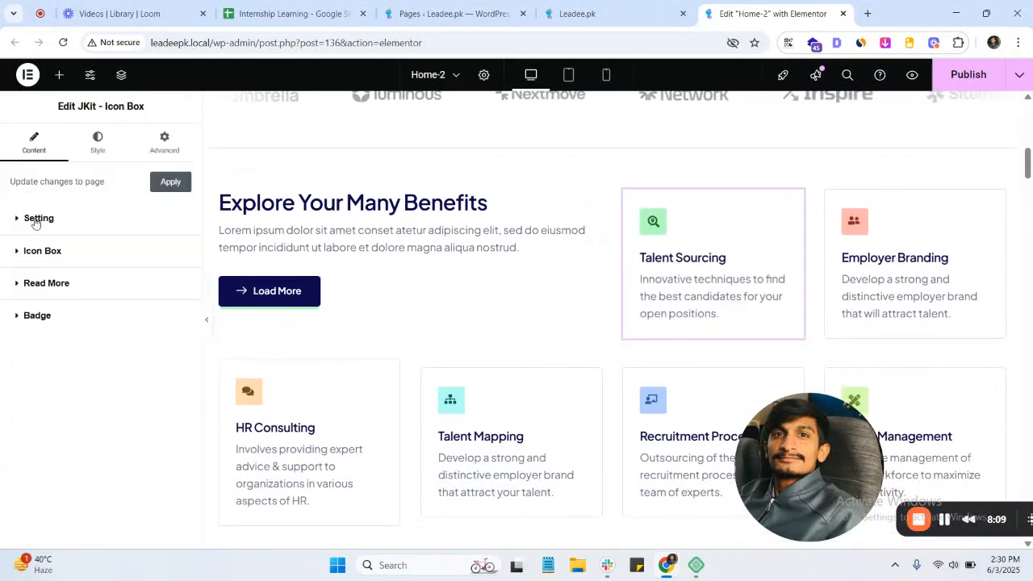
{"action": "left_click", "coordinate": [37, 218]}
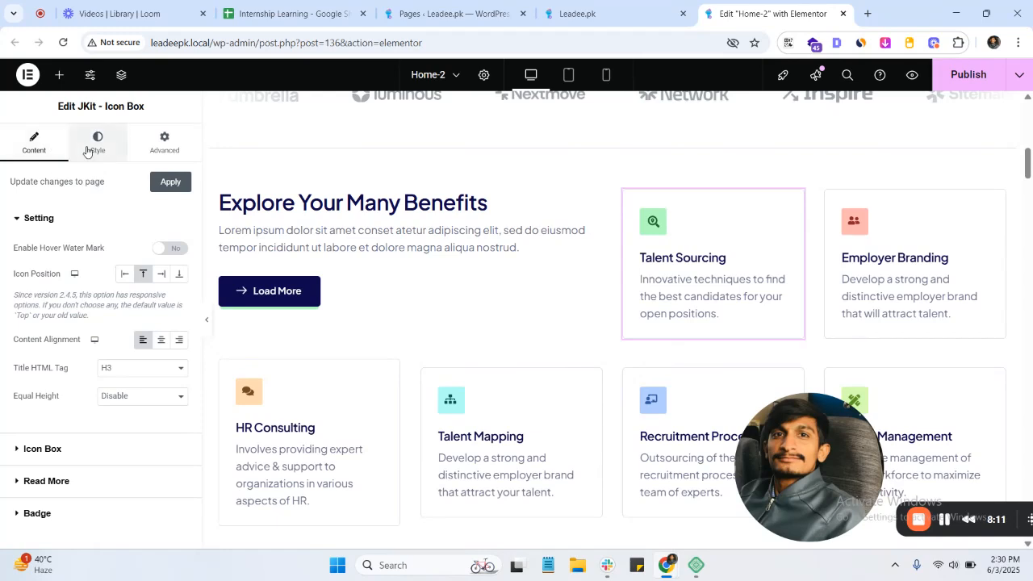
{"action": "left_click", "coordinate": [31, 217]}
{"action": "left_click", "coordinate": [37, 286]}
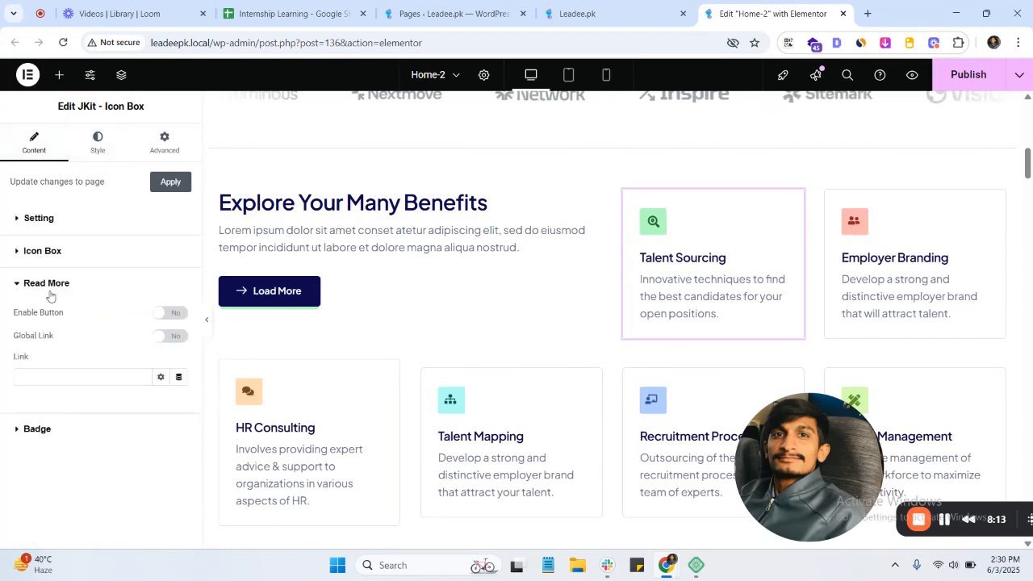
{"action": "left_click", "coordinate": [48, 287]}
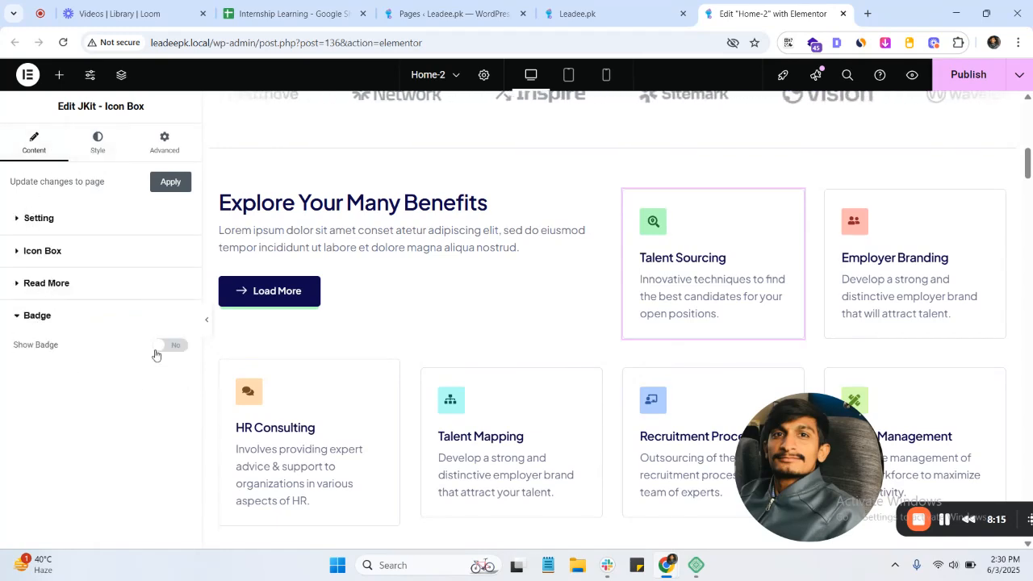
- Try out the badge, read-more button and global link options on the Talent Sourcing icon box
{"action": "left_click", "coordinate": [166, 345]}
{"action": "left_click", "coordinate": [165, 345]}
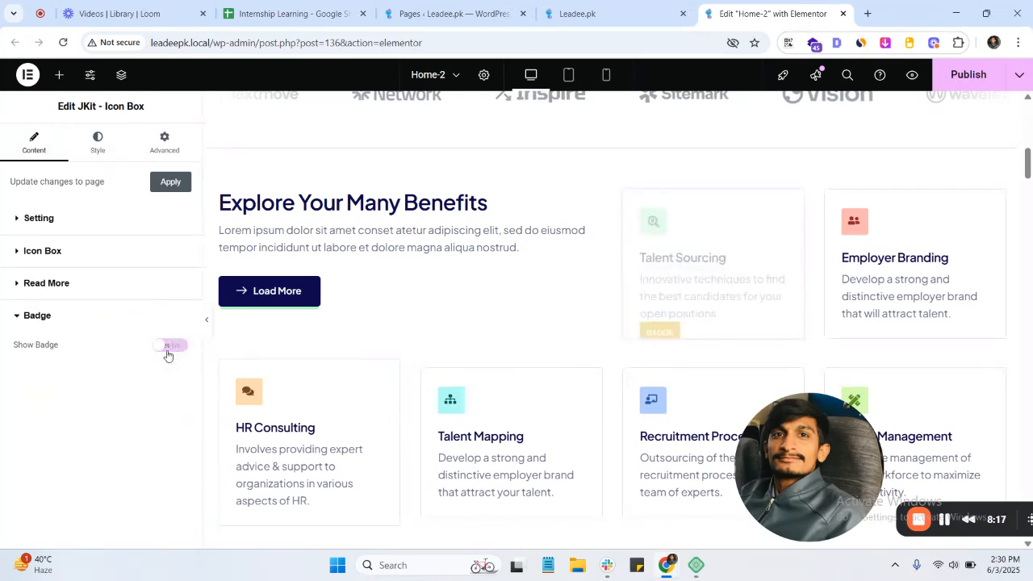
{"action": "left_click", "coordinate": [89, 283]}
{"action": "left_click", "coordinate": [180, 314]}
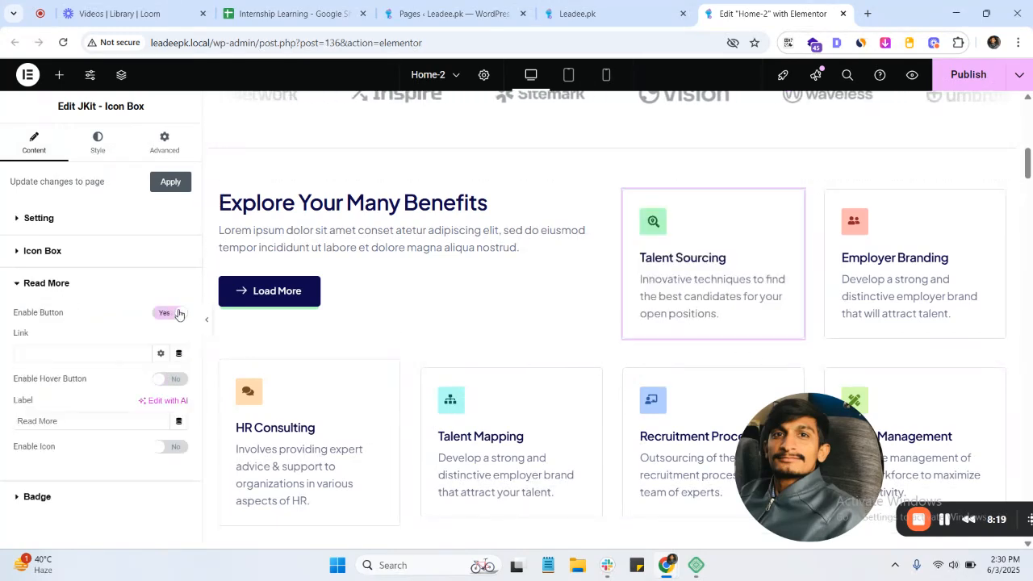
{"action": "left_click", "coordinate": [161, 320]}
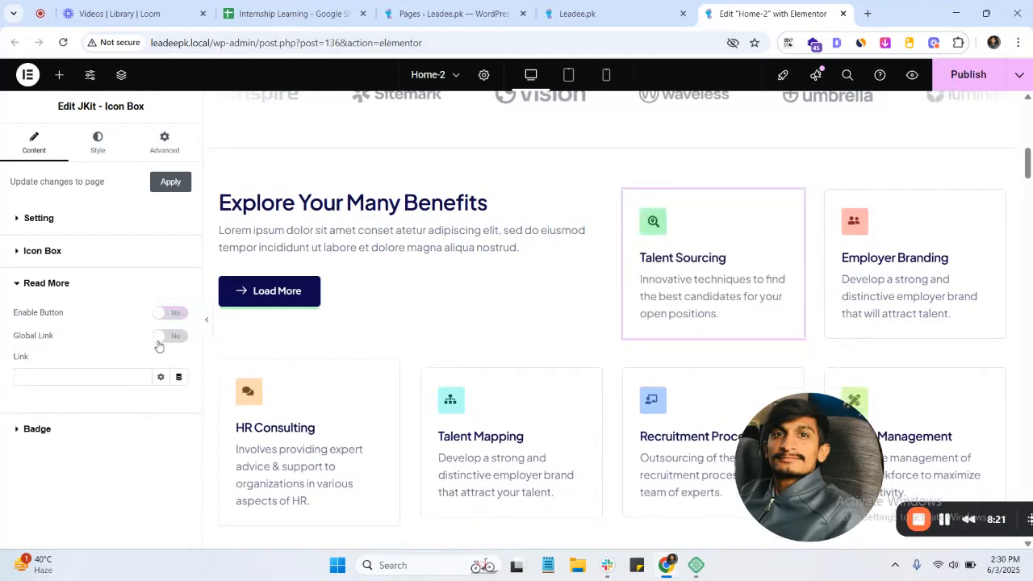
{"action": "left_click", "coordinate": [163, 337]}
- Try enabling the hover watermark on the Talent Sourcing icon box and switch it back off
{"action": "left_click", "coordinate": [39, 251]}
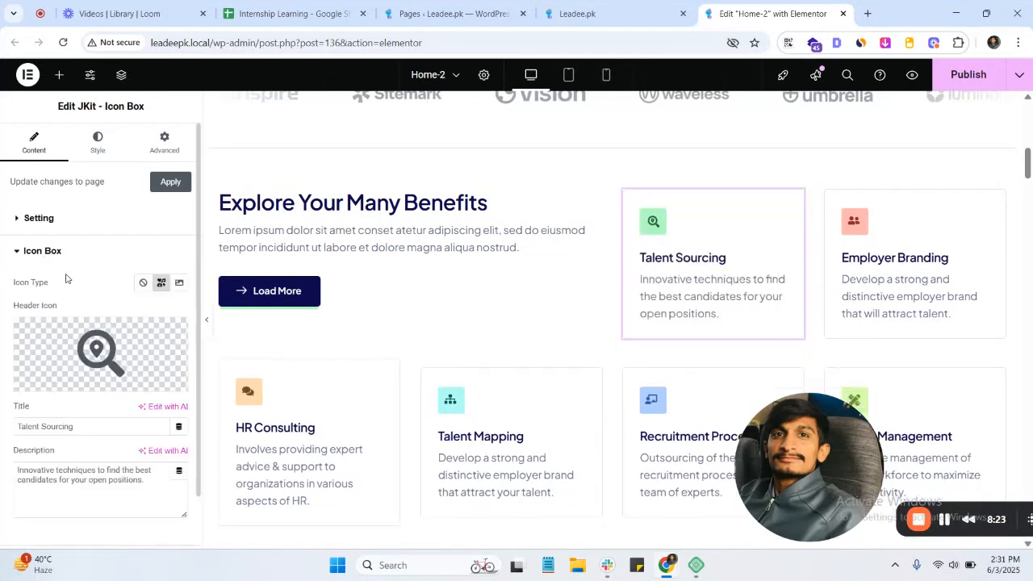
{"action": "left_click", "coordinate": [42, 219]}
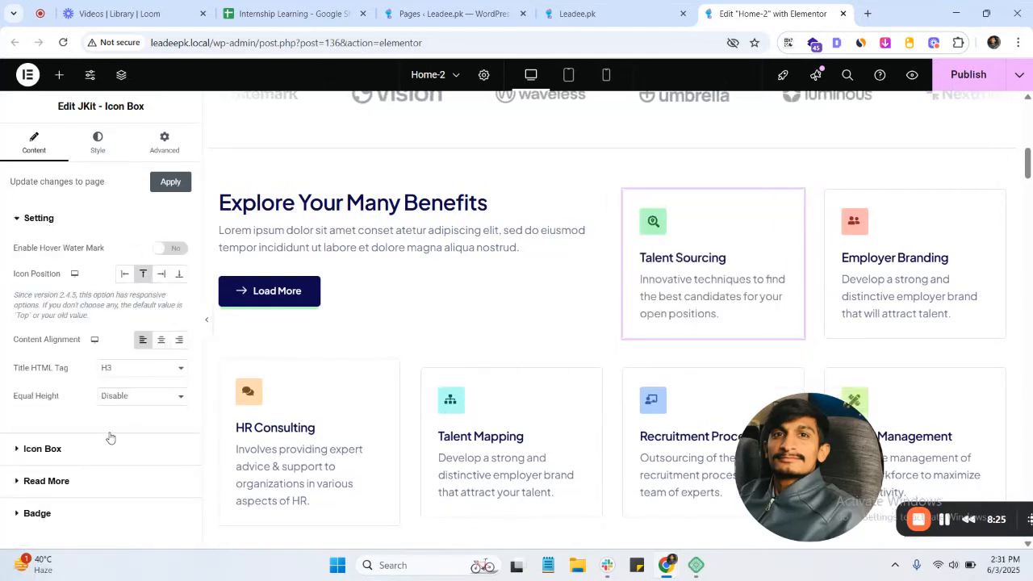
{"action": "left_click", "coordinate": [169, 248]}
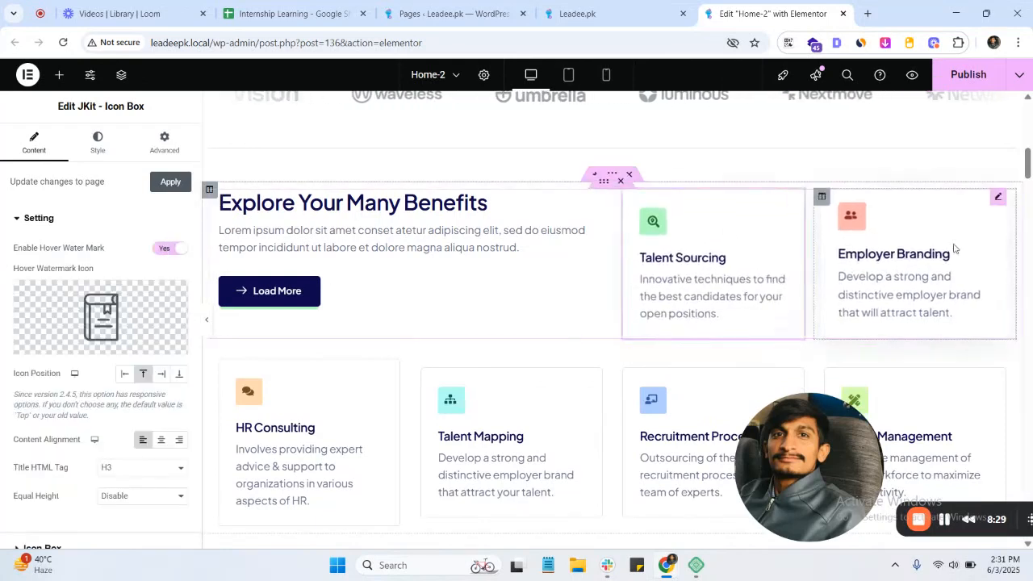
{"action": "mouse_move", "coordinate": [150, 294]}
{"action": "left_click", "coordinate": [160, 224]}
{"action": "left_click", "coordinate": [168, 254]}
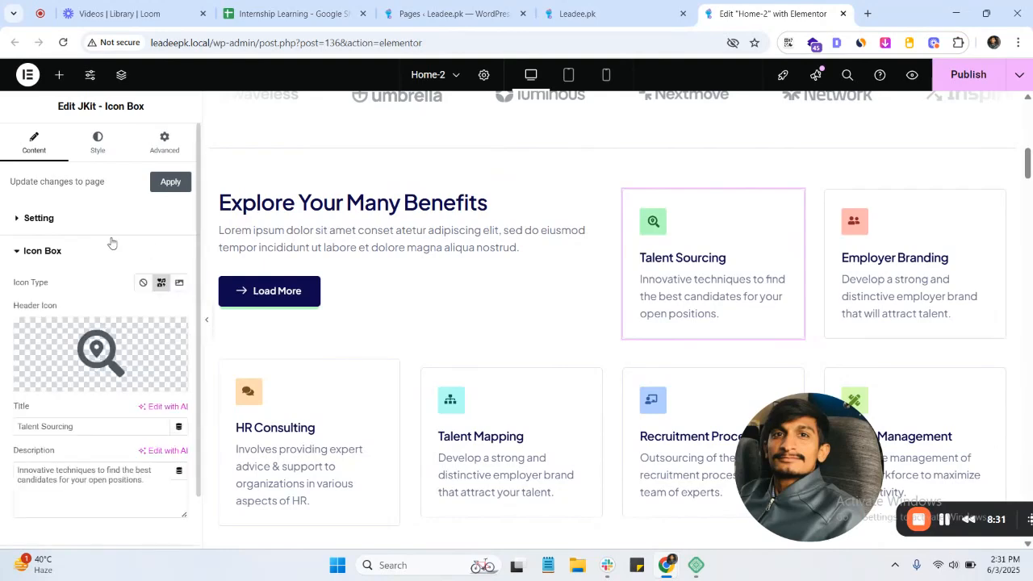
{"action": "left_click", "coordinate": [91, 221]}
{"action": "left_click", "coordinate": [169, 252]}
{"action": "left_click", "coordinate": [47, 219]}
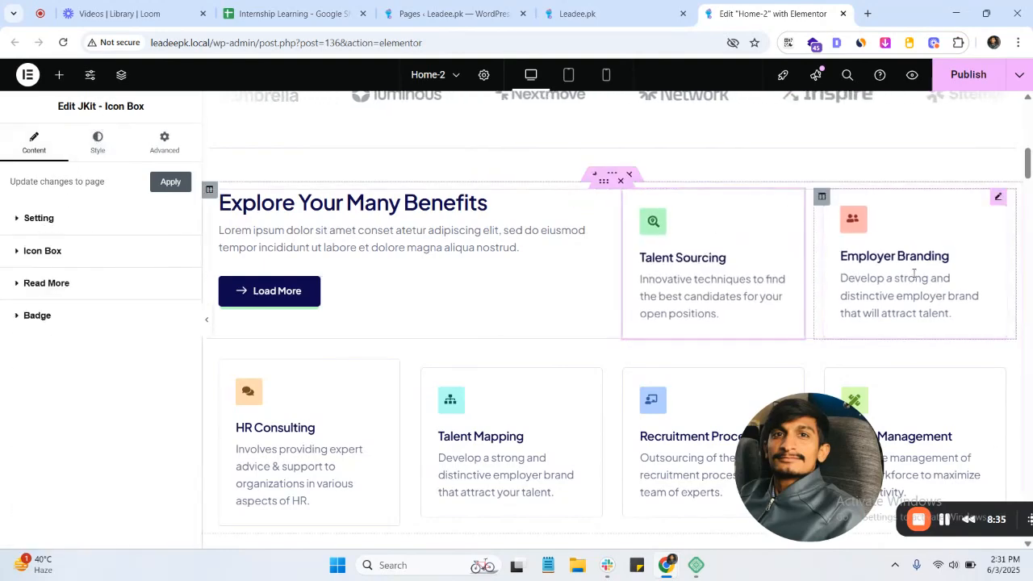
- Look through the page's work steps, job listing cards and mobile application sections
{"action": "scroll", "coordinate": [724, 325], "scroll_direction": "down", "scroll_amount": 5}
{"action": "scroll", "coordinate": [498, 287], "scroll_direction": "down", "scroll_amount": 8}
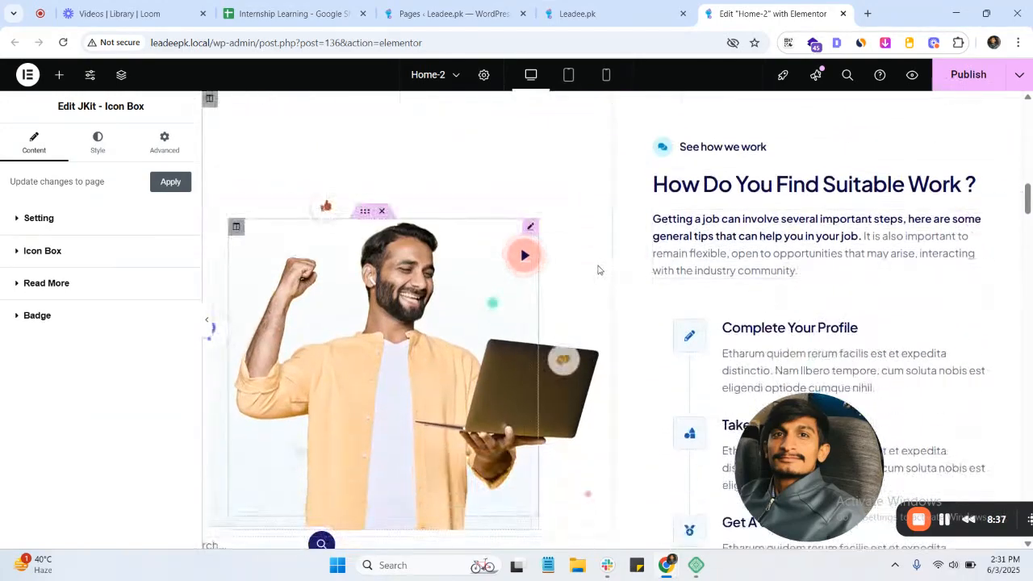
{"action": "scroll", "coordinate": [610, 283], "scroll_direction": "up", "scroll_amount": 3}
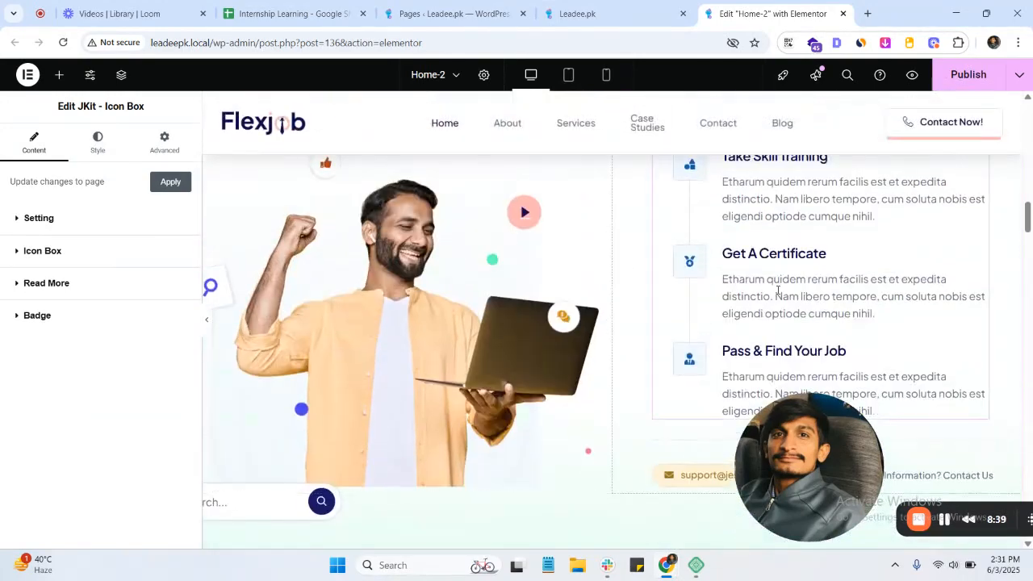
{"action": "scroll", "coordinate": [777, 289], "scroll_direction": "down", "scroll_amount": 7}
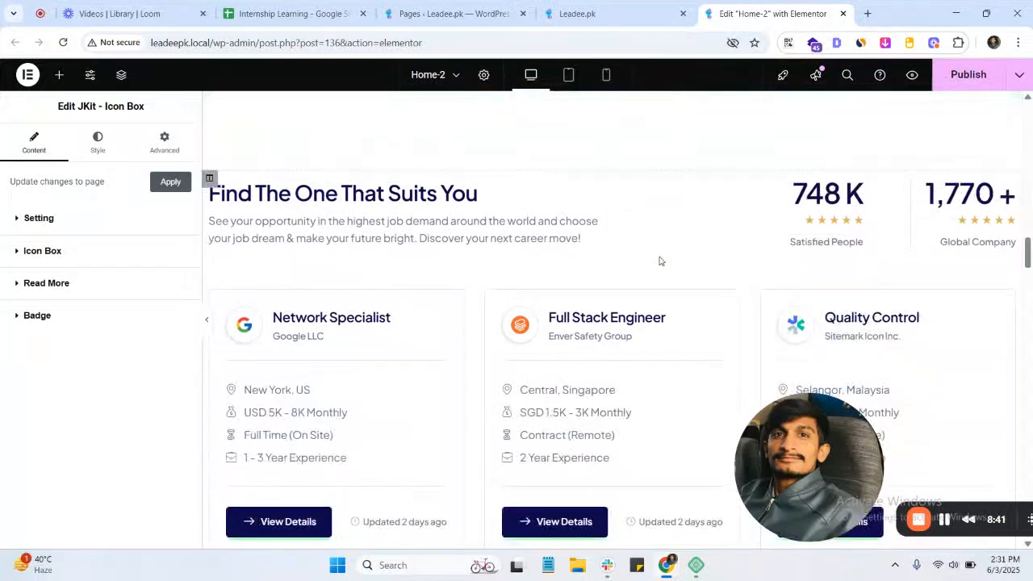
{"action": "scroll", "coordinate": [484, 234], "scroll_direction": "down", "scroll_amount": 3}
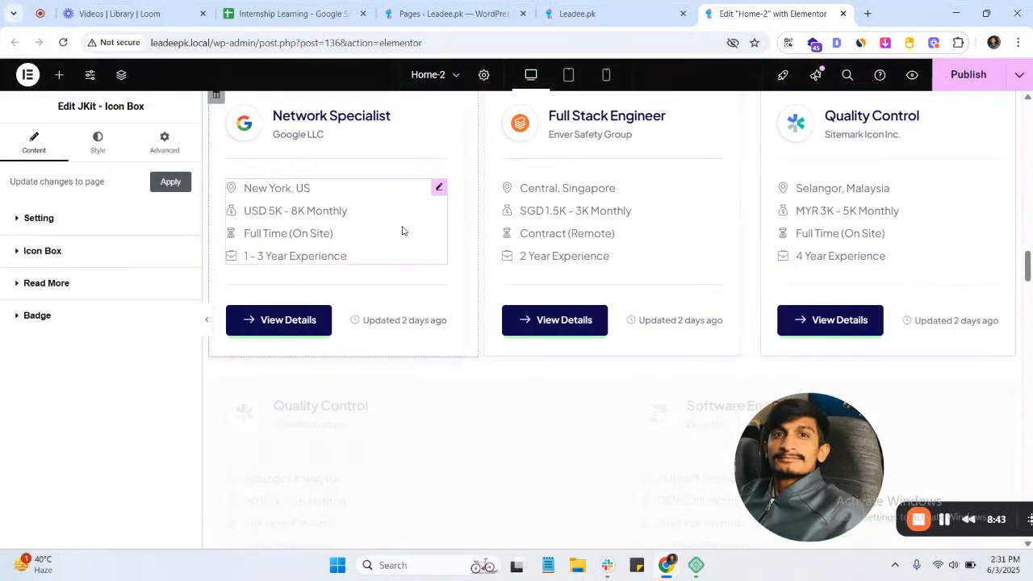
{"action": "scroll", "coordinate": [363, 242], "scroll_direction": "up", "scroll_amount": 2}
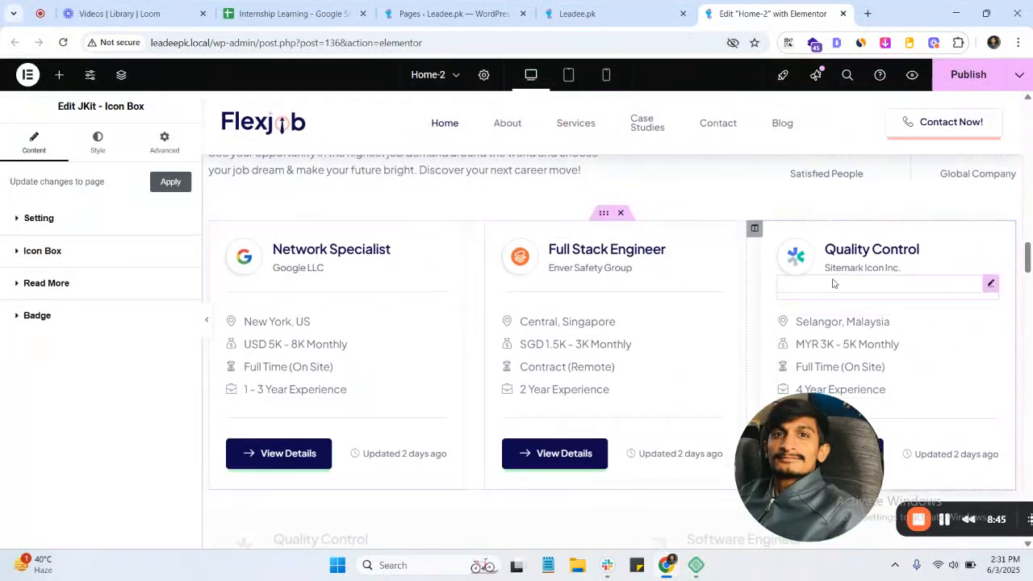
{"action": "scroll", "coordinate": [834, 283], "scroll_direction": "down", "scroll_amount": 2}
{"action": "scroll", "coordinate": [877, 259], "scroll_direction": "up", "scroll_amount": 2}
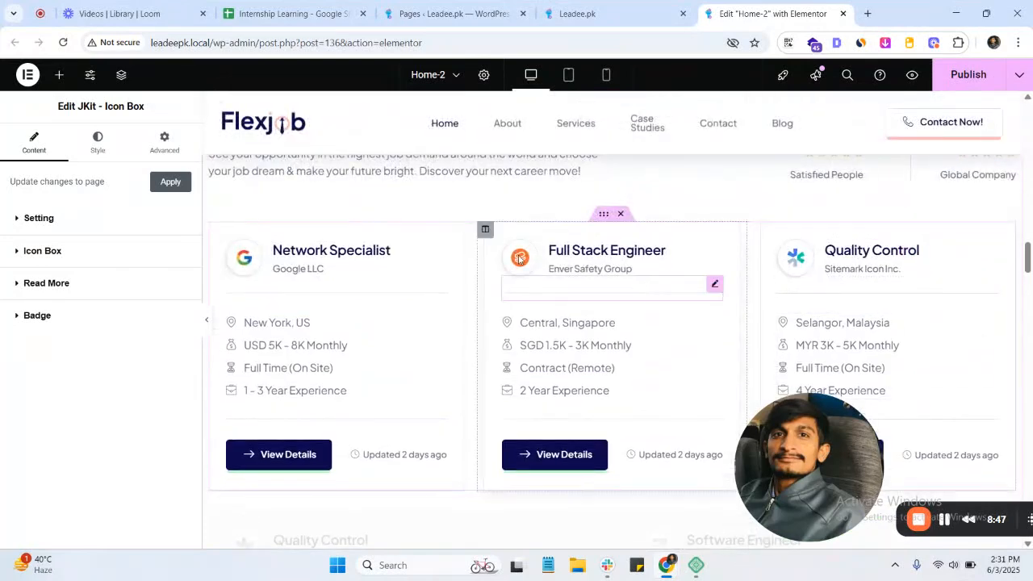
{"action": "scroll", "coordinate": [798, 291], "scroll_direction": "down", "scroll_amount": 2}
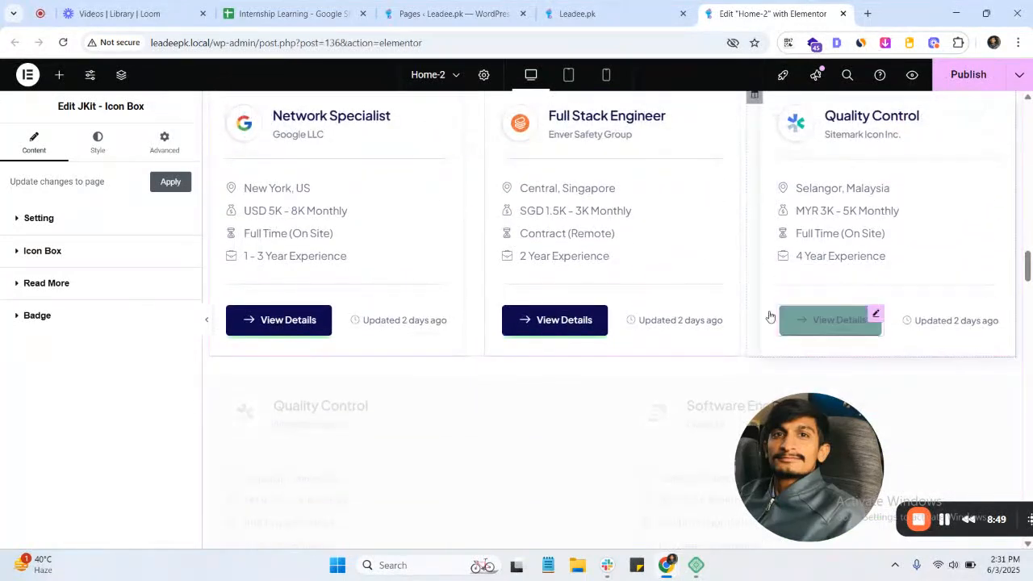
{"action": "scroll", "coordinate": [579, 334], "scroll_direction": "down", "scroll_amount": 10}
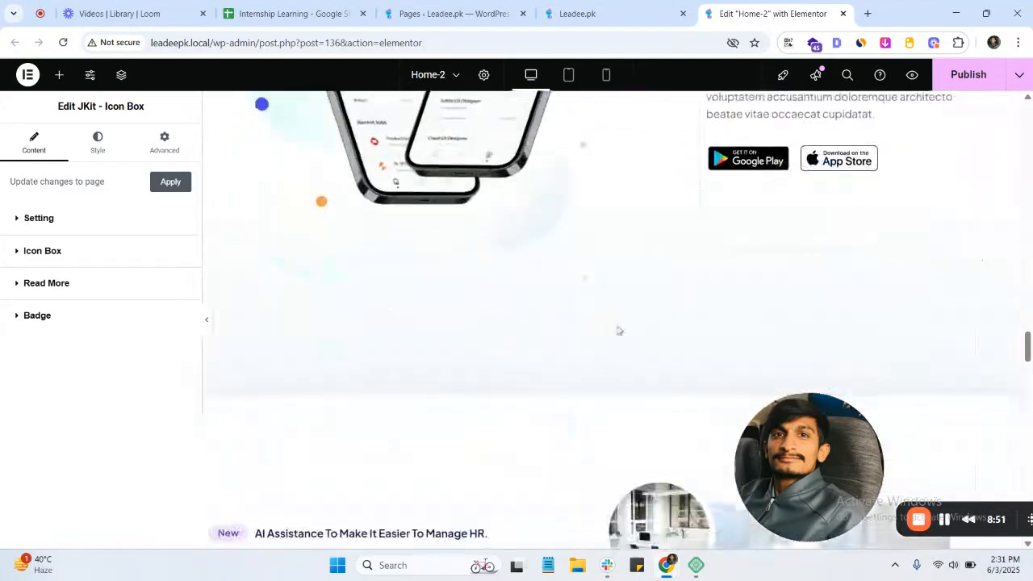
{"action": "scroll", "coordinate": [617, 328], "scroll_direction": "up", "scroll_amount": 6}
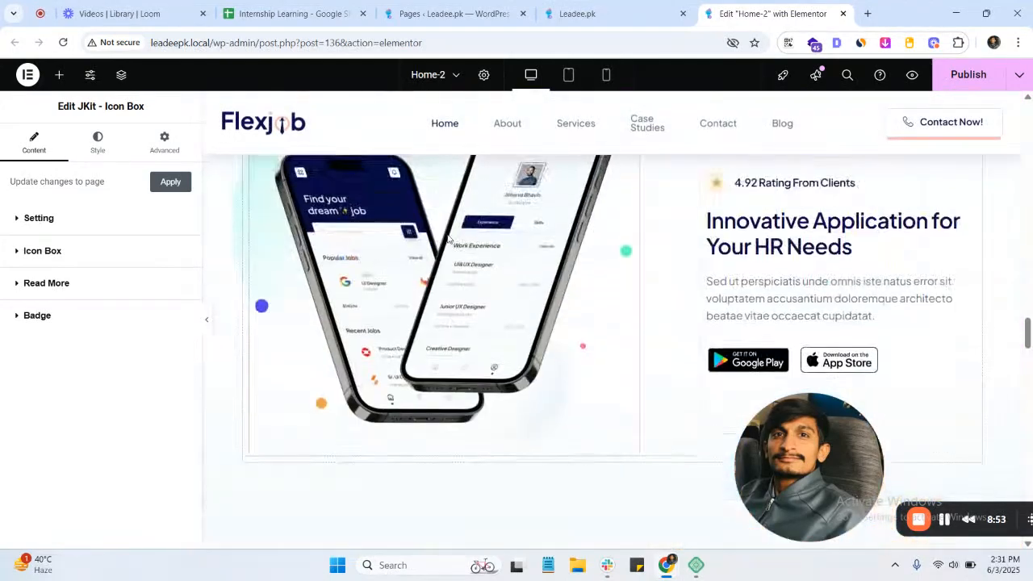
- Try choosing a different media library image for the phone mockup and close the library without inserting it
{"action": "left_click", "coordinate": [470, 303]}
{"action": "left_click", "coordinate": [94, 268]}
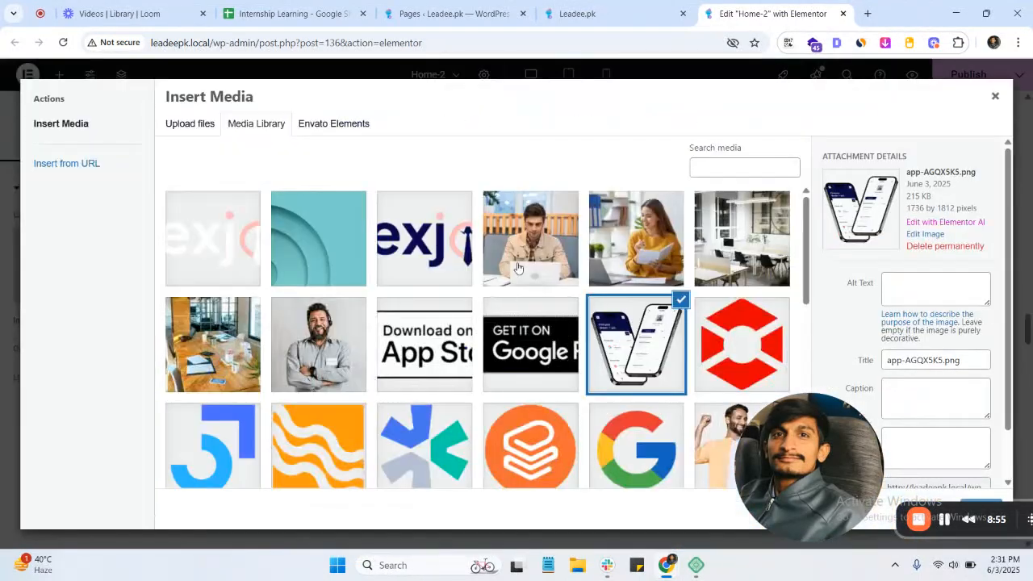
{"action": "left_click", "coordinate": [534, 249]}
{"action": "left_click", "coordinate": [557, 245]}
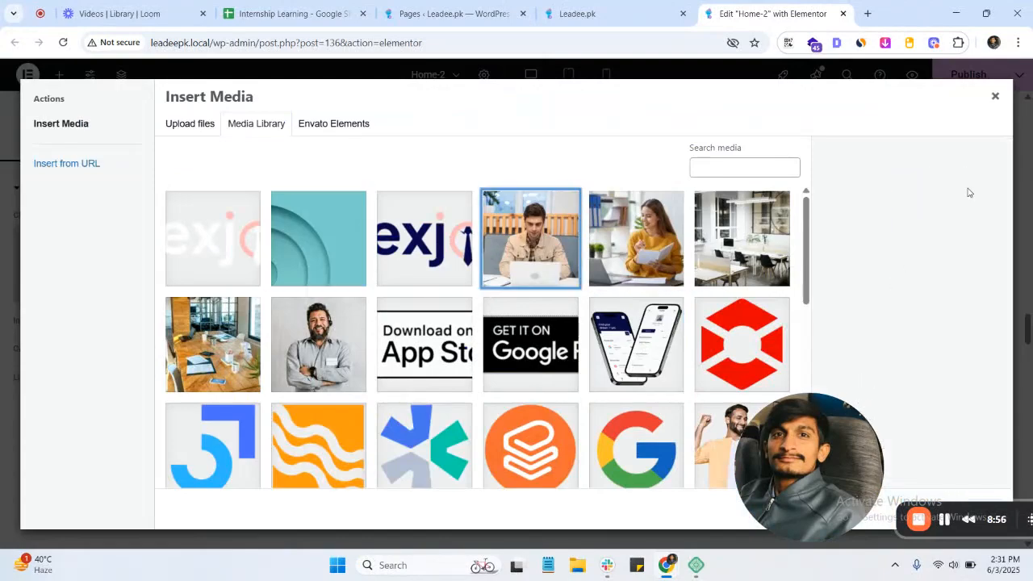
{"action": "left_click", "coordinate": [995, 98]}
- Delete the App Store and Google Play badge images from the mobile application section
{"action": "scroll", "coordinate": [747, 316], "scroll_direction": "down", "scroll_amount": 3}
{"action": "scroll", "coordinate": [701, 279], "scroll_direction": "up", "scroll_amount": 2}
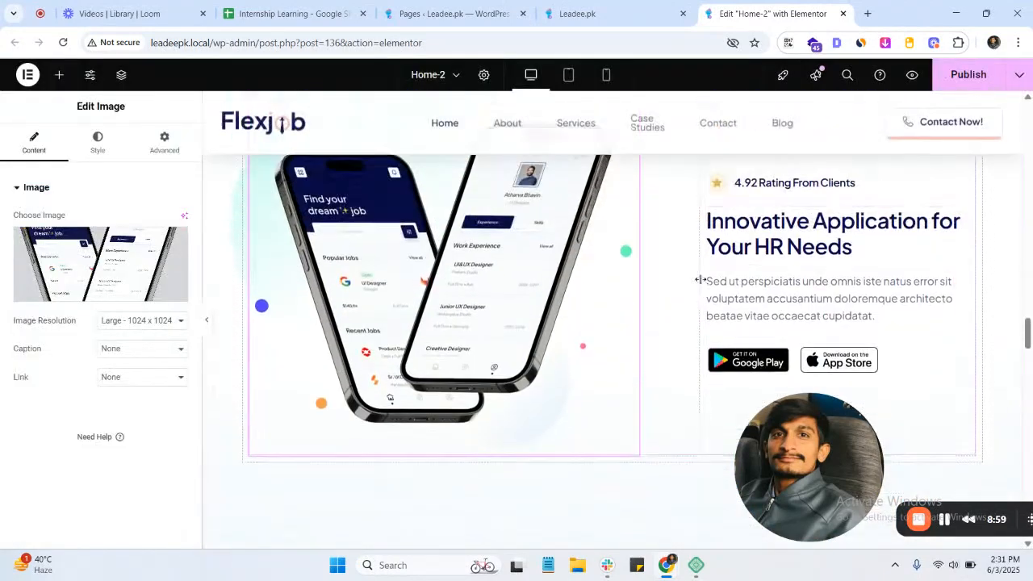
{"action": "scroll", "coordinate": [700, 279], "scroll_direction": "down", "scroll_amount": 2}
{"action": "left_click", "coordinate": [864, 234]}
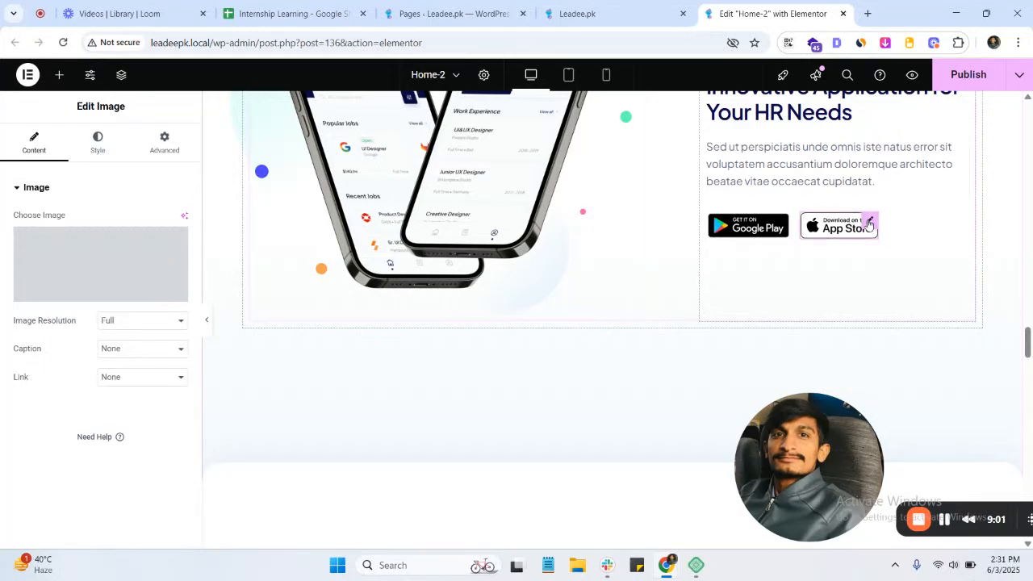
{"action": "key", "text": "Delete"}
{"action": "left_click", "coordinate": [790, 227]}
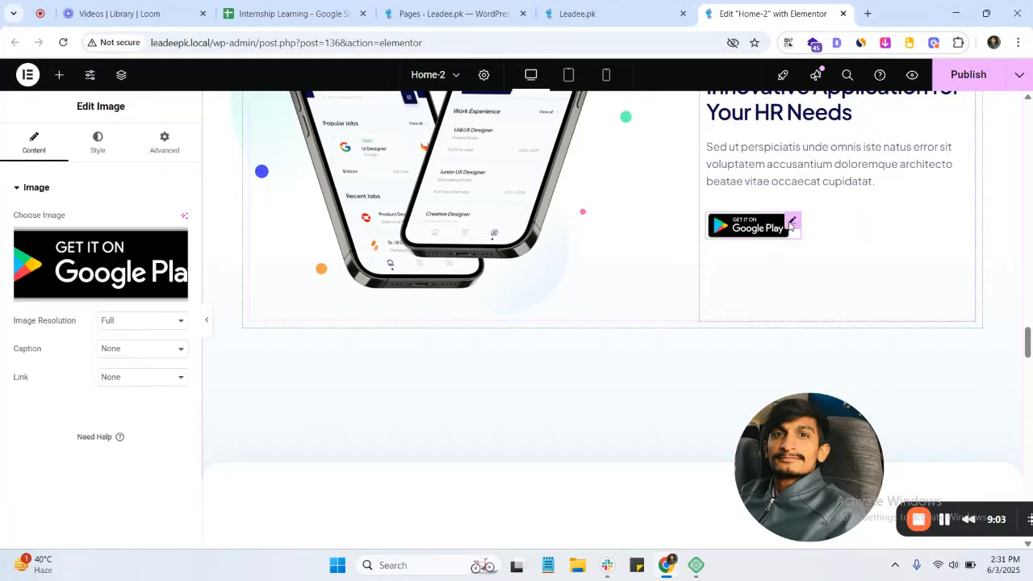
{"action": "key", "text": "Delete"}
- Switch the post block in the Captivating Articles section to block type Style 2 and publish the page
{"action": "scroll", "coordinate": [547, 282], "scroll_direction": "down", "scroll_amount": 10}
{"action": "scroll", "coordinate": [546, 282], "scroll_direction": "up", "scroll_amount": 2}
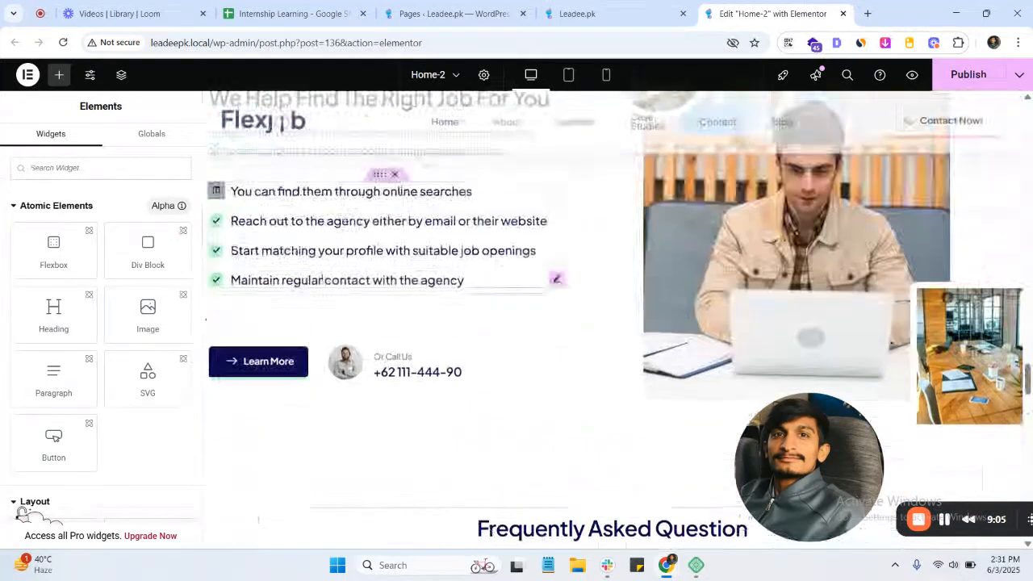
{"action": "scroll", "coordinate": [571, 273], "scroll_direction": "down", "scroll_amount": 9}
{"action": "scroll", "coordinate": [571, 273], "scroll_direction": "down", "scroll_amount": 10}
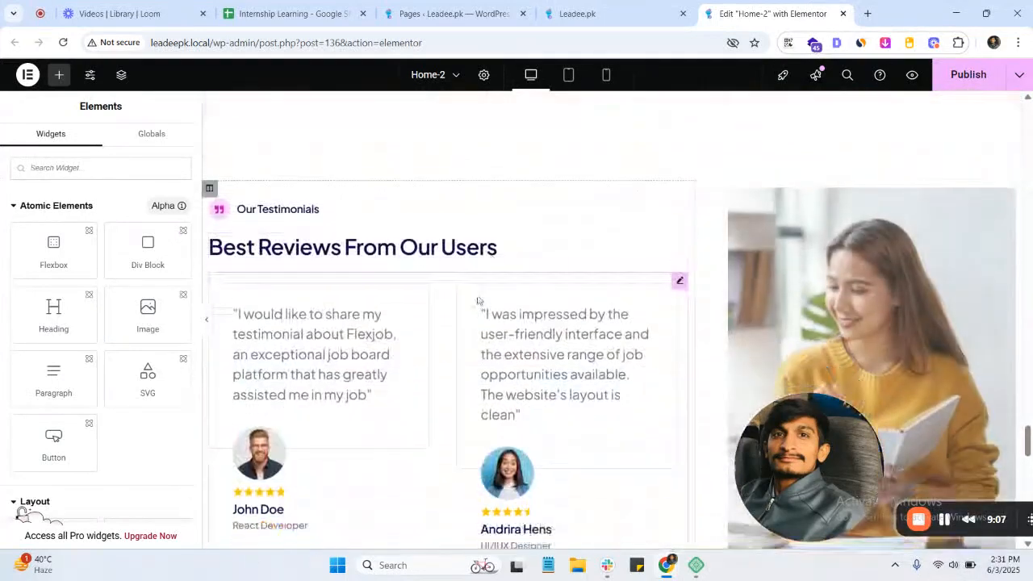
{"action": "scroll", "coordinate": [587, 274], "scroll_direction": "up", "scroll_amount": 2}
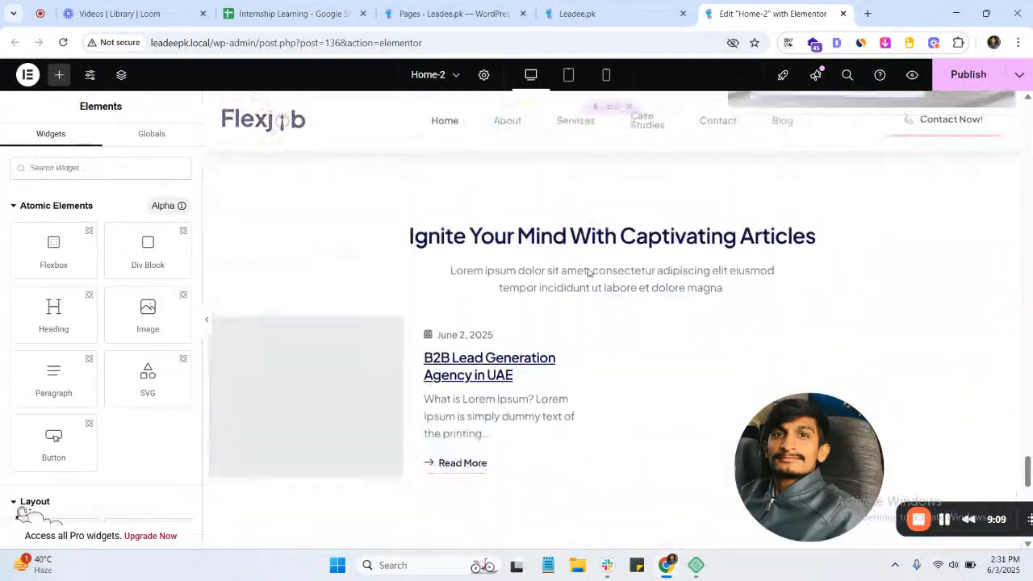
{"action": "scroll", "coordinate": [589, 274], "scroll_direction": "down", "scroll_amount": 5}
{"action": "scroll", "coordinate": [589, 272], "scroll_direction": "up", "scroll_amount": 5}
{"action": "left_click", "coordinate": [545, 324]}
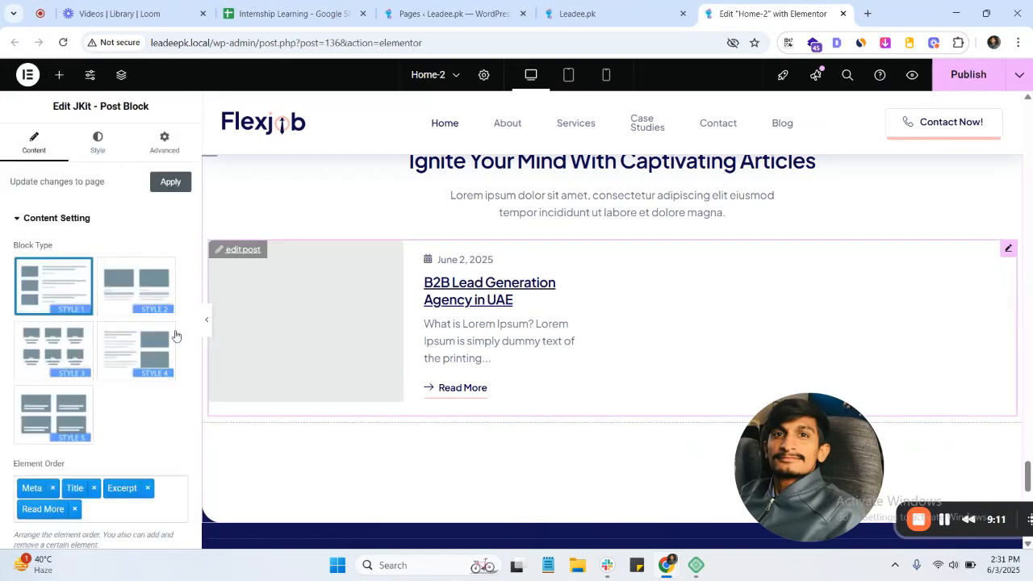
{"action": "left_click", "coordinate": [121, 285]}
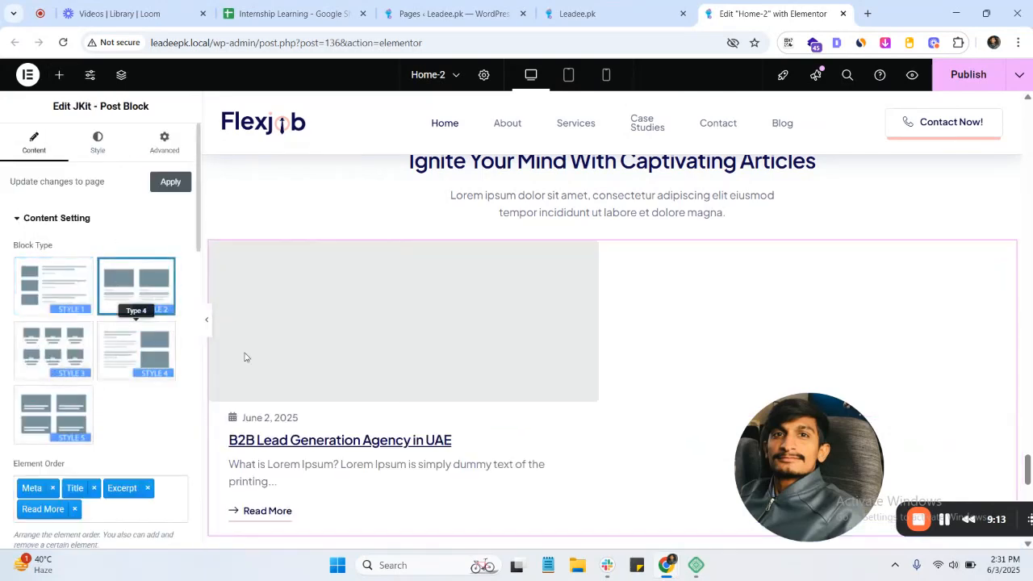
{"action": "scroll", "coordinate": [89, 331], "scroll_direction": "down", "scroll_amount": 4}
{"action": "scroll", "coordinate": [91, 330], "scroll_direction": "up", "scroll_amount": 4}
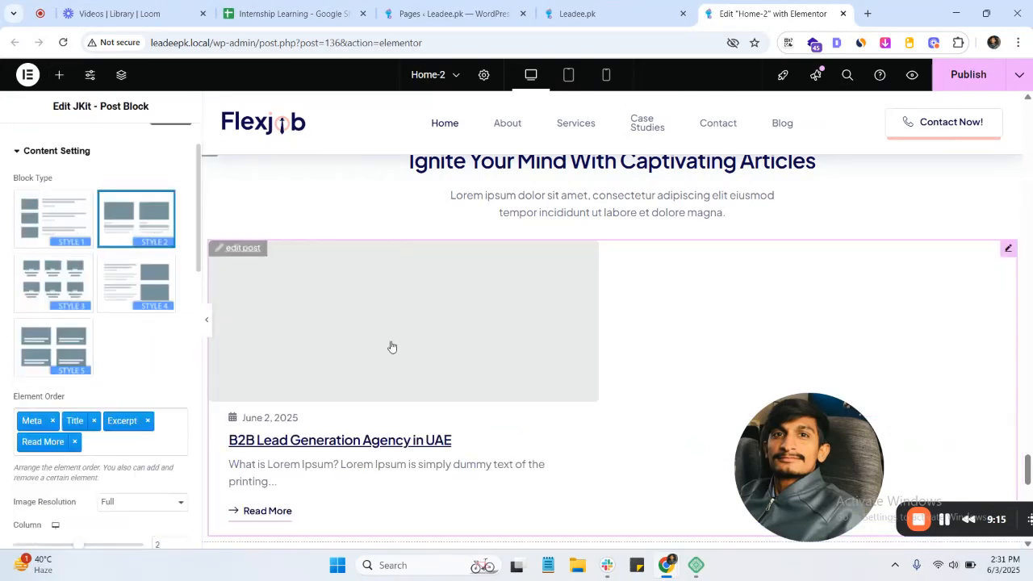
{"action": "left_click", "coordinate": [964, 75]}
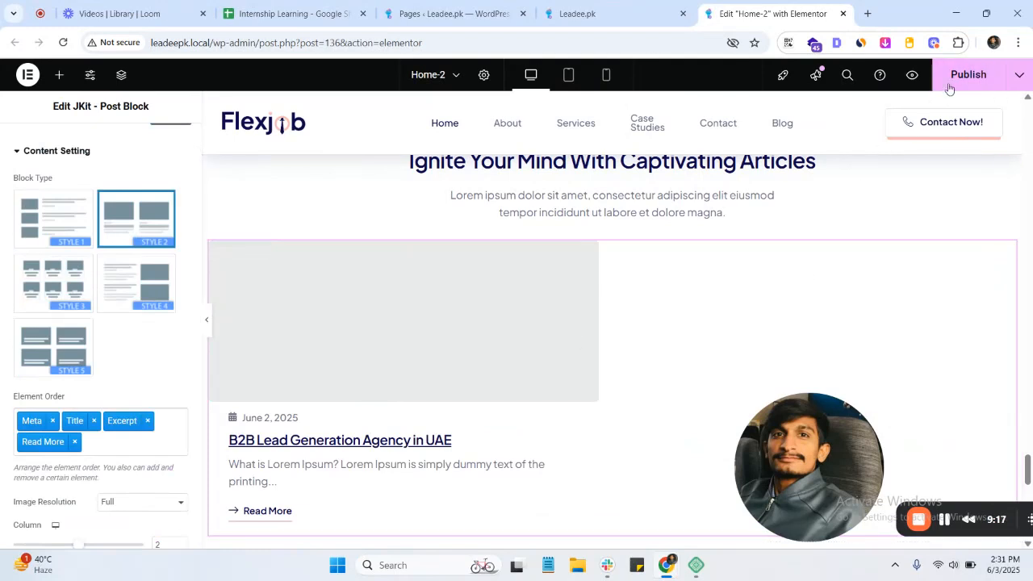
- Set the garden gazebo photo as the featured image of the post "B2B Lead Generation Agency in UAE" and update the post
{"action": "left_click", "coordinate": [440, 6]}
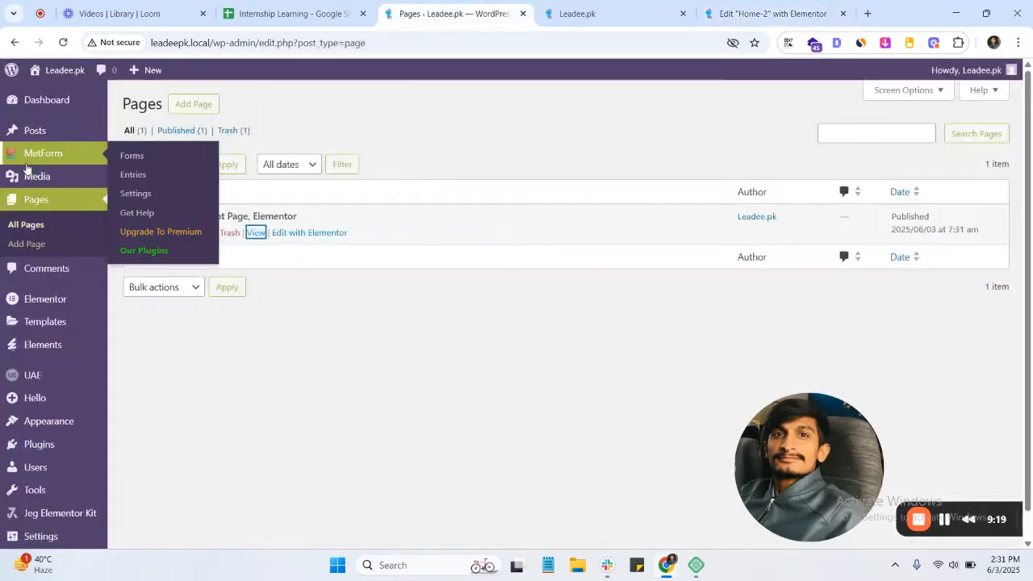
{"action": "mouse_move", "coordinate": [109, 135]}
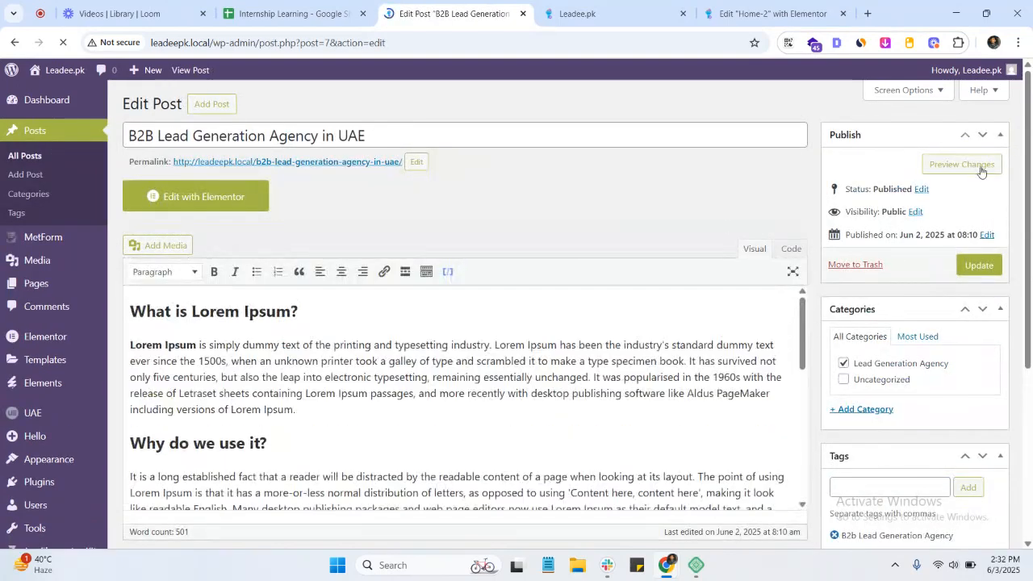
{"action": "scroll", "coordinate": [876, 388], "scroll_direction": "down", "scroll_amount": 3}
{"action": "scroll", "coordinate": [856, 323], "scroll_direction": "down", "scroll_amount": 2}
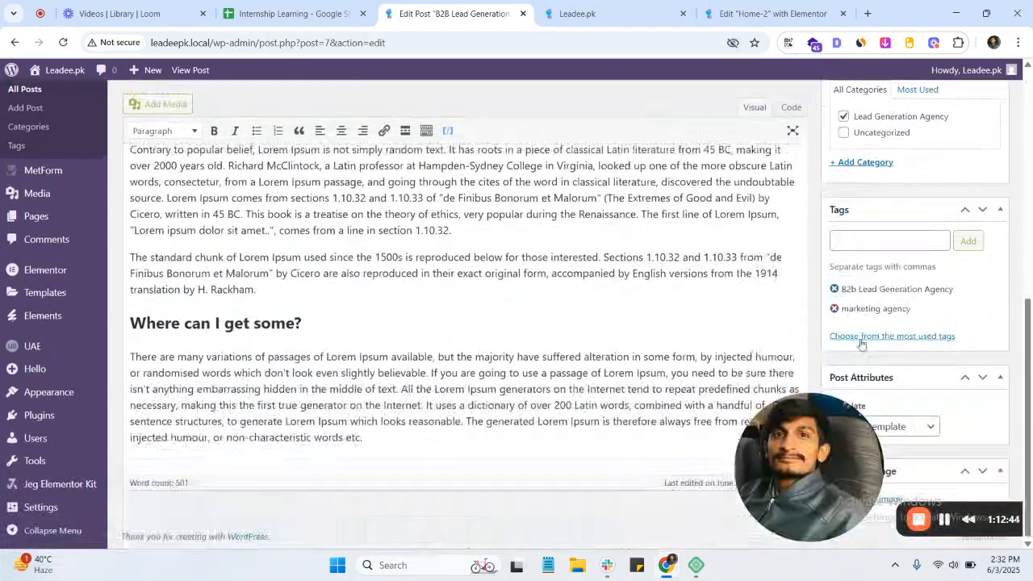
{"action": "left_click_drag", "start_coordinate": [822, 444], "coordinate": [813, 332]}
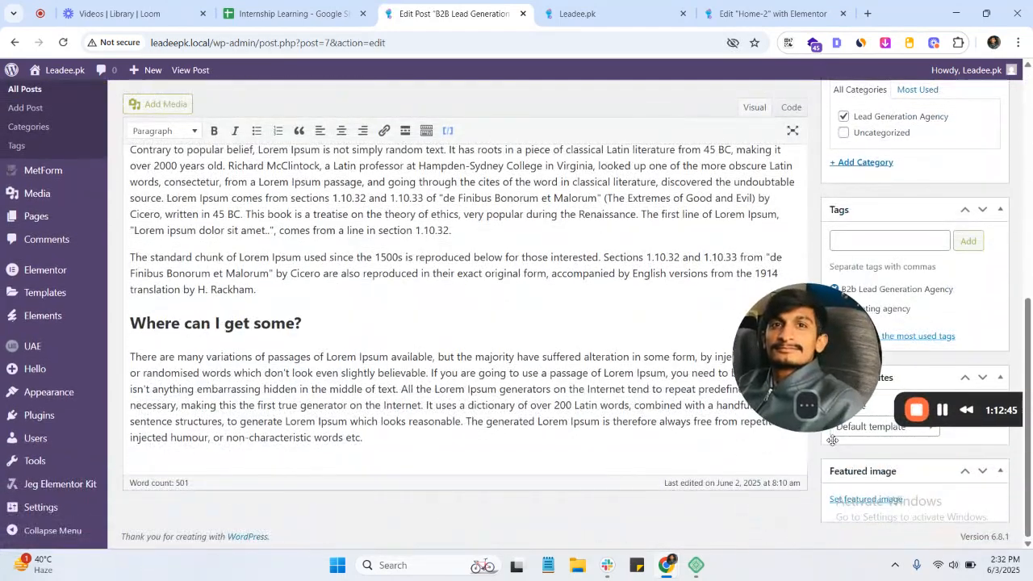
{"action": "left_click", "coordinate": [862, 501]}
{"action": "scroll", "coordinate": [147, 333], "scroll_direction": "down", "scroll_amount": 3}
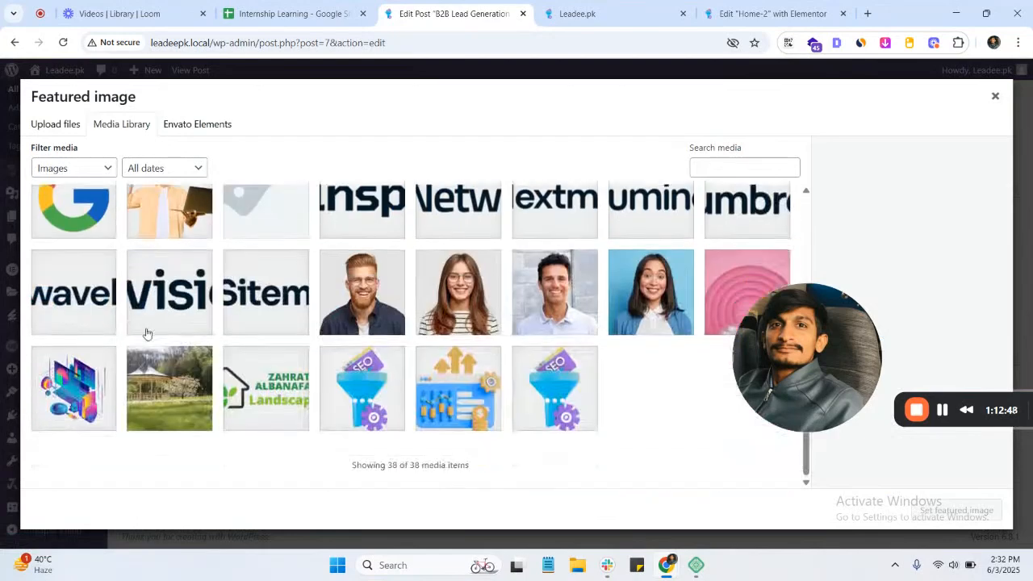
{"action": "left_click", "coordinate": [170, 403]}
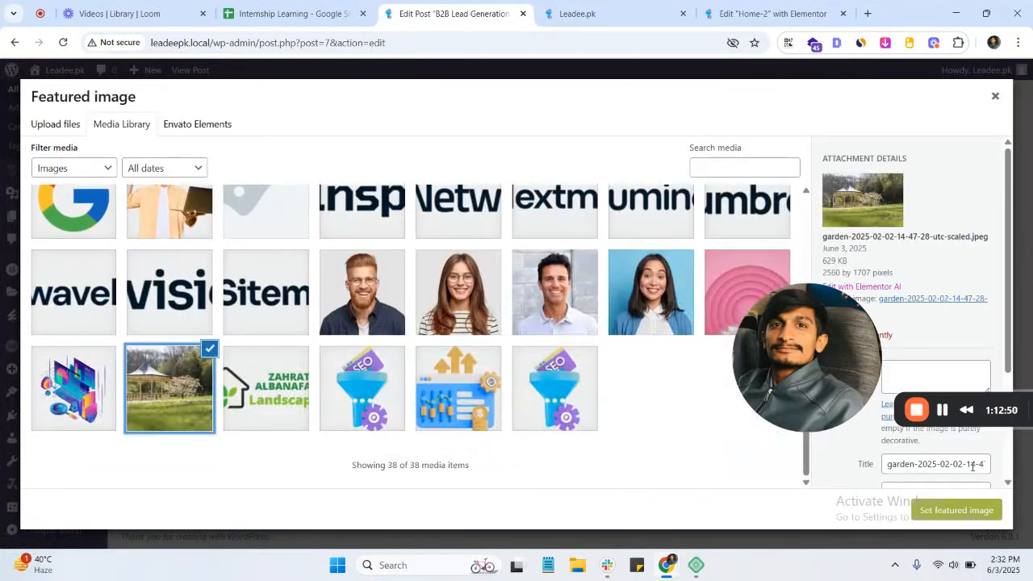
{"action": "left_click", "coordinate": [968, 509]}
{"action": "left_click_drag", "start_coordinate": [808, 342], "coordinate": [940, 456]}
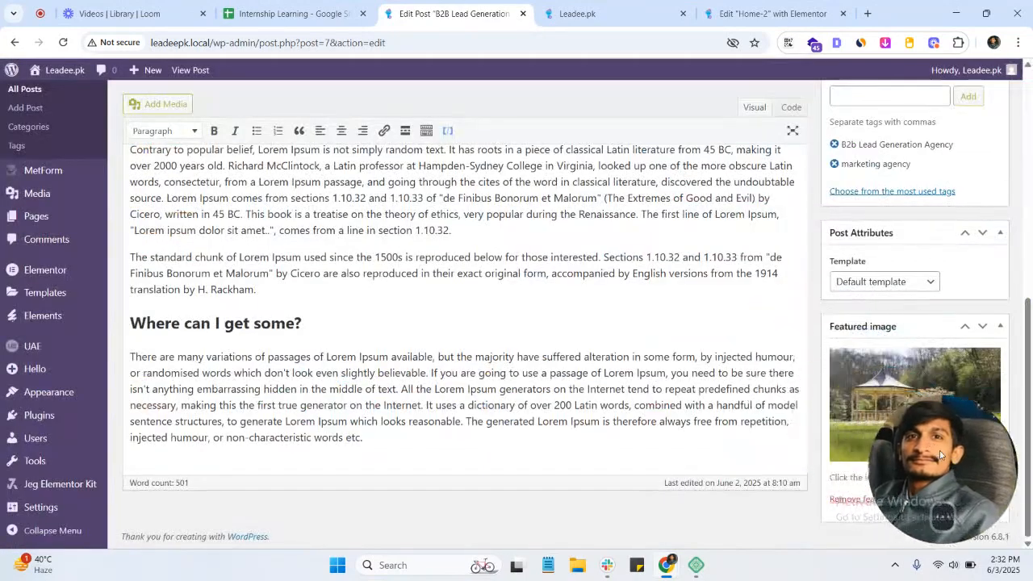
{"action": "scroll", "coordinate": [854, 178], "scroll_direction": "up", "scroll_amount": 10}
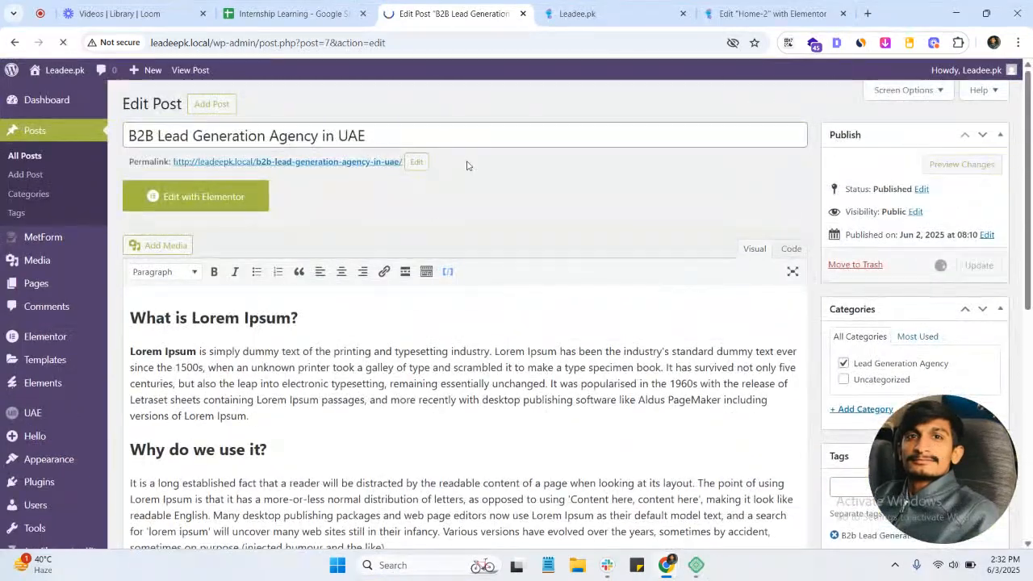
- Examine the blog post card with its featured image in the articles section of the live home page
{"action": "key", "text": "ctrl+Tab"}
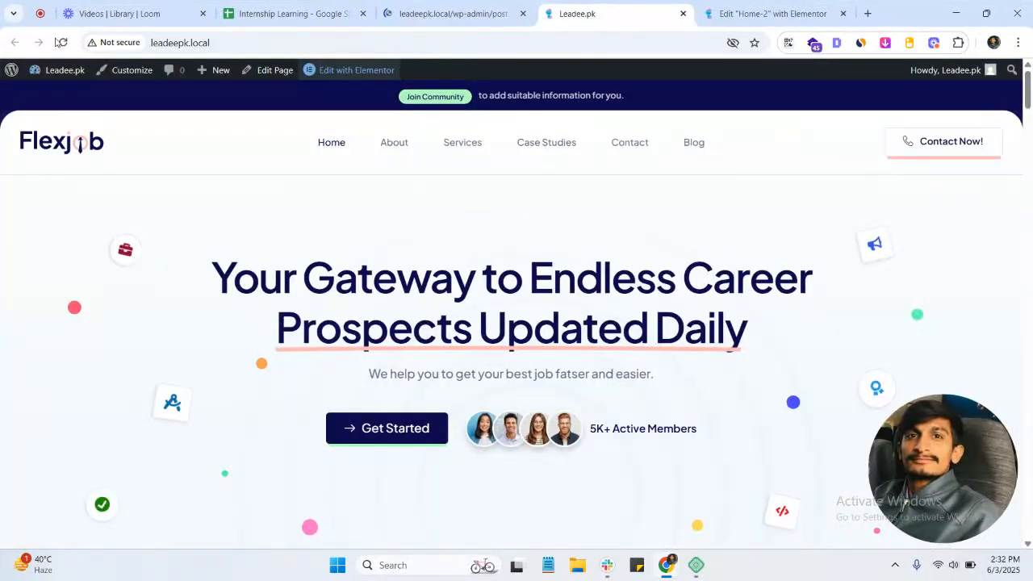
{"action": "key", "text": "ctrl+shift+Tab"}
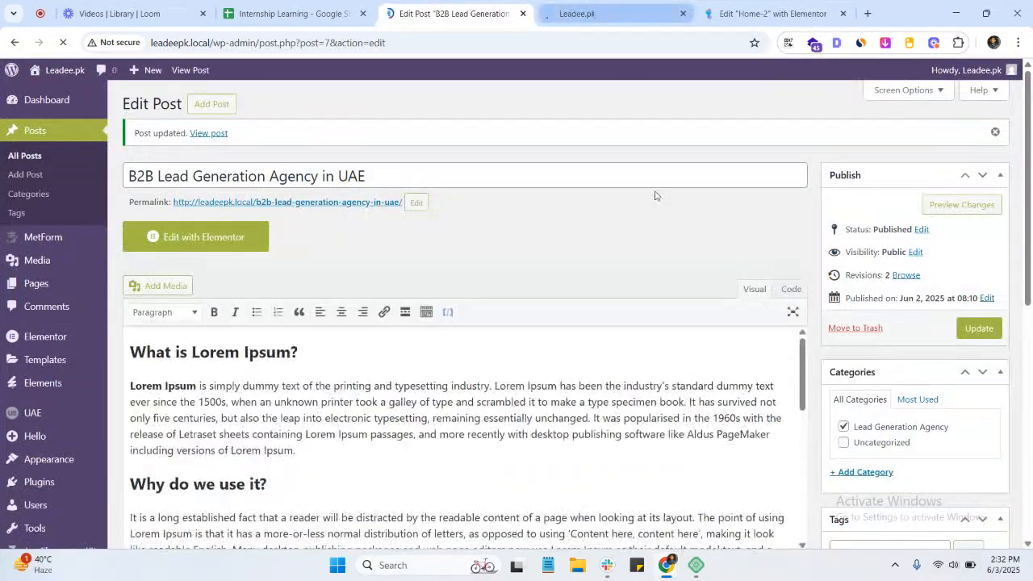
{"action": "left_click", "coordinate": [576, 14]}
{"action": "scroll", "coordinate": [512, 358], "scroll_direction": "down", "scroll_amount": 20}
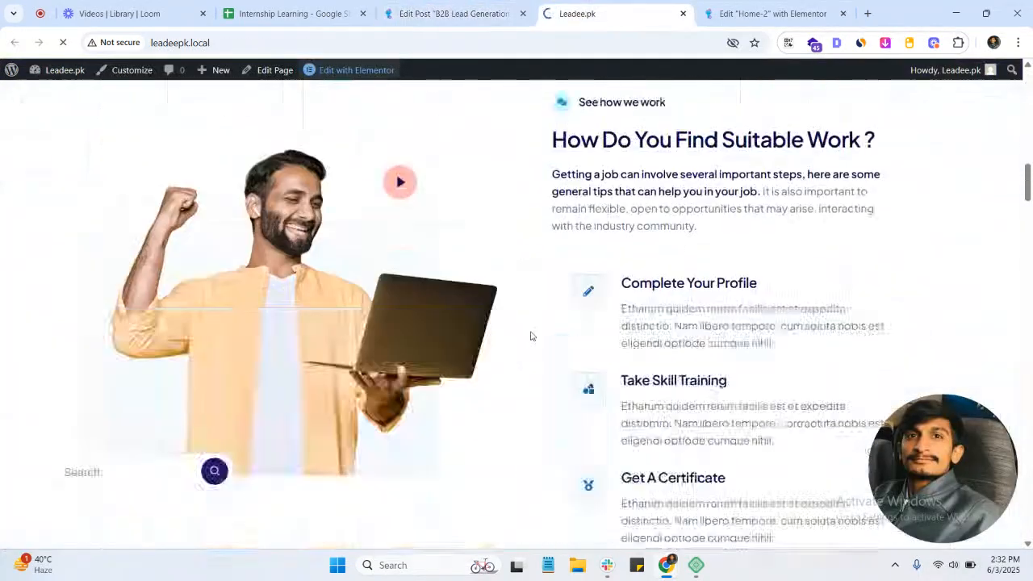
{"action": "scroll", "coordinate": [534, 327], "scroll_direction": "down", "scroll_amount": 5}
{"action": "scroll", "coordinate": [537, 334], "scroll_direction": "up", "scroll_amount": 10}
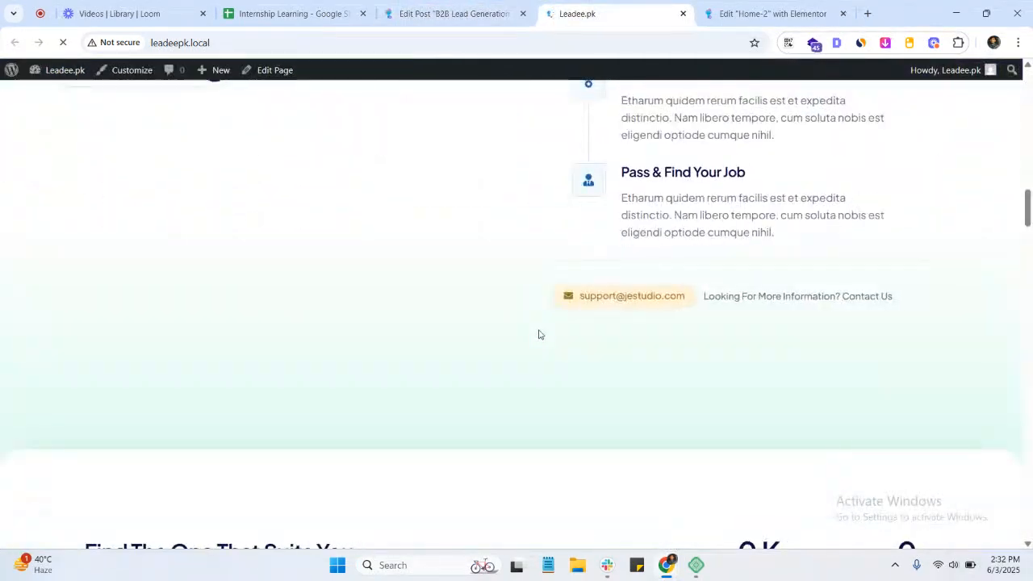
{"action": "scroll", "coordinate": [537, 335], "scroll_direction": "down", "scroll_amount": 8}
{"action": "scroll", "coordinate": [537, 331], "scroll_direction": "down", "scroll_amount": 15}
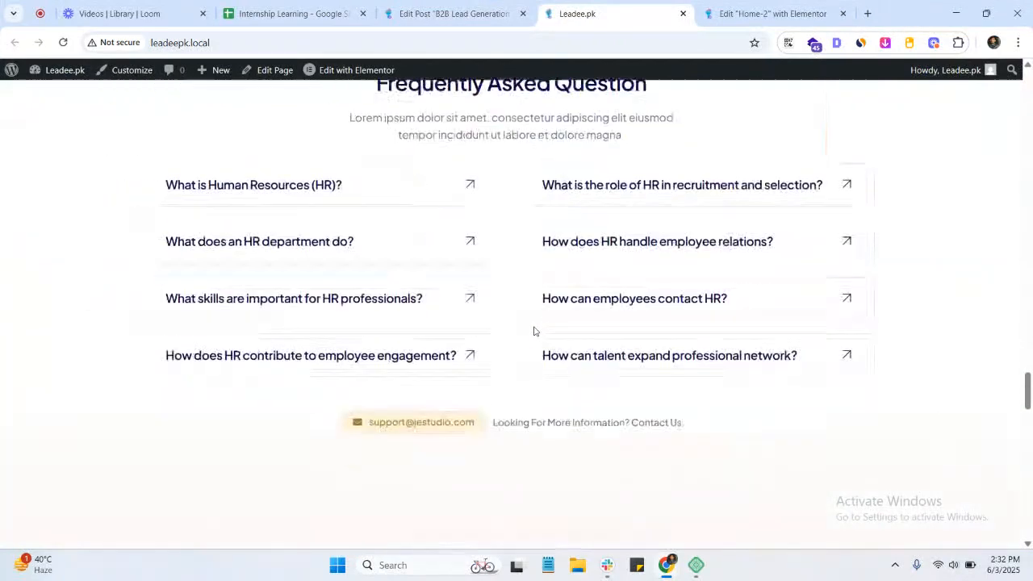
{"action": "scroll", "coordinate": [533, 329], "scroll_direction": "down", "scroll_amount": 4}
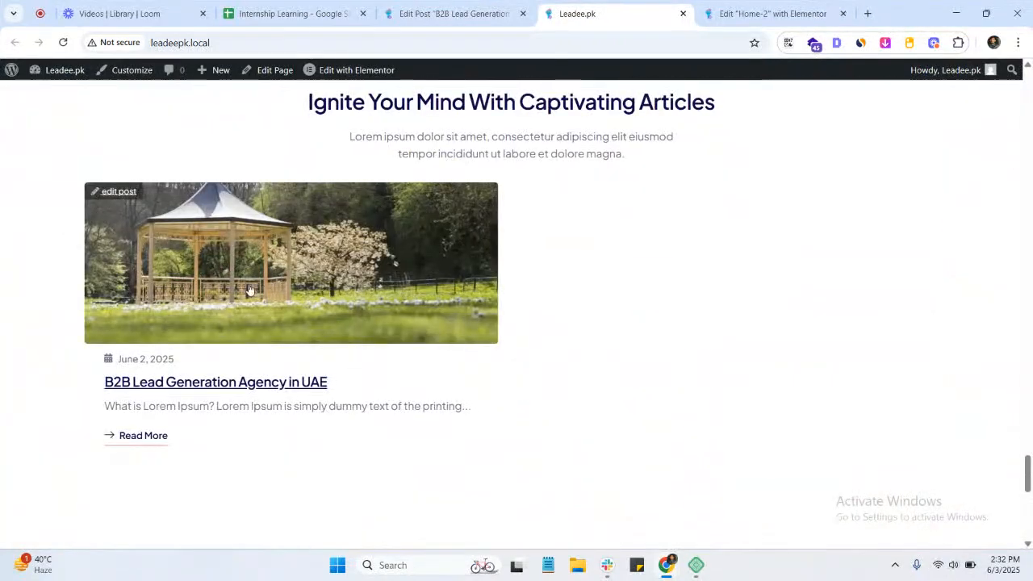
- Return to the Home-2 editor, set the articles post block to block type Style 1 and publish the page
{"action": "left_click", "coordinate": [773, 13]}
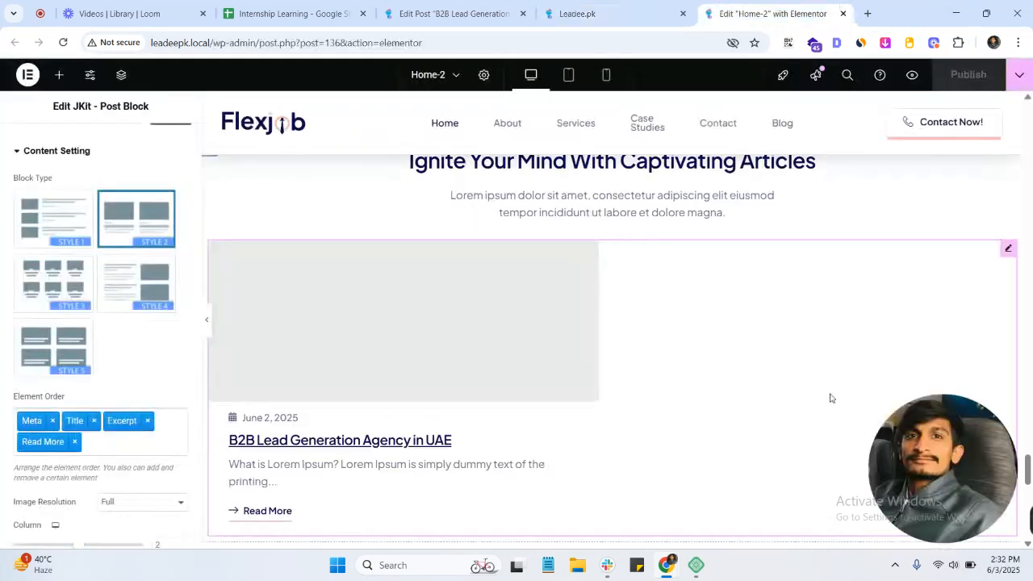
{"action": "scroll", "coordinate": [727, 339], "scroll_direction": "down", "scroll_amount": 4}
{"action": "scroll", "coordinate": [659, 281], "scroll_direction": "up", "scroll_amount": 3}
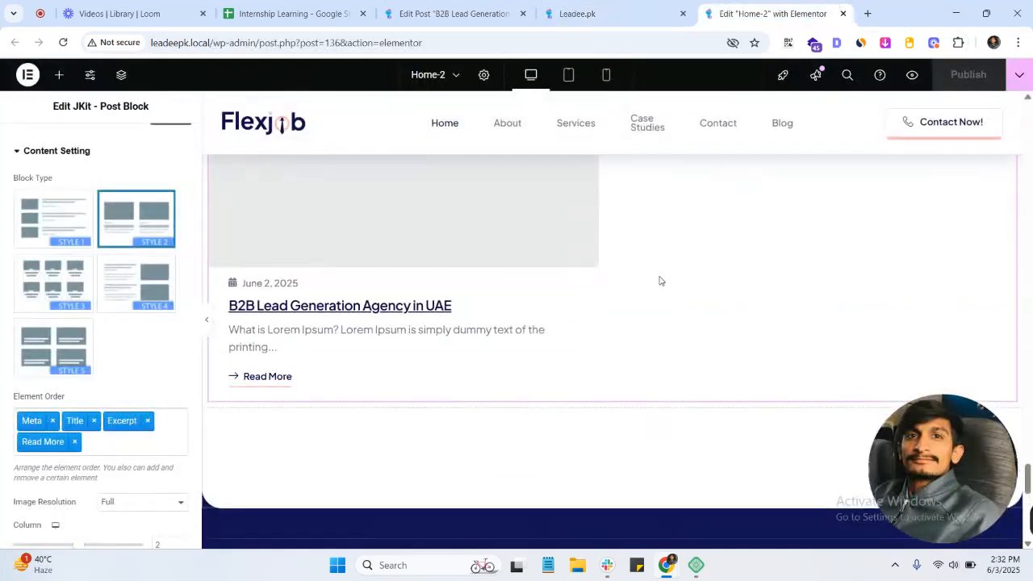
{"action": "left_click", "coordinate": [53, 237]}
{"action": "left_click", "coordinate": [984, 72]}
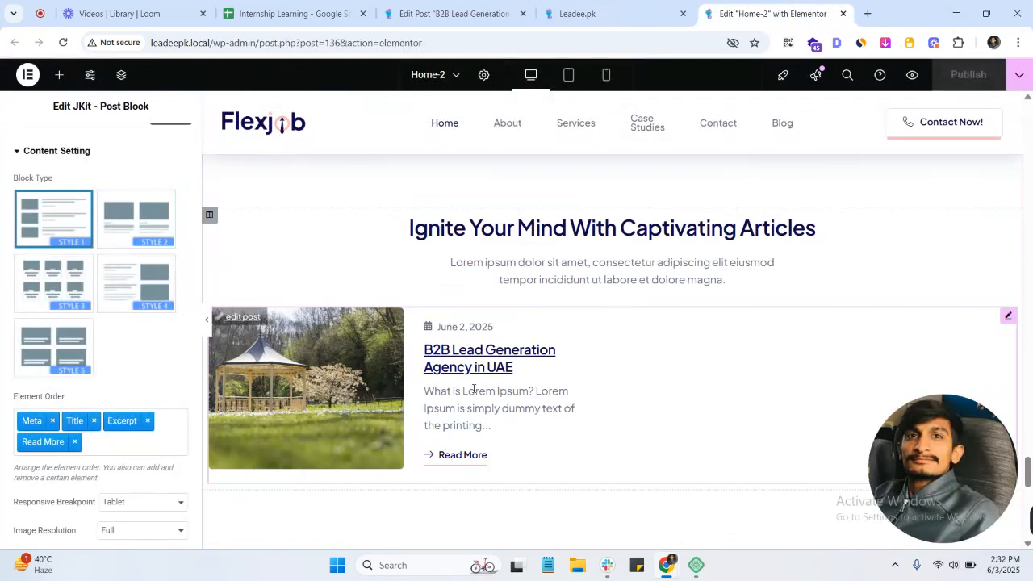
- Search the Elementor widgets for "post" and look through the available post widgets
{"action": "scroll", "coordinate": [637, 386], "scroll_direction": "up", "scroll_amount": 3}
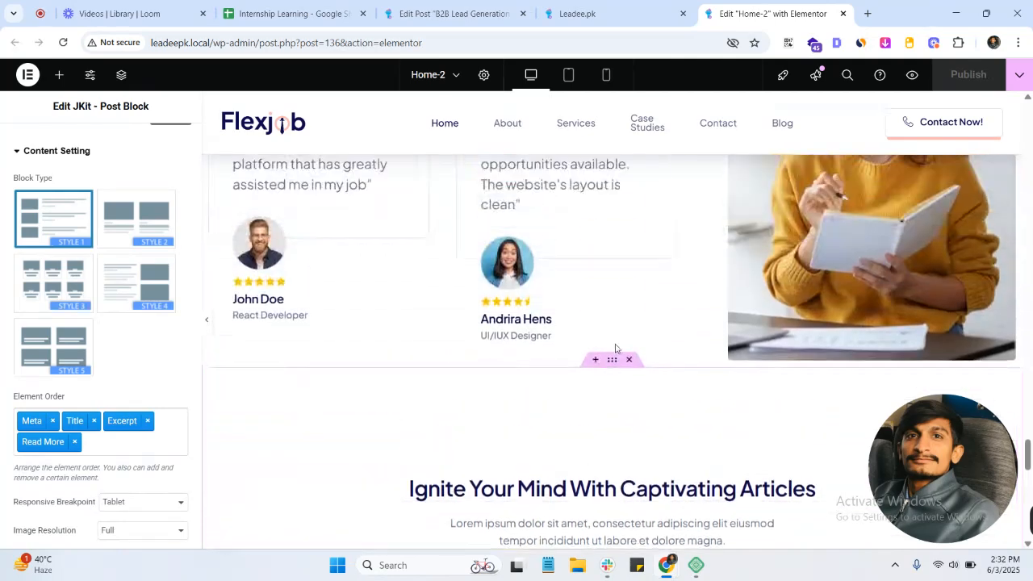
{"action": "scroll", "coordinate": [613, 350], "scroll_direction": "down", "scroll_amount": 4}
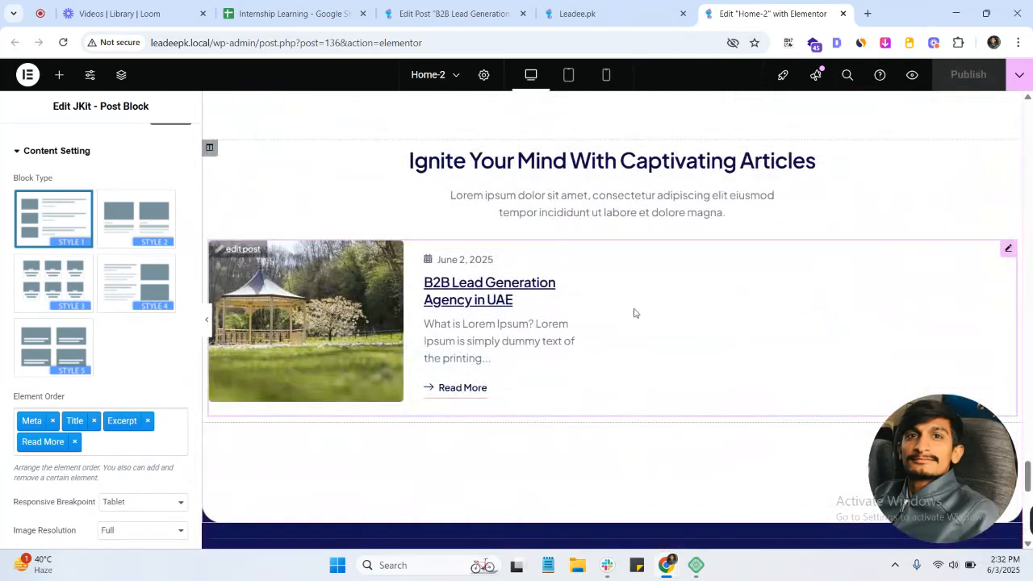
{"action": "scroll", "coordinate": [29, 171], "scroll_direction": "up", "scroll_amount": 2}
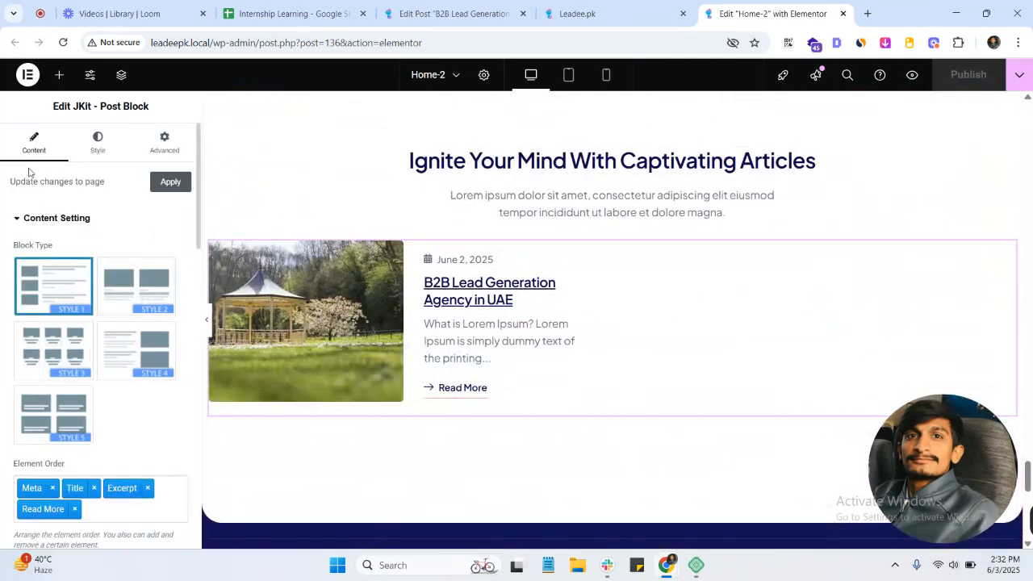
{"action": "left_click", "coordinate": [34, 218]}
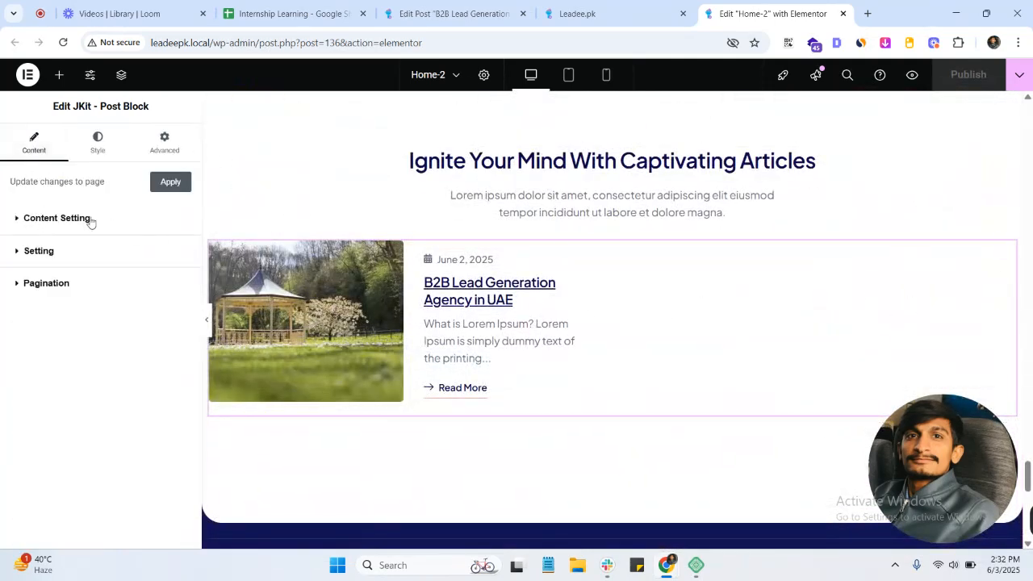
{"action": "left_click", "coordinate": [59, 75]}
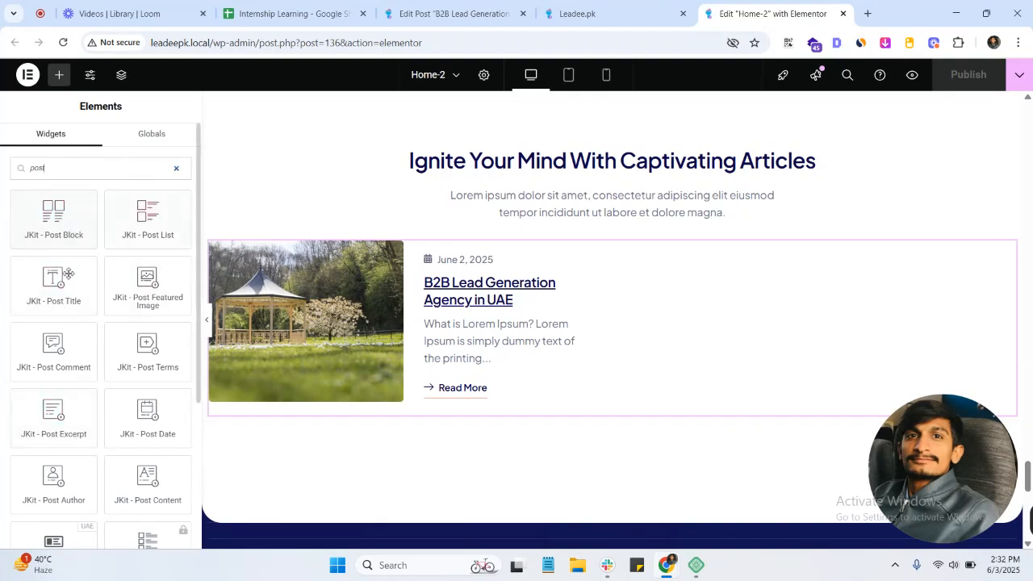
{"action": "scroll", "coordinate": [85, 355], "scroll_direction": "down", "scroll_amount": 2}
{"action": "scroll", "coordinate": [91, 428], "scroll_direction": "down", "scroll_amount": 1}
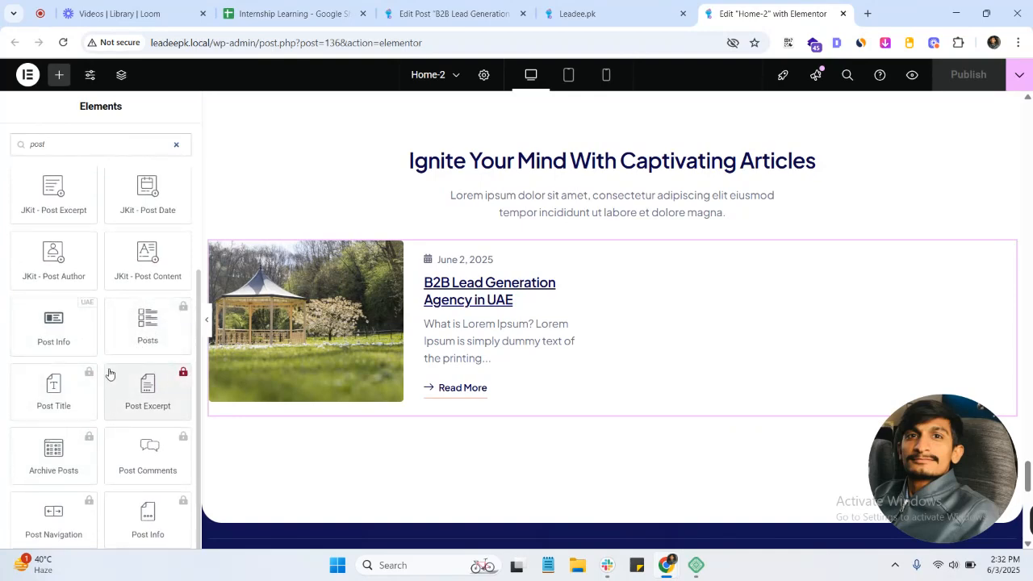
- Check the availability of the Posts widget, dismiss its upgrade notice and clear the widget search
{"action": "left_click", "coordinate": [146, 325]}
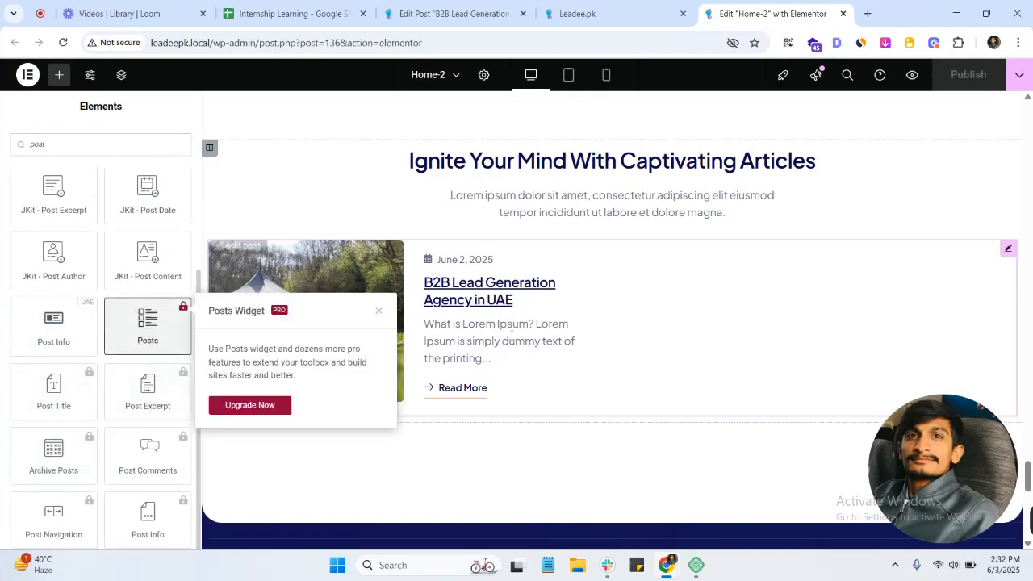
{"action": "left_click", "coordinate": [380, 311]}
{"action": "scroll", "coordinate": [100, 344], "scroll_direction": "up", "scroll_amount": 3}
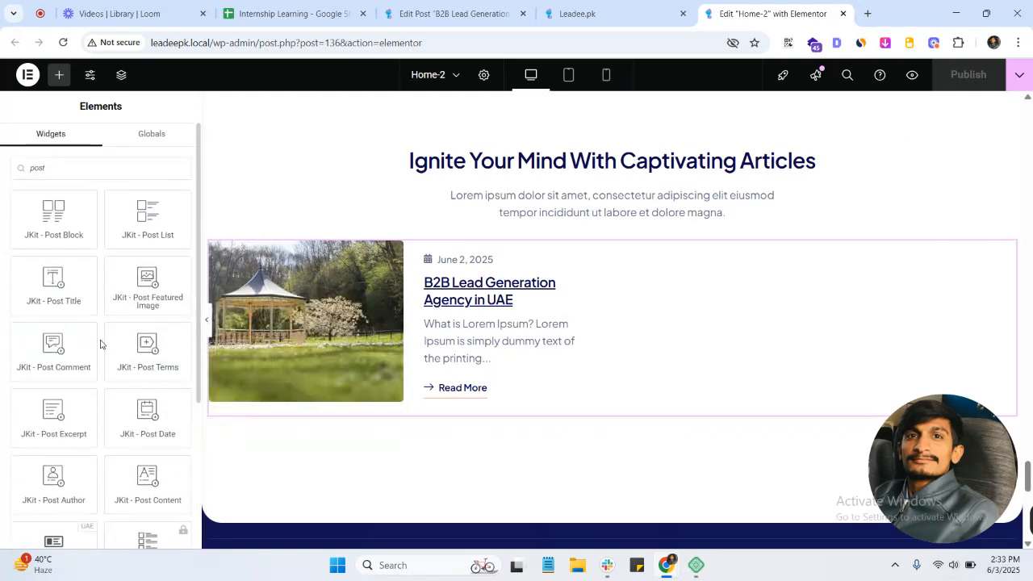
{"action": "key", "text": "BackSpace"}
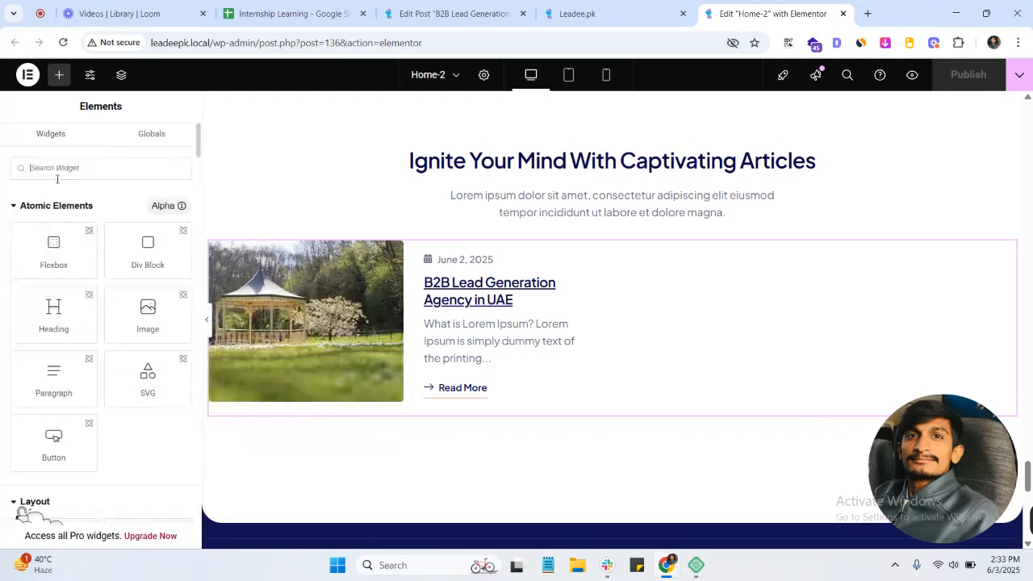
- Browse the full Elementor widget list, including the WordPress and Jeg Elementor Kit groups, for a suitable articles widget
{"action": "scroll", "coordinate": [24, 371], "scroll_direction": "down", "scroll_amount": 15}
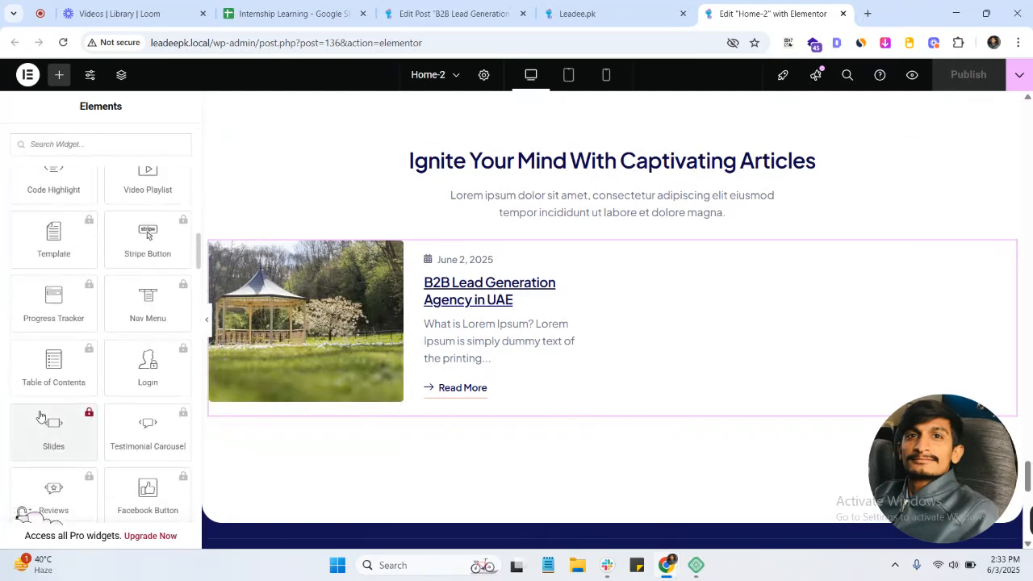
{"action": "scroll", "coordinate": [71, 404], "scroll_direction": "down", "scroll_amount": 15}
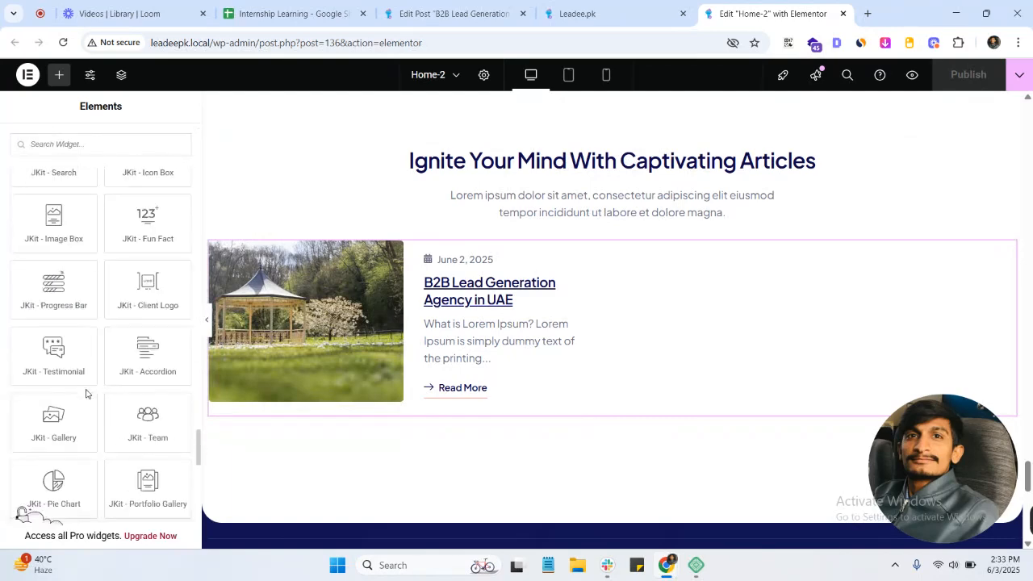
{"action": "scroll", "coordinate": [86, 385], "scroll_direction": "down", "scroll_amount": 3}
{"action": "scroll", "coordinate": [81, 353], "scroll_direction": "up", "scroll_amount": 4}
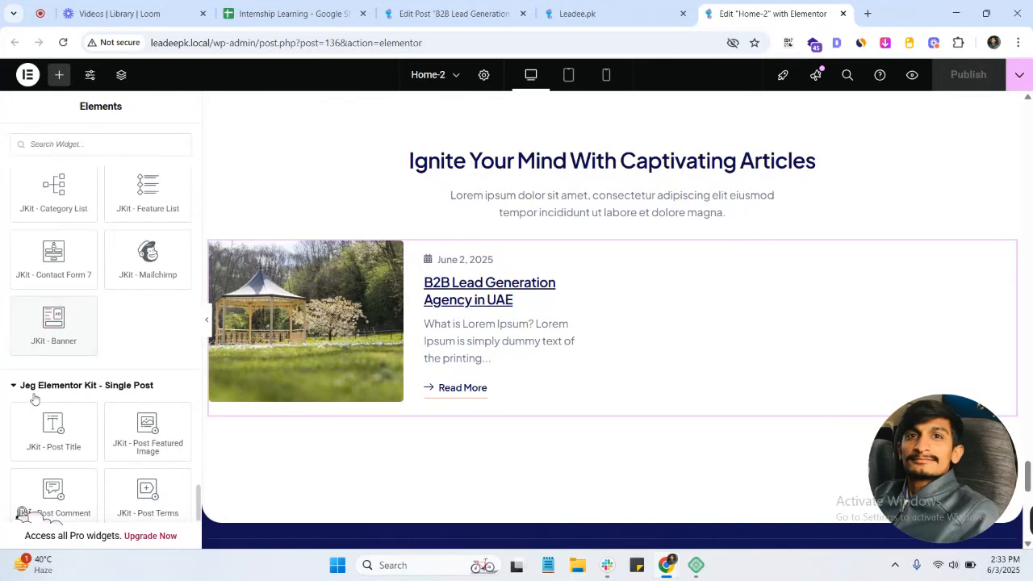
{"action": "scroll", "coordinate": [33, 397], "scroll_direction": "down", "scroll_amount": 4}
{"action": "scroll", "coordinate": [35, 381], "scroll_direction": "up", "scroll_amount": 10}
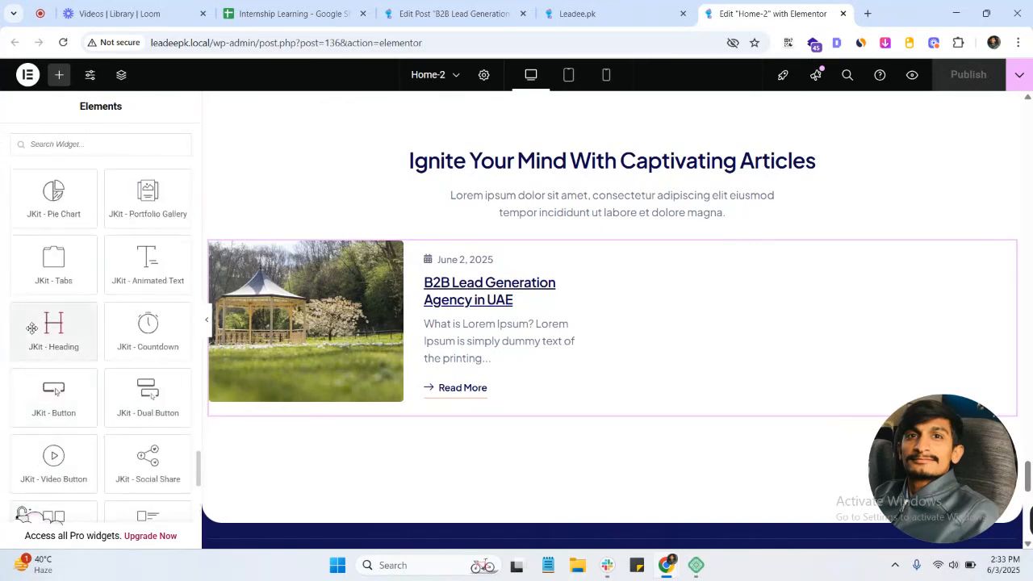
{"action": "scroll", "coordinate": [47, 327], "scroll_direction": "up", "scroll_amount": 6}
{"action": "scroll", "coordinate": [69, 357], "scroll_direction": "down", "scroll_amount": 4}
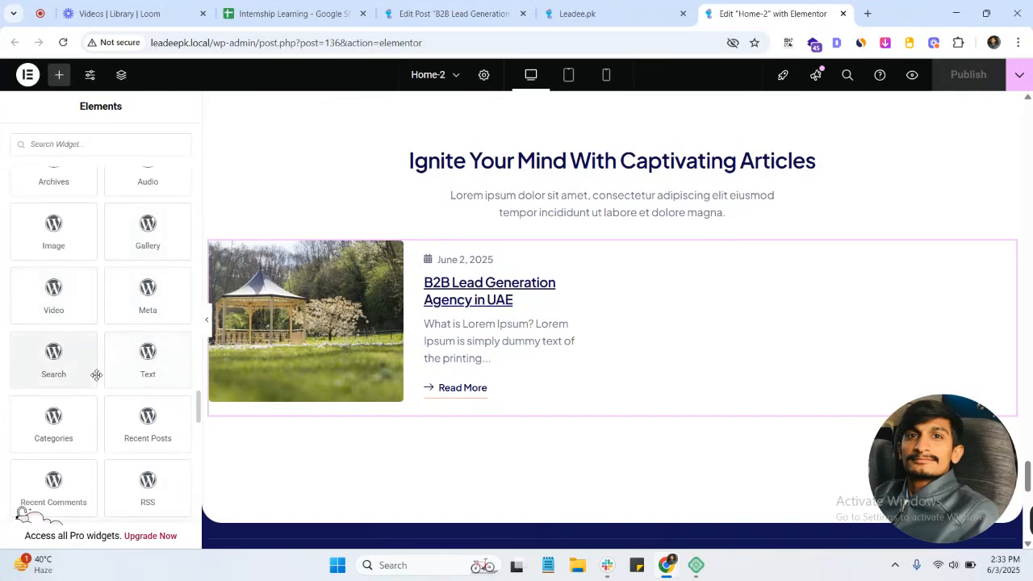
{"action": "scroll", "coordinate": [94, 374], "scroll_direction": "down", "scroll_amount": 3}
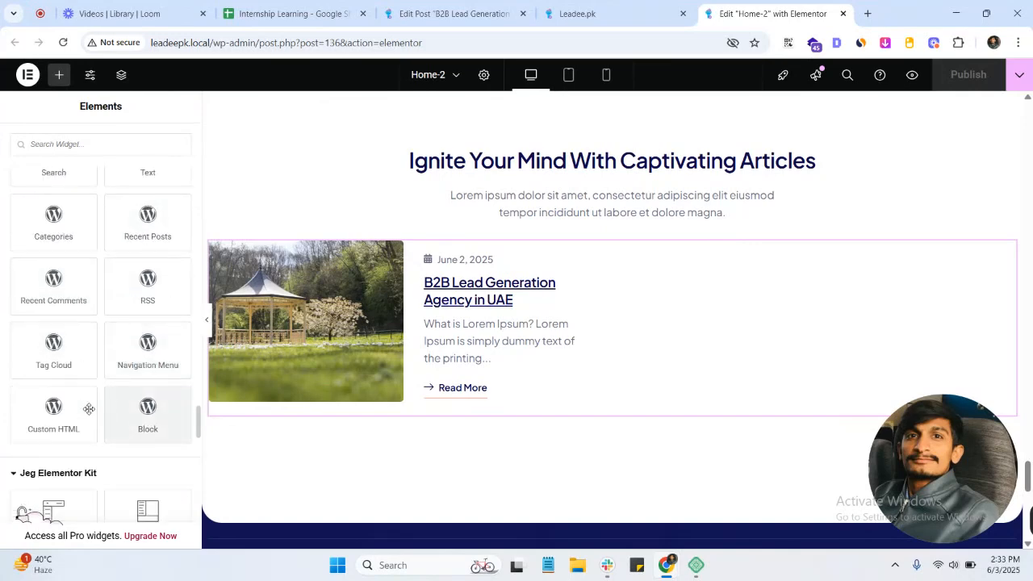
{"action": "scroll", "coordinate": [87, 408], "scroll_direction": "up", "scroll_amount": 5}
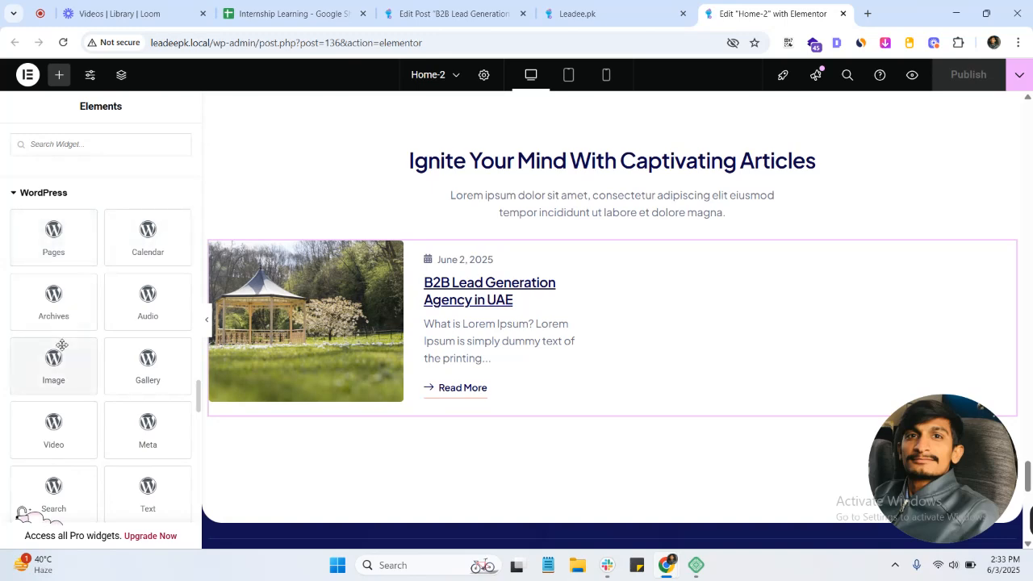
{"action": "scroll", "coordinate": [84, 417], "scroll_direction": "down", "scroll_amount": 2}
{"action": "scroll", "coordinate": [53, 347], "scroll_direction": "up", "scroll_amount": 1}
- Try an Archives widget above the articles post block and delete it again
{"action": "left_click_drag", "start_coordinate": [51, 242], "coordinate": [604, 303]}
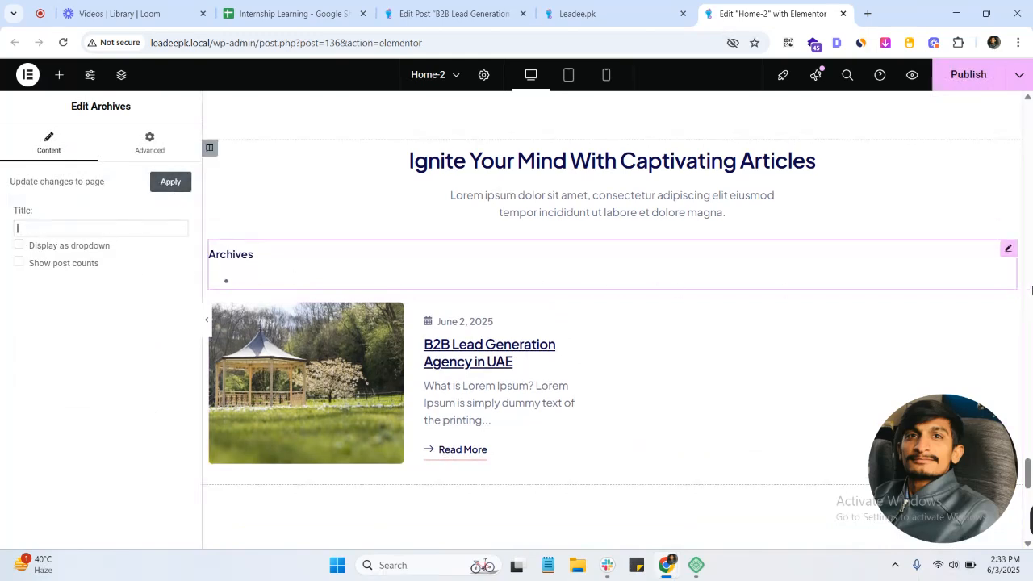
{"action": "right_click", "coordinate": [1012, 253]}
{"action": "left_click_drag", "start_coordinate": [936, 468], "coordinate": [929, 355]}
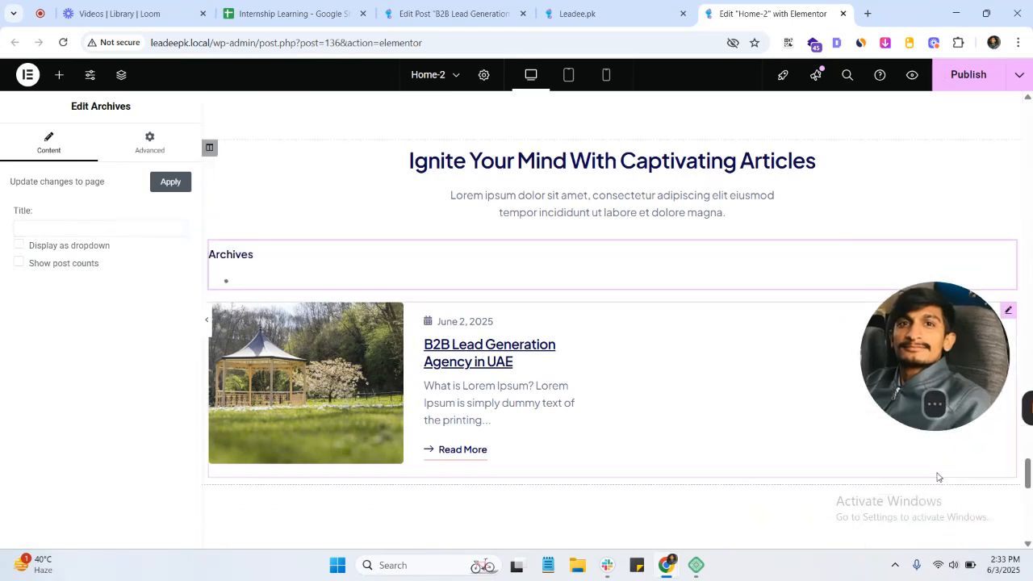
{"action": "right_click", "coordinate": [988, 250]}
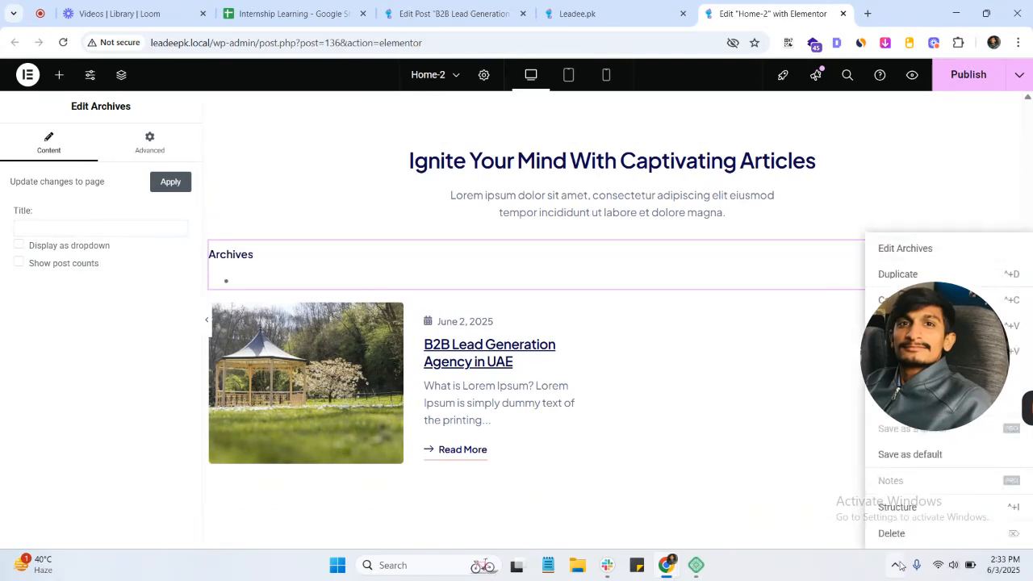
{"action": "left_click", "coordinate": [892, 534]}
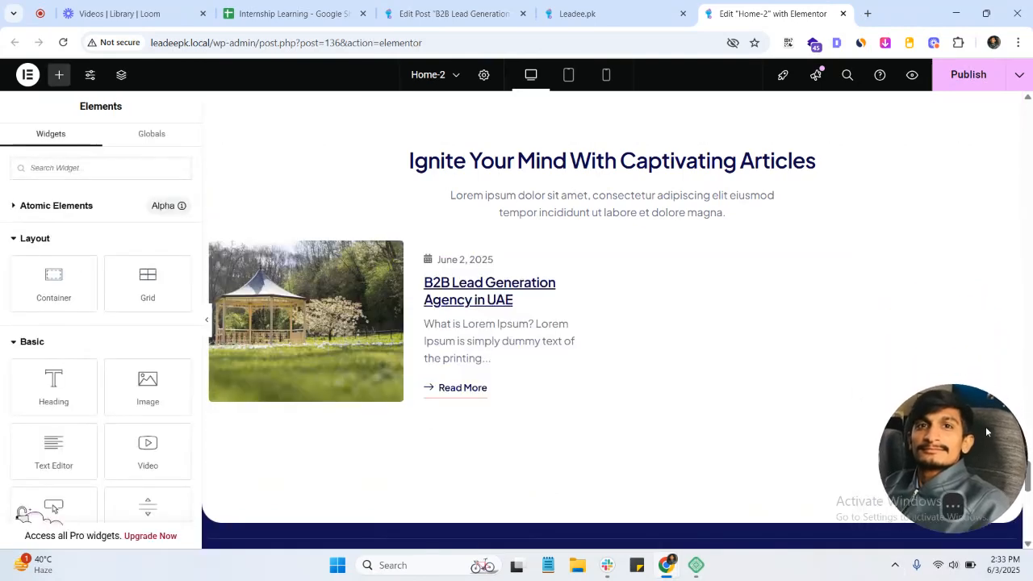
{"action": "left_click_drag", "start_coordinate": [986, 430], "coordinate": [980, 414]}
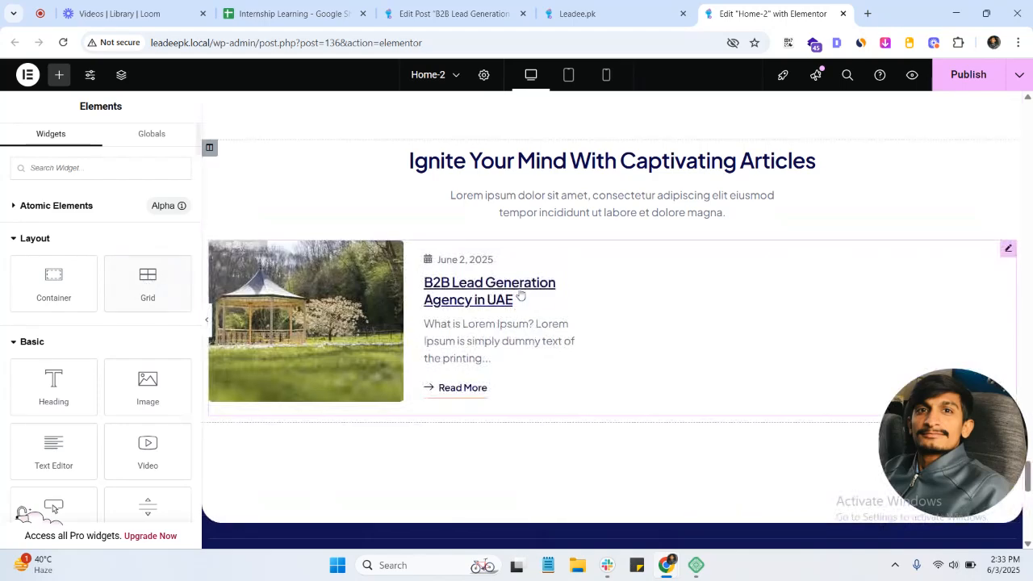
- Try the Mobile responsive breakpoint on the articles post block and return it to Tablet
{"action": "left_click", "coordinate": [617, 317]}
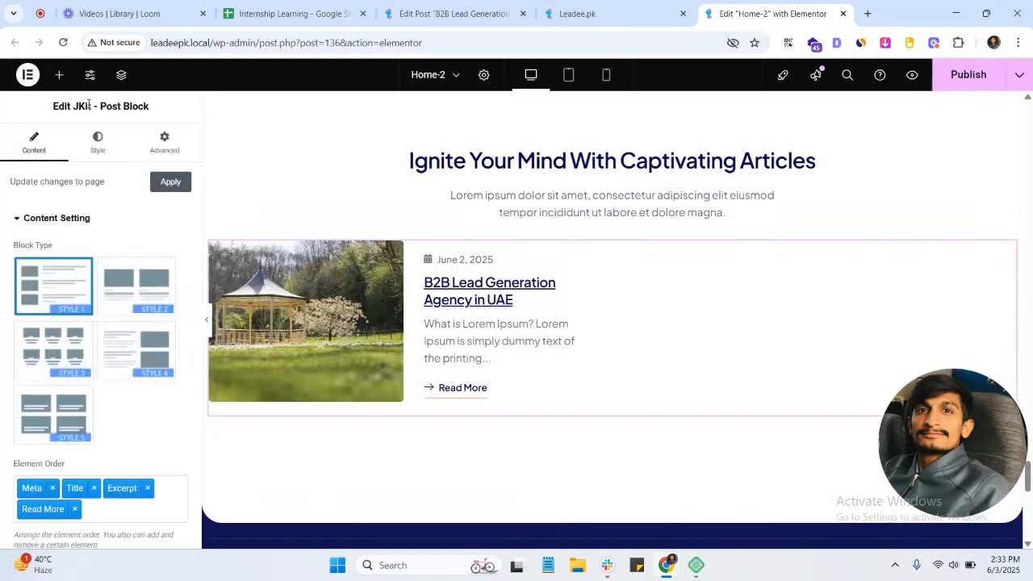
{"action": "scroll", "coordinate": [80, 390], "scroll_direction": "down", "scroll_amount": 3}
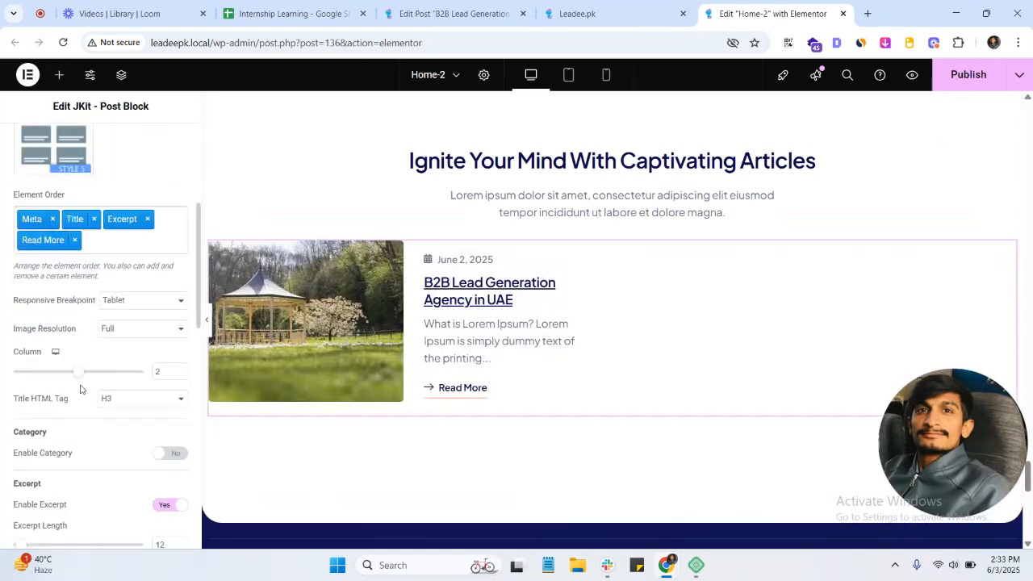
{"action": "left_click", "coordinate": [156, 300]}
{"action": "left_click", "coordinate": [129, 333]}
{"action": "left_click", "coordinate": [135, 299]}
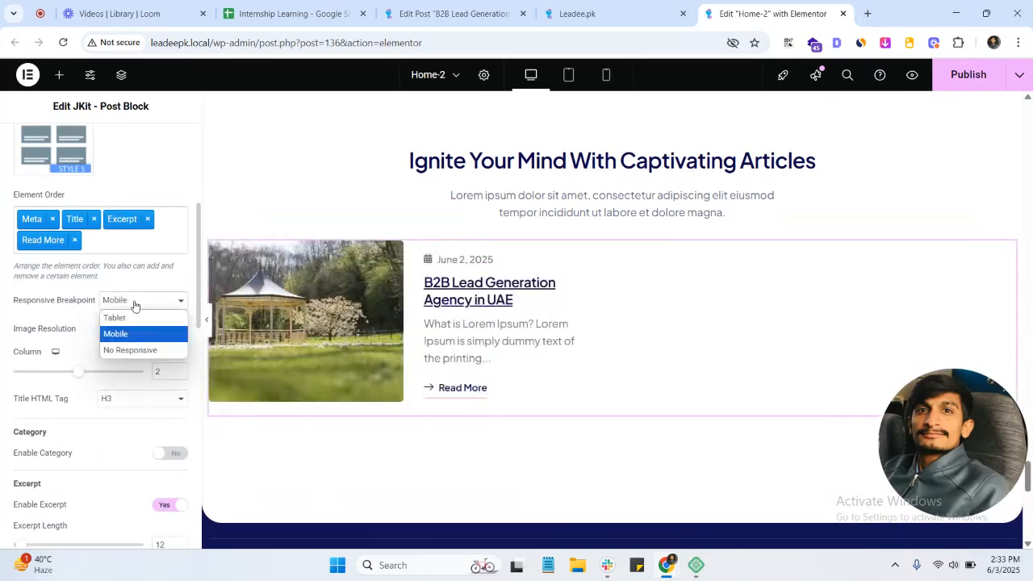
{"action": "left_click", "coordinate": [115, 318]}
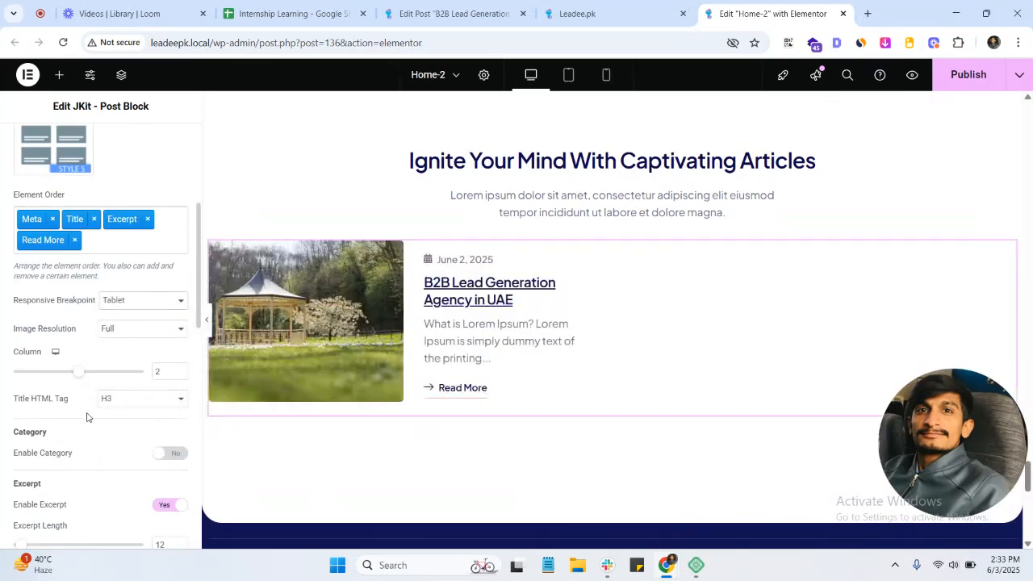
- Disable the excerpt in the articles post block, trying the category label but leaving it turned off
{"action": "scroll", "coordinate": [87, 417], "scroll_direction": "down", "scroll_amount": 2}
{"action": "left_click", "coordinate": [167, 321]}
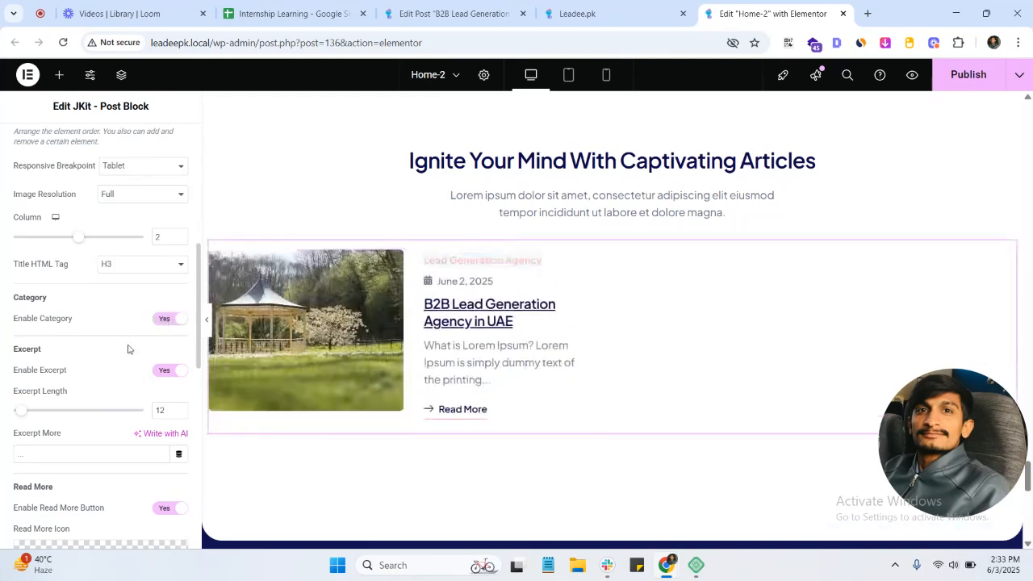
{"action": "left_click", "coordinate": [160, 321]}
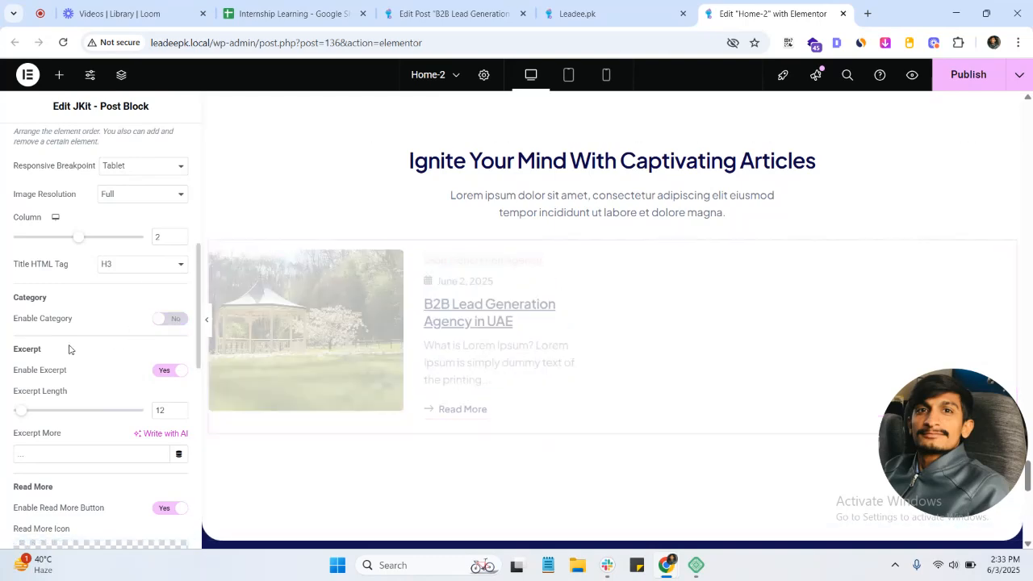
{"action": "left_click", "coordinate": [164, 370]}
{"action": "left_click", "coordinate": [166, 320]}
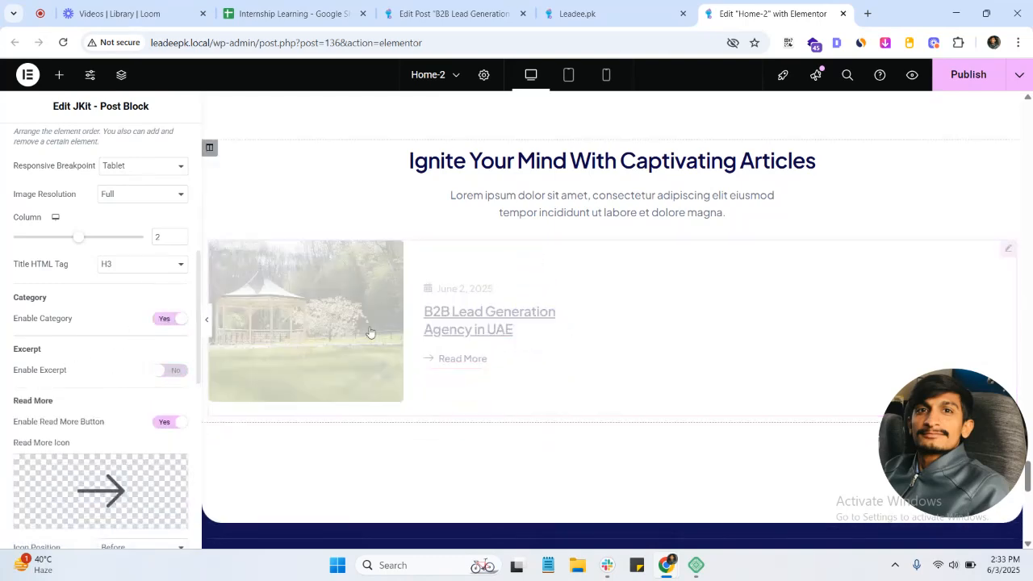
{"action": "left_click", "coordinate": [171, 322]}
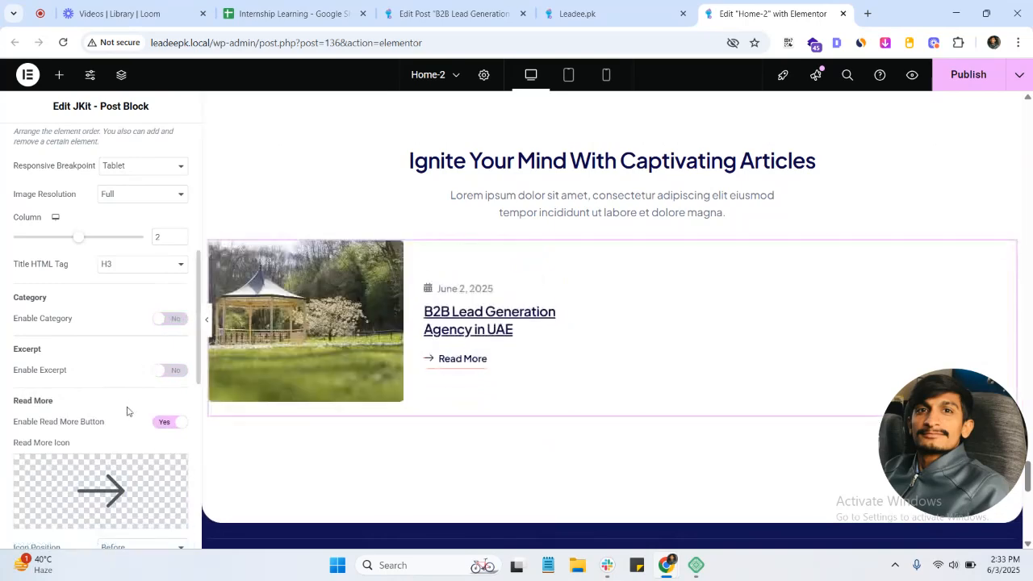
- Turn off the post meta date in the articles post block
{"action": "scroll", "coordinate": [113, 315], "scroll_direction": "down", "scroll_amount": 5}
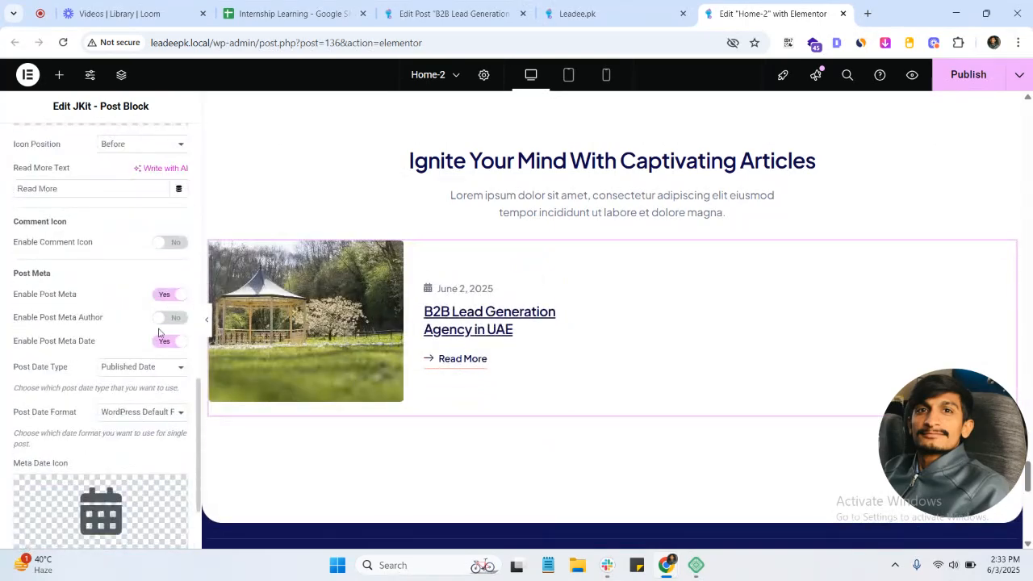
{"action": "left_click", "coordinate": [166, 344]}
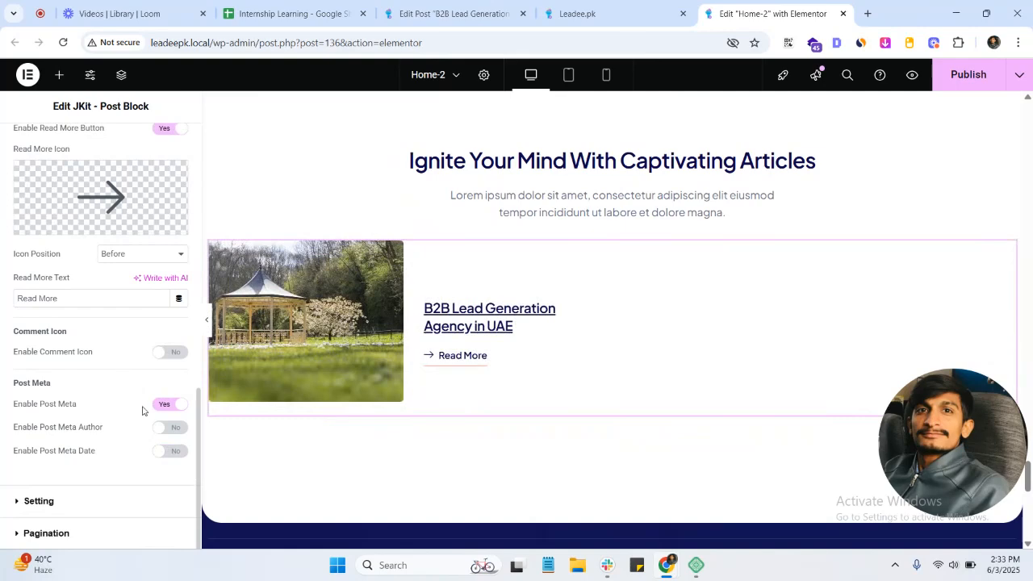
{"action": "left_click", "coordinate": [169, 451]}
{"action": "scroll", "coordinate": [123, 398], "scroll_direction": "down", "scroll_amount": 2}
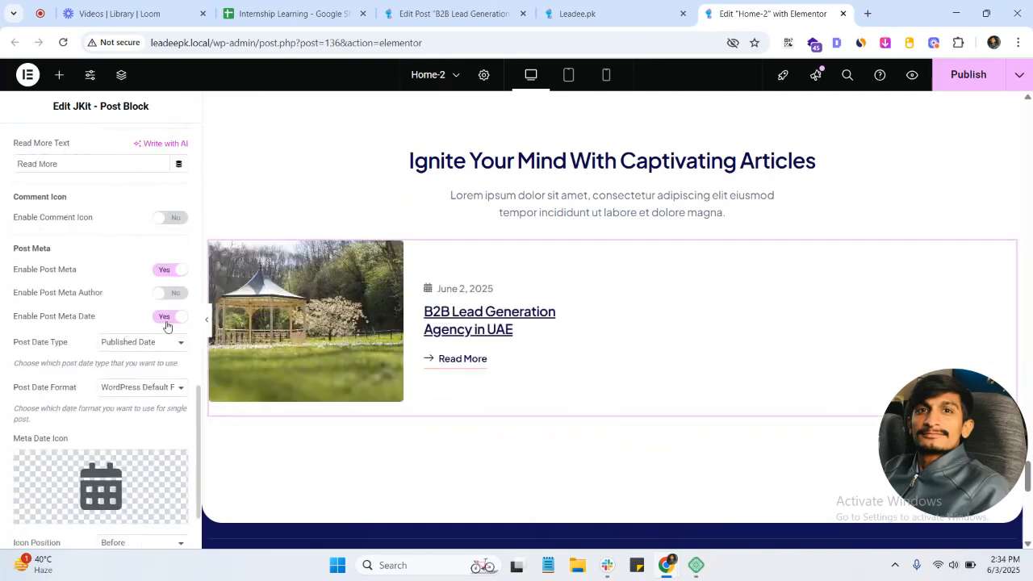
{"action": "left_click", "coordinate": [166, 323]}
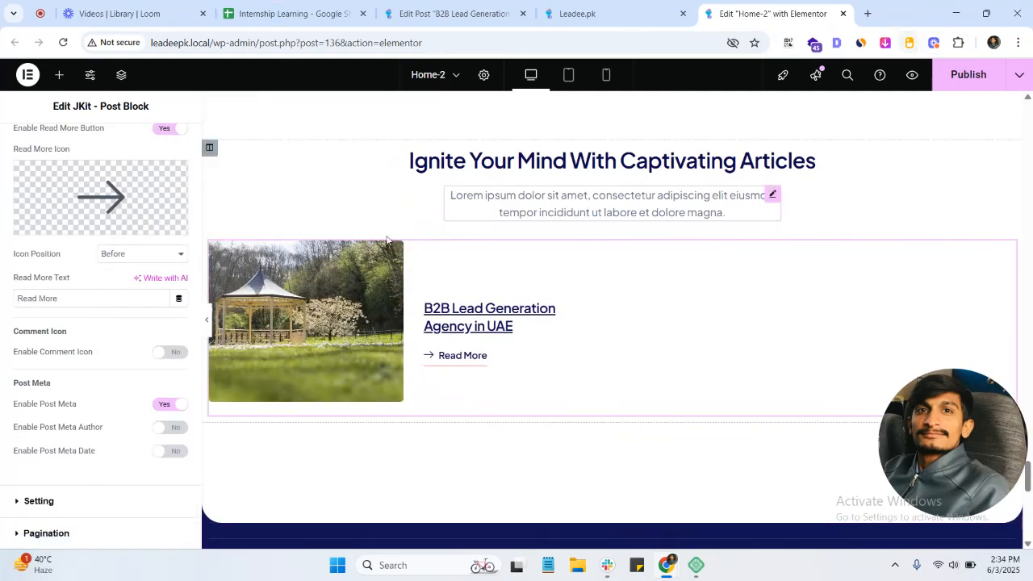
- Return to the hero section of the page, narrow the widget settings area and publish the changes
{"action": "scroll", "coordinate": [623, 287], "scroll_direction": "up", "scroll_amount": 5}
{"action": "scroll", "coordinate": [623, 287], "scroll_direction": "up", "scroll_amount": 10}
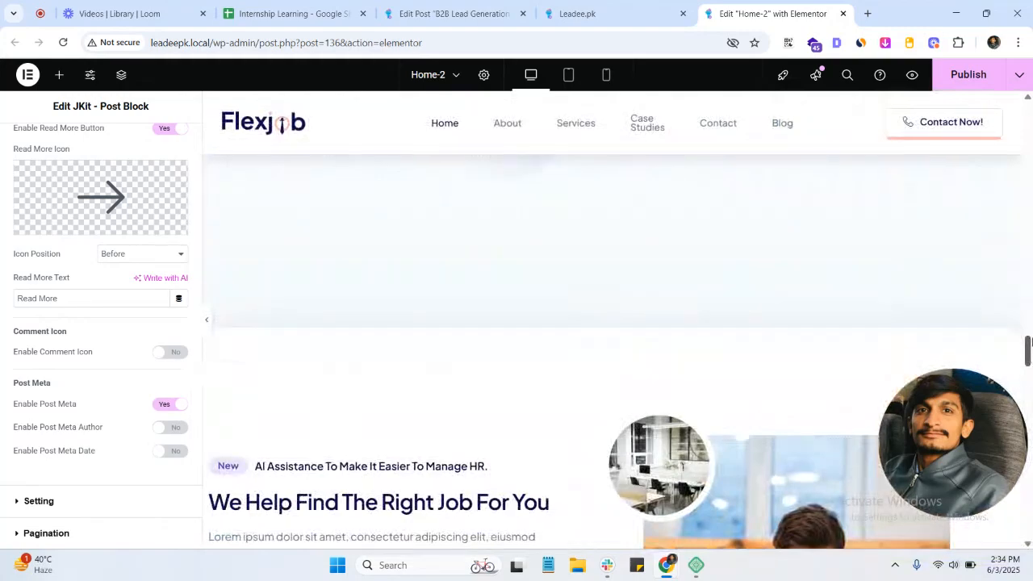
{"action": "left_click_drag", "start_coordinate": [1031, 342], "coordinate": [1031, 108]}
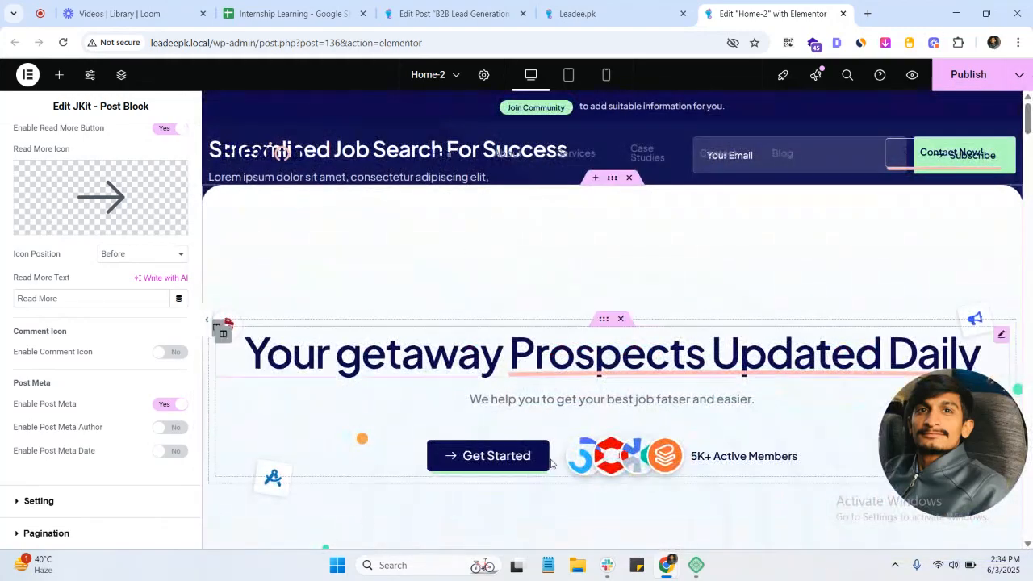
{"action": "scroll", "coordinate": [594, 385], "scroll_direction": "down", "scroll_amount": 2}
{"action": "scroll", "coordinate": [594, 382], "scroll_direction": "up", "scroll_amount": 2}
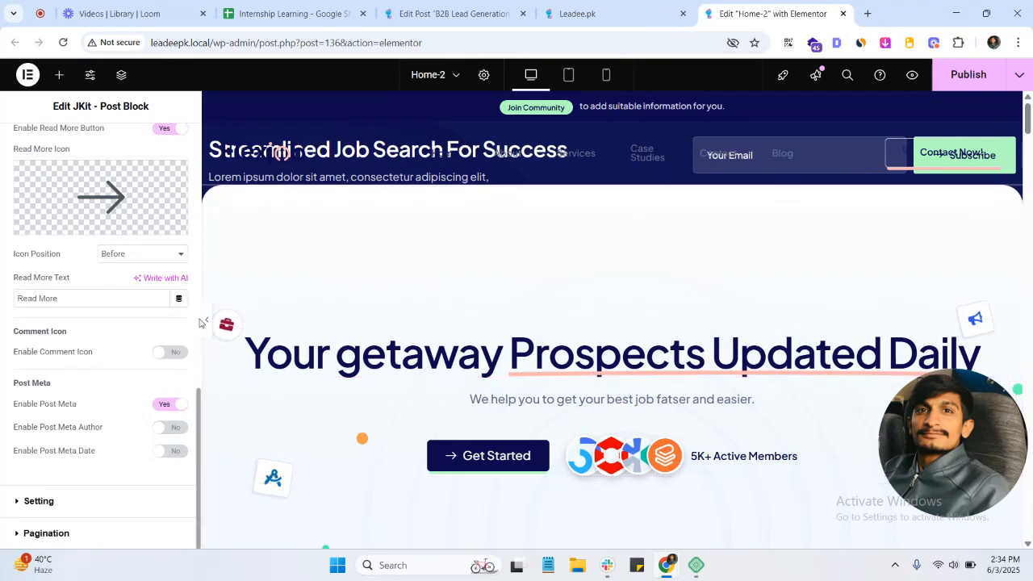
{"action": "left_click_drag", "start_coordinate": [203, 321], "coordinate": [122, 313]}
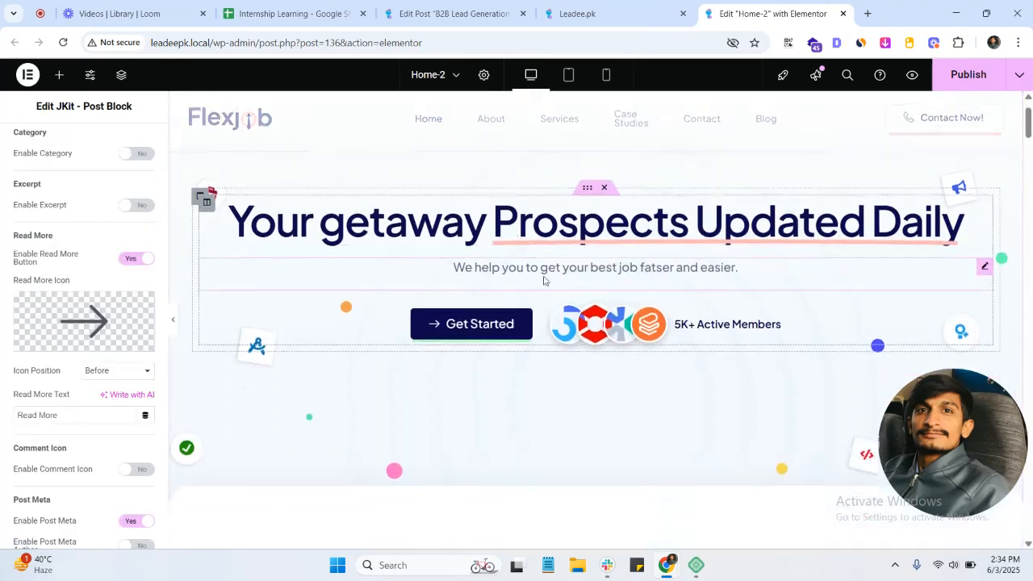
{"action": "left_click", "coordinate": [968, 75]}
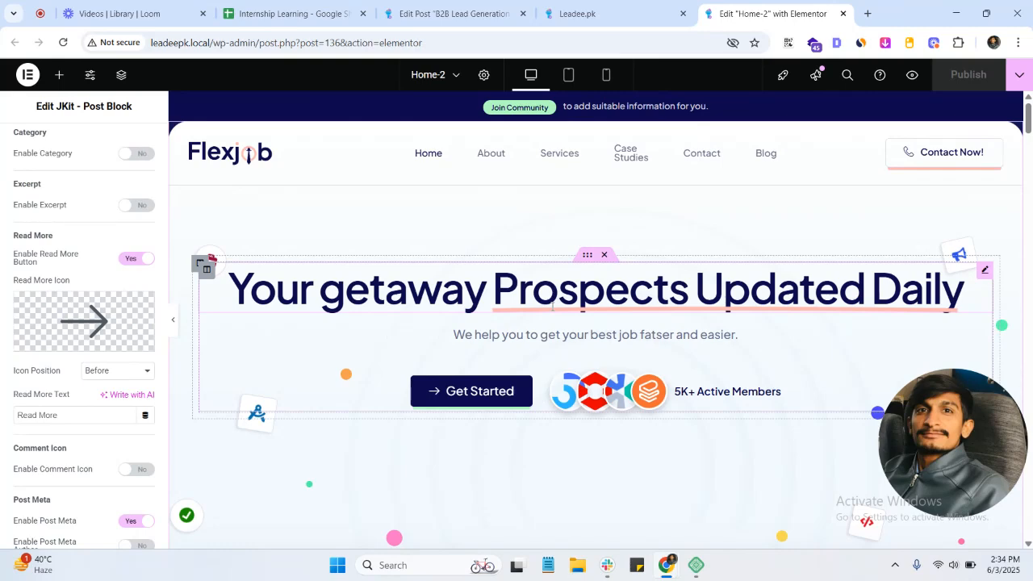
- Examine the style and advanced position settings of the megaphone icon in the hero section
{"action": "left_click", "coordinate": [966, 254]}
{"action": "left_click", "coordinate": [80, 143]}
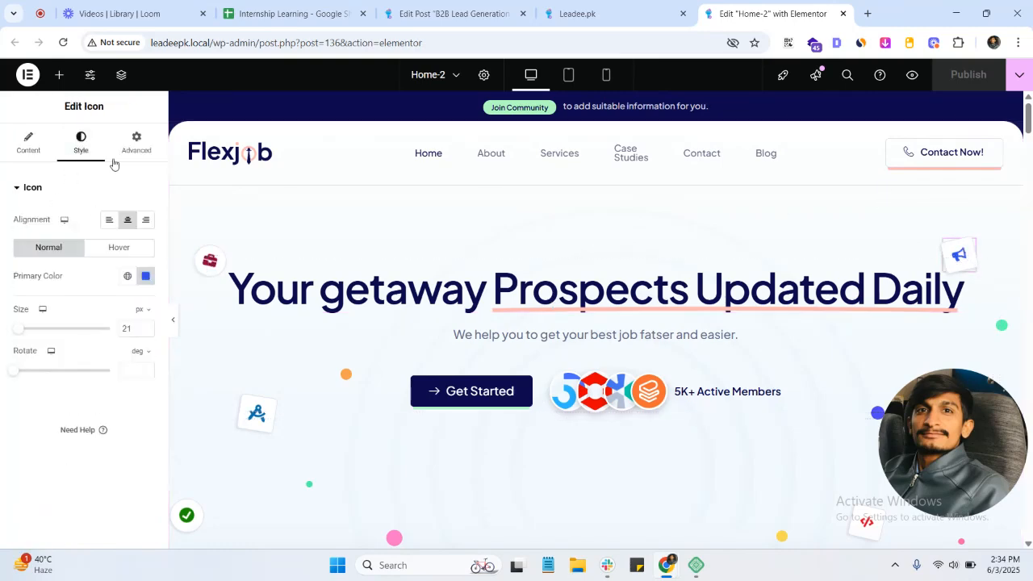
{"action": "left_click", "coordinate": [122, 153]}
{"action": "scroll", "coordinate": [56, 369], "scroll_direction": "down", "scroll_amount": 6}
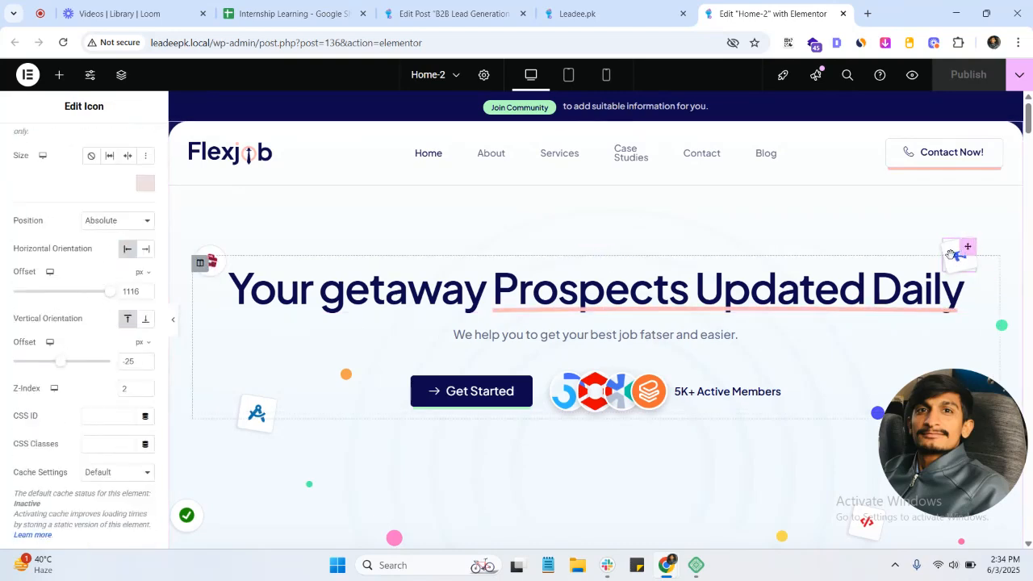
- Examine the advanced layout and position settings of the red briefcase icon beside the hero heading
{"action": "left_click", "coordinate": [214, 256]}
{"action": "left_click", "coordinate": [132, 145]}
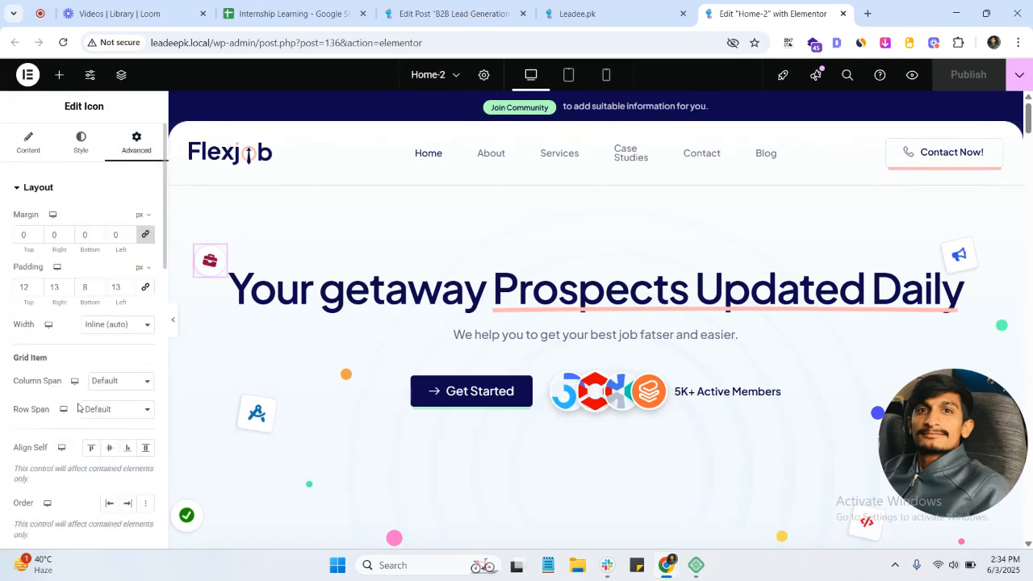
{"action": "scroll", "coordinate": [51, 376], "scroll_direction": "down", "scroll_amount": 5}
{"action": "scroll", "coordinate": [74, 303], "scroll_direction": "down", "scroll_amount": 3}
{"action": "scroll", "coordinate": [70, 258], "scroll_direction": "up", "scroll_amount": 2}
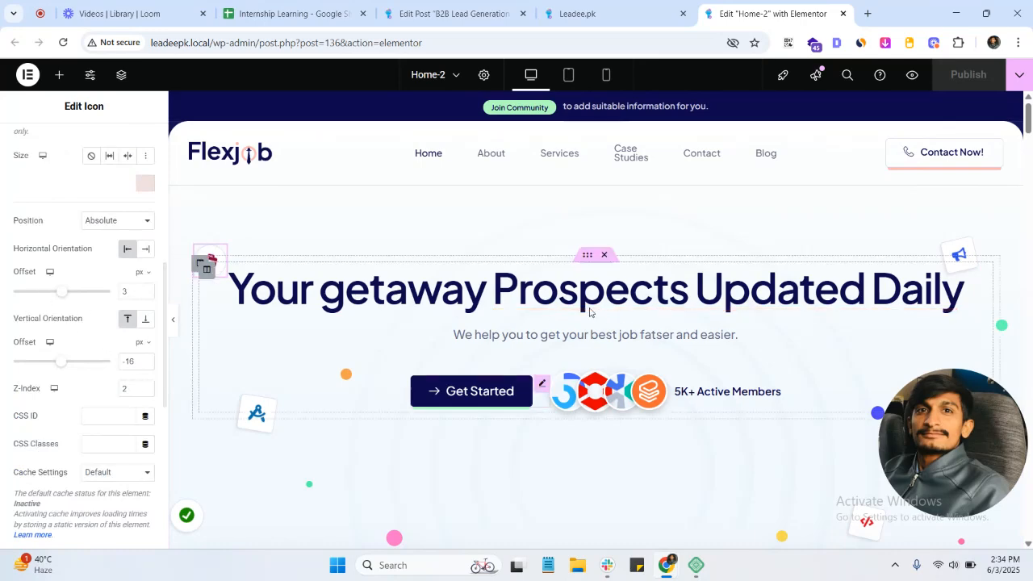
- Look at the settings of the hero's drafting compass icon and orange dot spacer, and publish the page
{"action": "scroll", "coordinate": [985, 334], "scroll_direction": "down", "scroll_amount": 2}
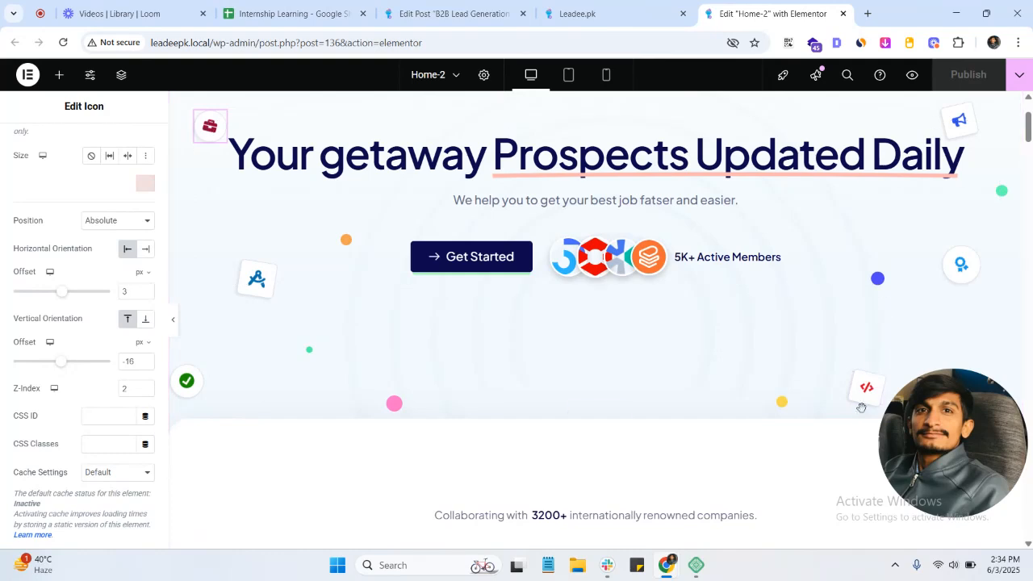
{"action": "left_click", "coordinate": [875, 380]}
{"action": "left_click", "coordinate": [271, 276]}
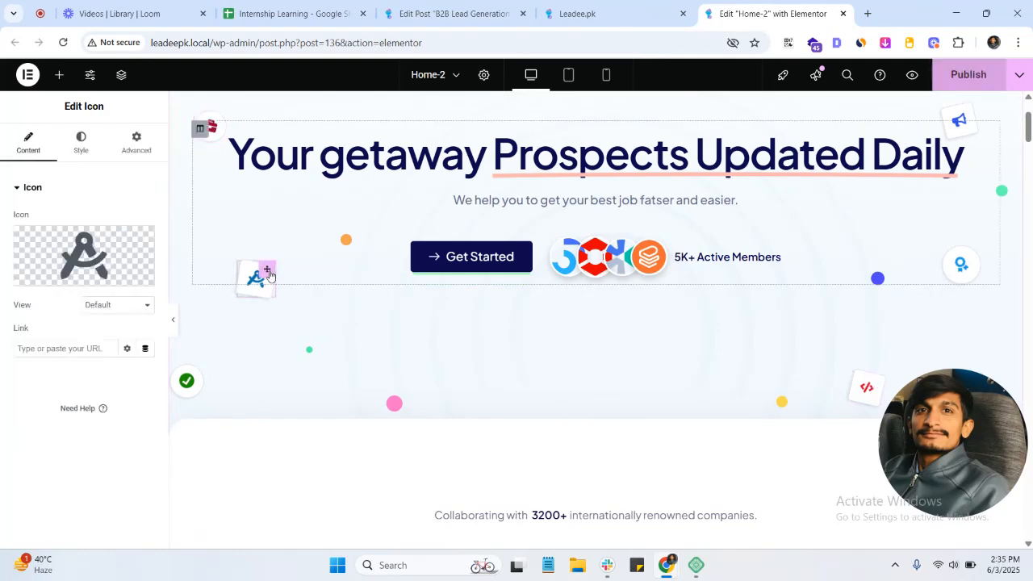
{"action": "left_click", "coordinate": [345, 241]}
{"action": "scroll", "coordinate": [649, 352], "scroll_direction": "up", "scroll_amount": 1}
{"action": "scroll", "coordinate": [648, 351], "scroll_direction": "up", "scroll_amount": 2}
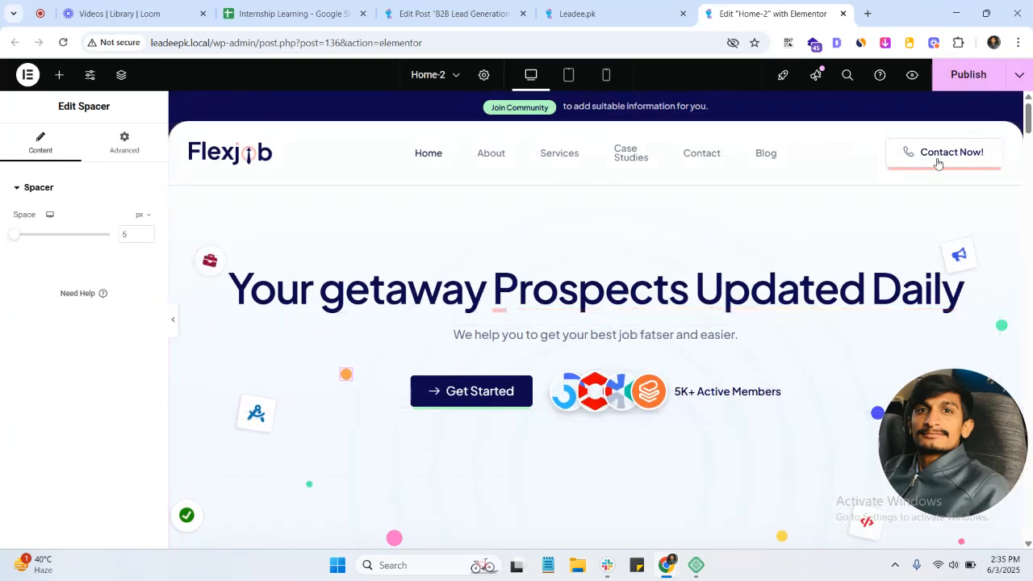
{"action": "left_click", "coordinate": [963, 74]}
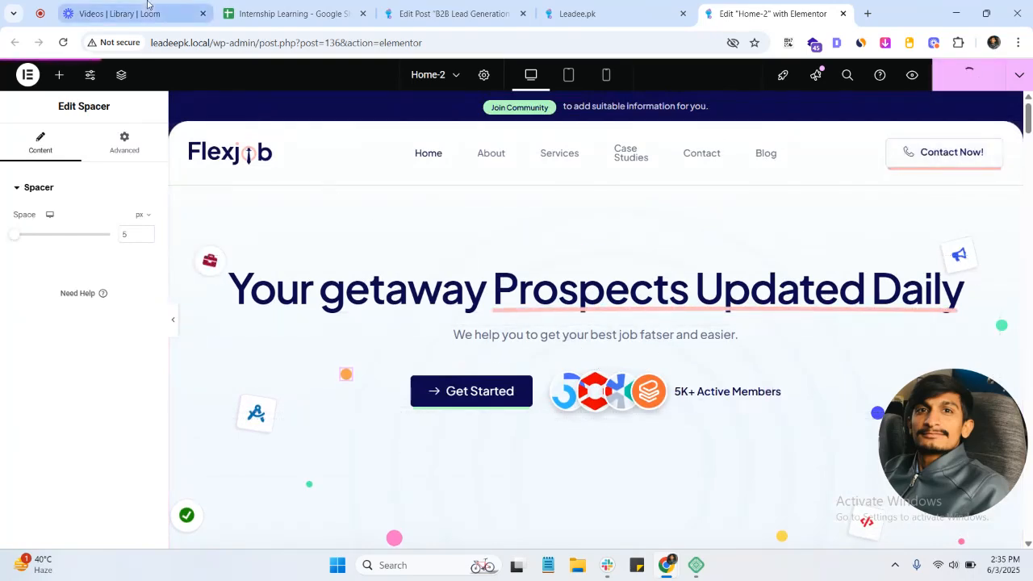